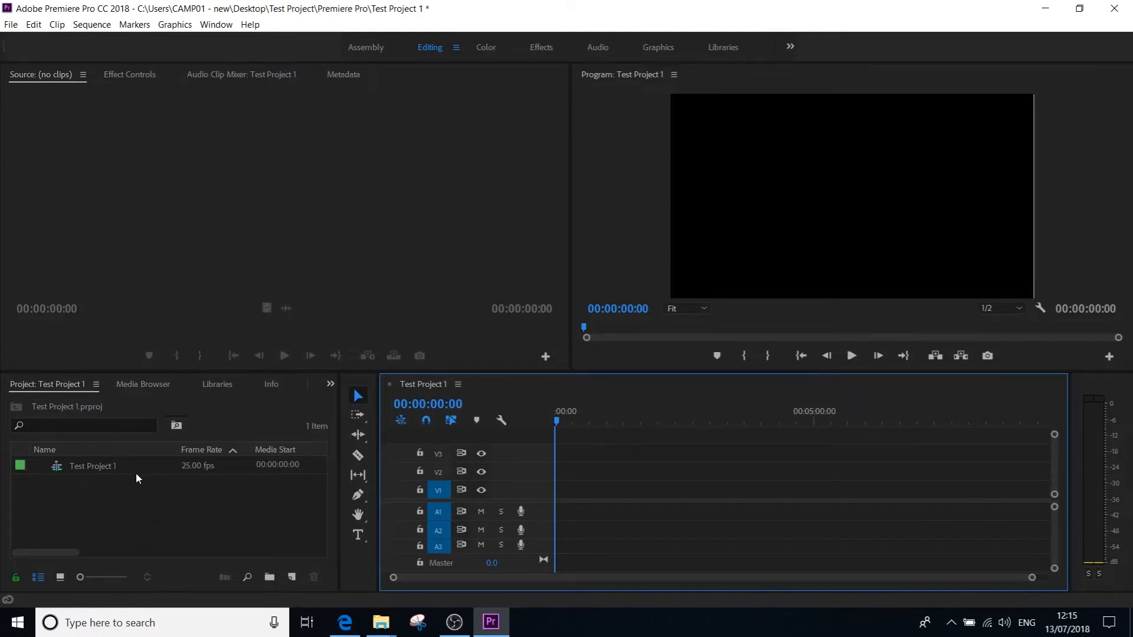
# - Create a new bin named Footage in the project
pyautogui.click(117, 467)
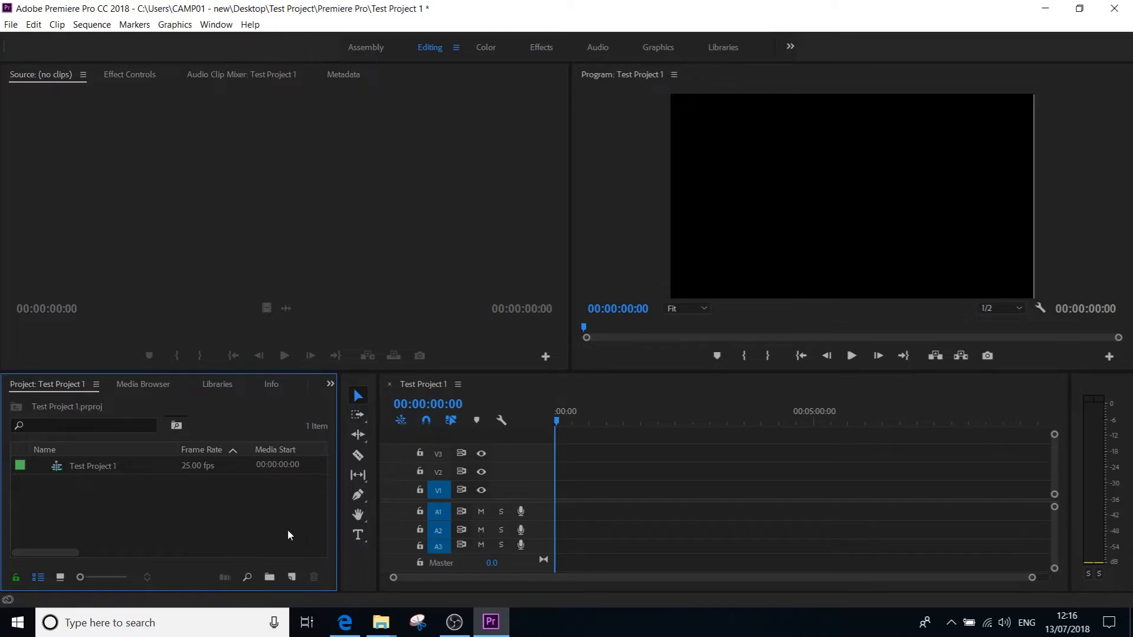
pyautogui.click(279, 583)
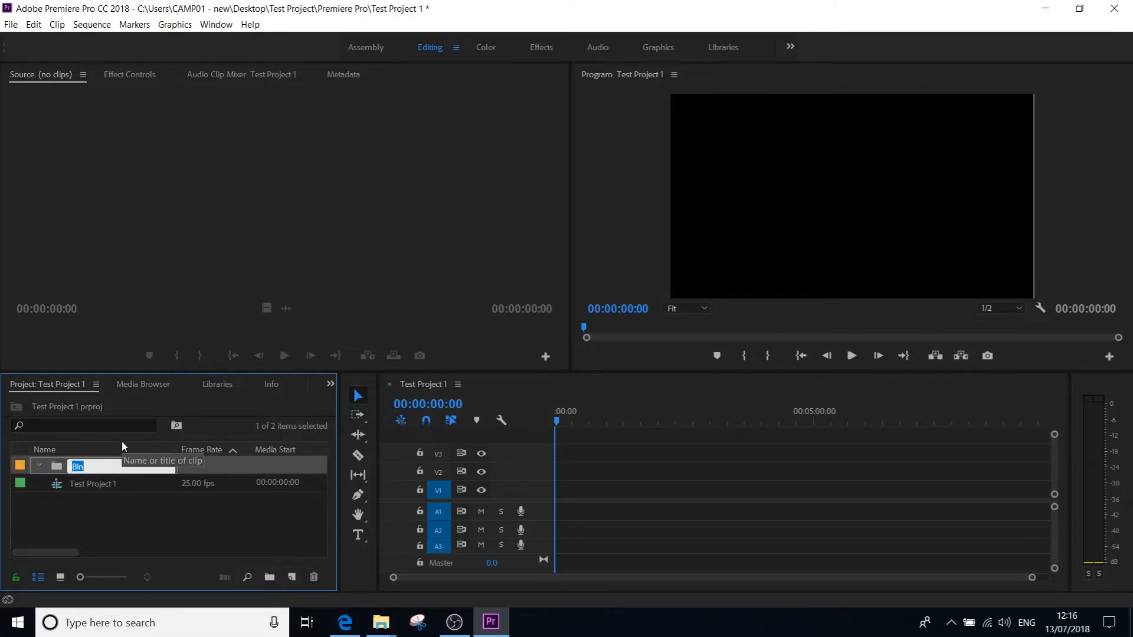
pyautogui.write('Footage')
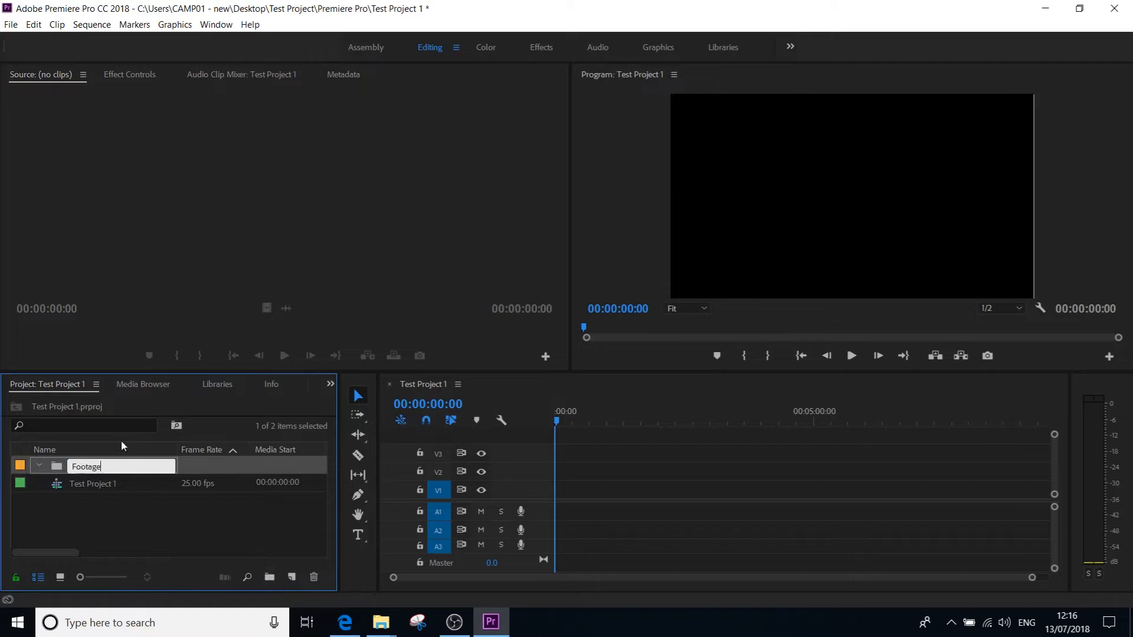
pyautogui.click(98, 507)
pyautogui.click(93, 468)
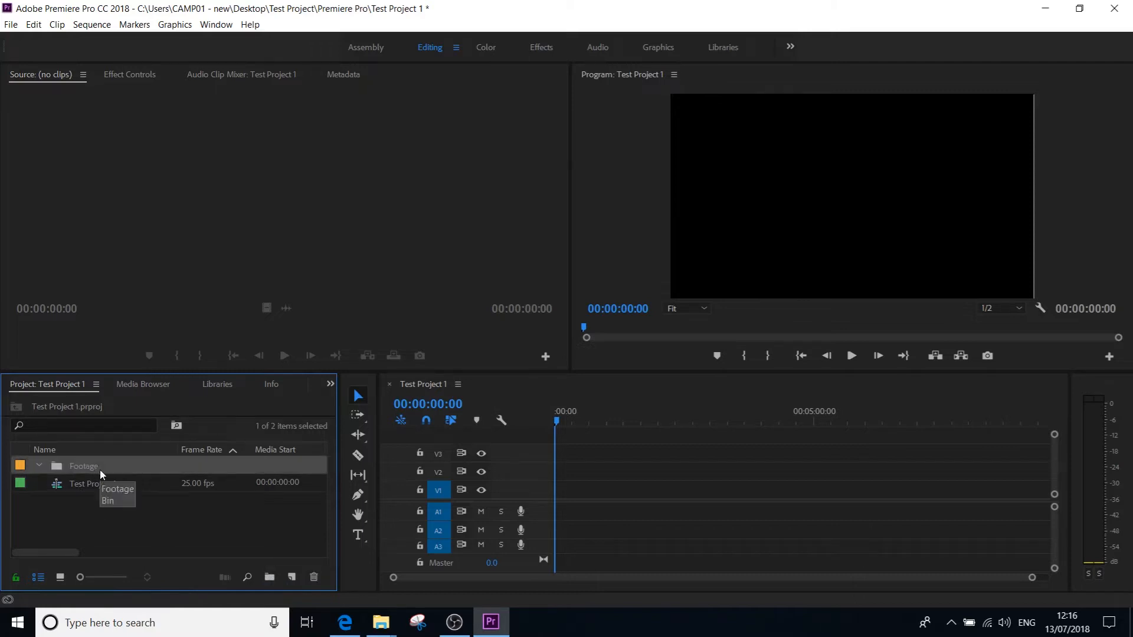
pyautogui.click(109, 519)
# - Import the clips DSC_0001 to DSC_0020 from the Test Project > Premiere Pro > Test Footage folder into the Footage bin
pyautogui.rightClick(75, 467)
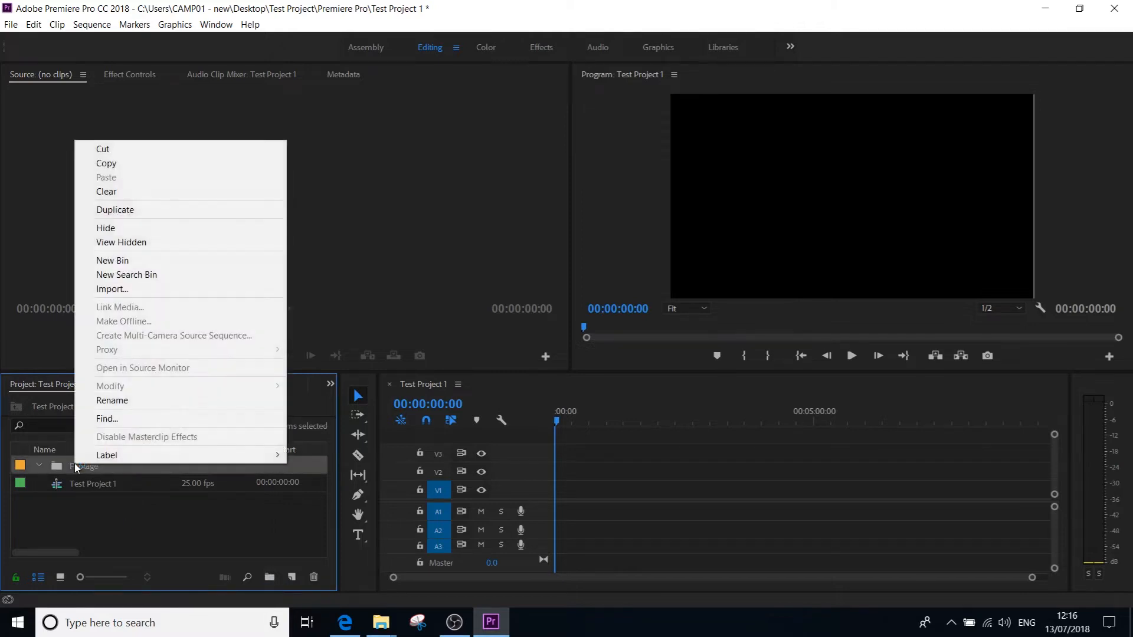
pyautogui.click(161, 287)
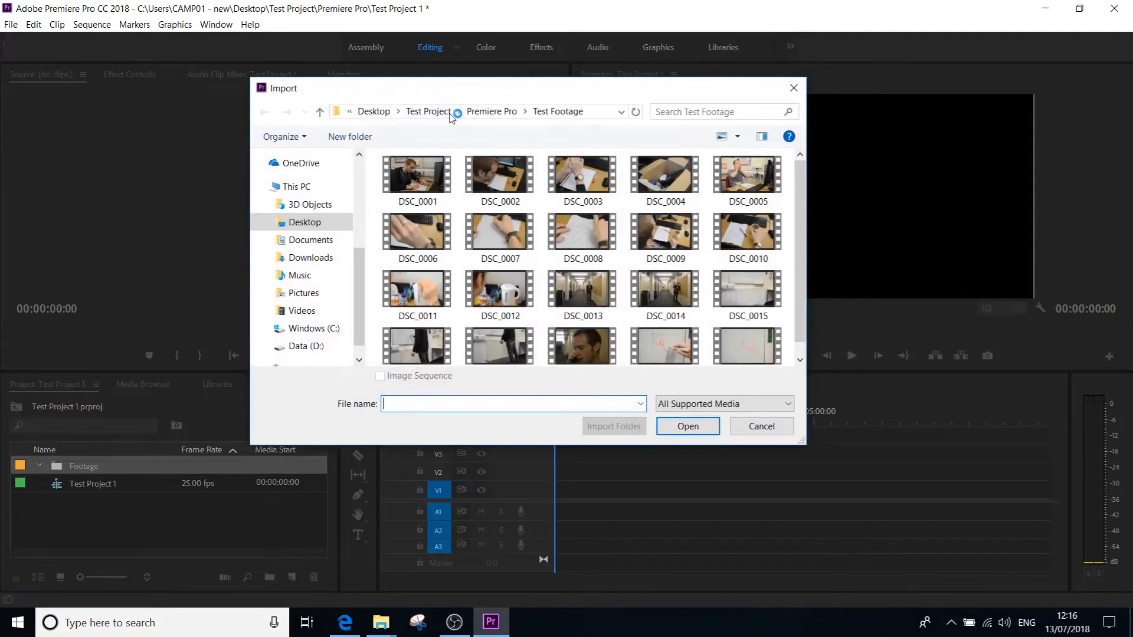
pyautogui.click(447, 114)
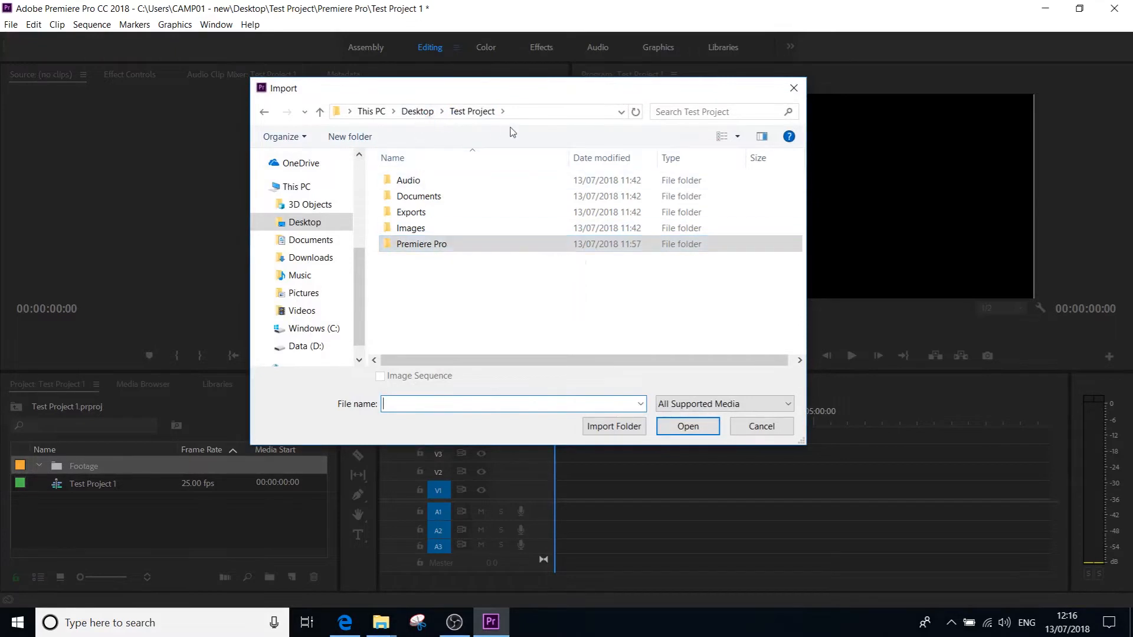
pyautogui.doubleClick(443, 246)
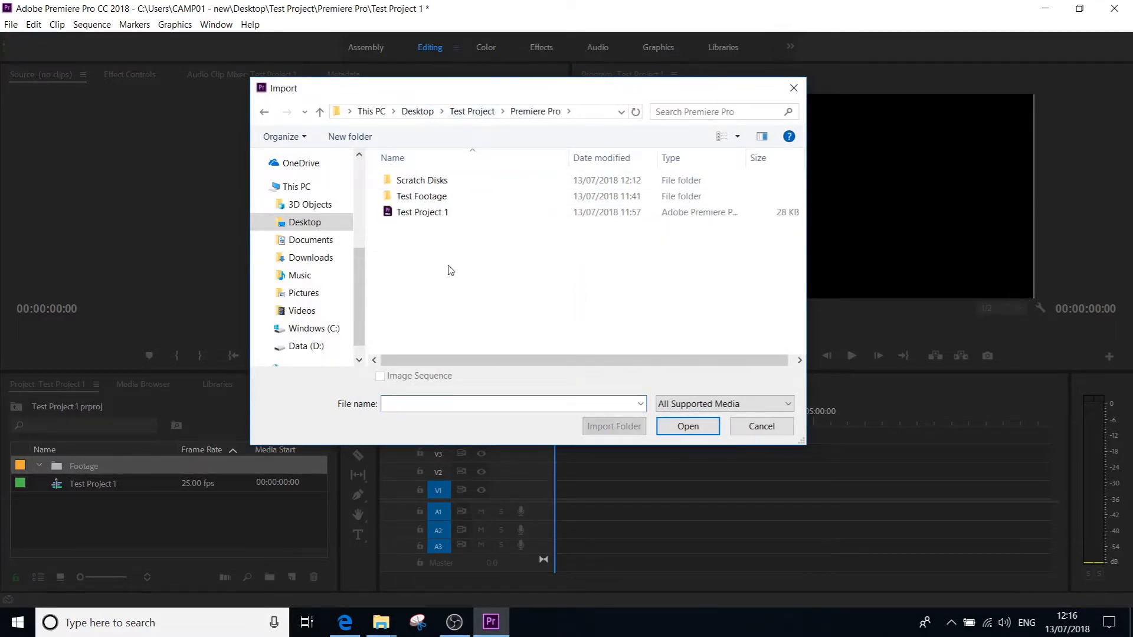
pyautogui.doubleClick(428, 197)
pyautogui.click(417, 174)
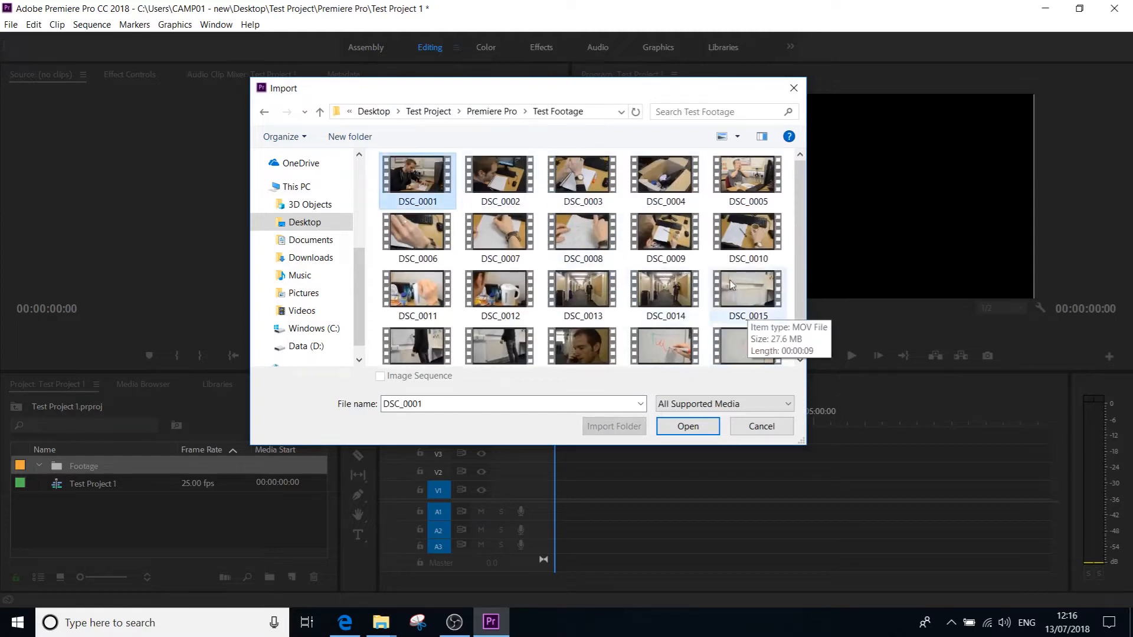
pyautogui.scroll(-1, 747, 309)
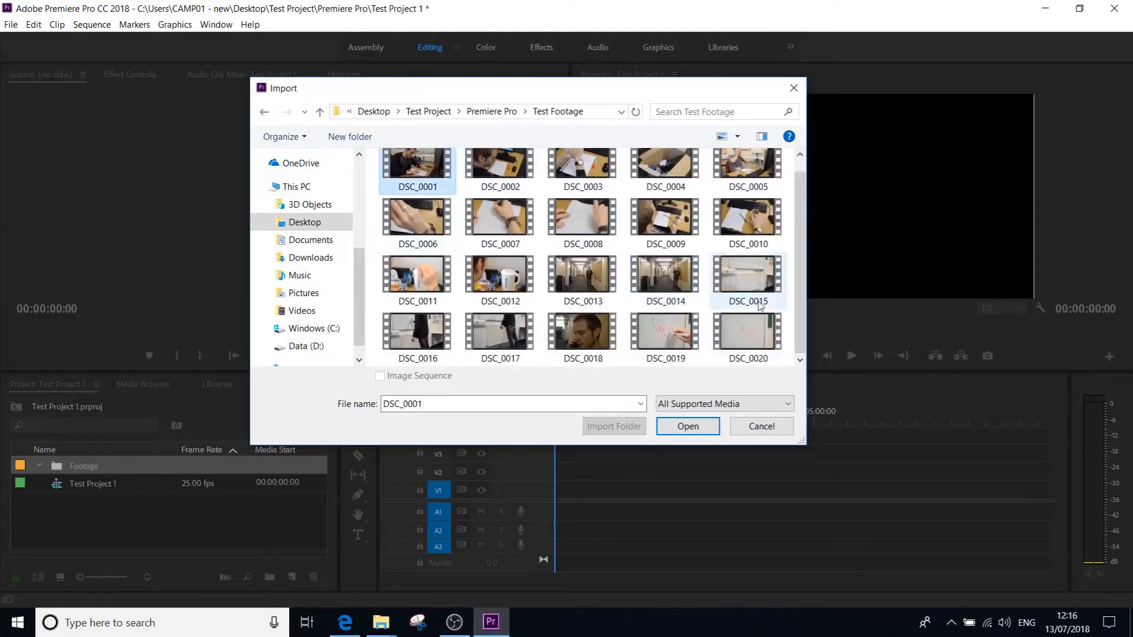
pyautogui.keyDown('shift'); pyautogui.click(761, 334); pyautogui.keyUp('shift')
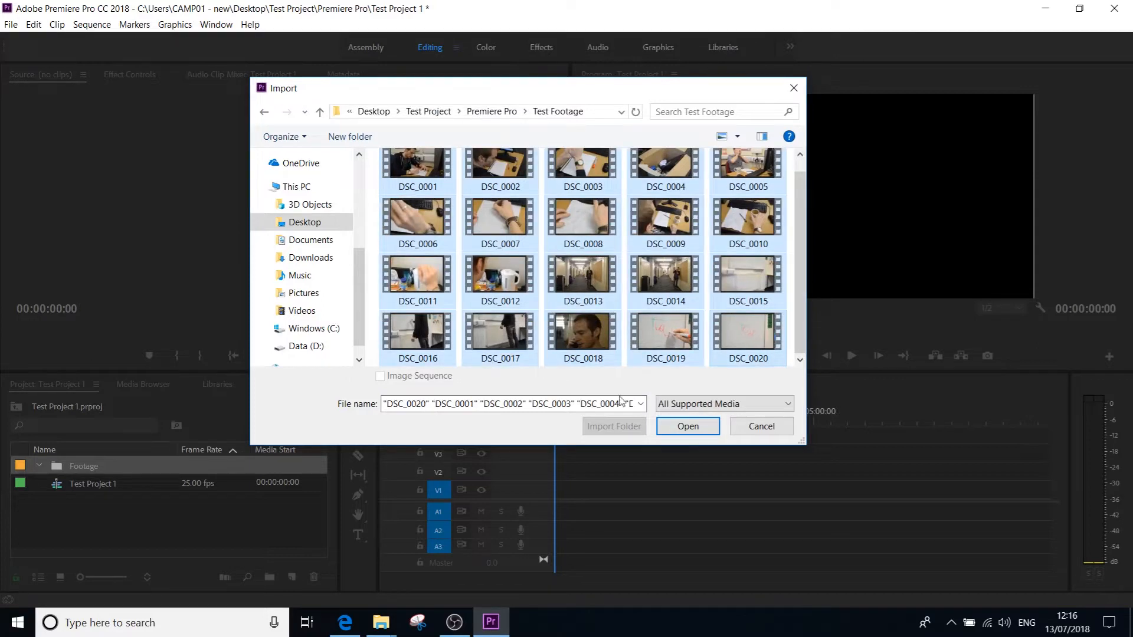
pyautogui.click(689, 426)
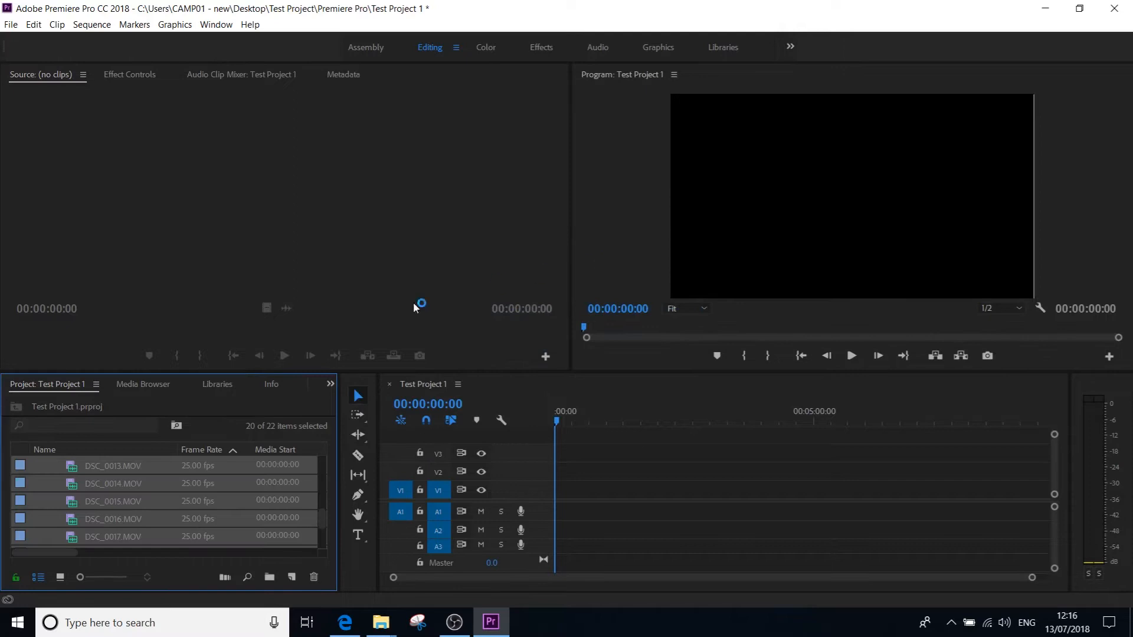
# - Examine the imported clips in the Footage bin, collapsing and expanding the bin and looking through its full list
pyautogui.scroll(5, 105, 494)
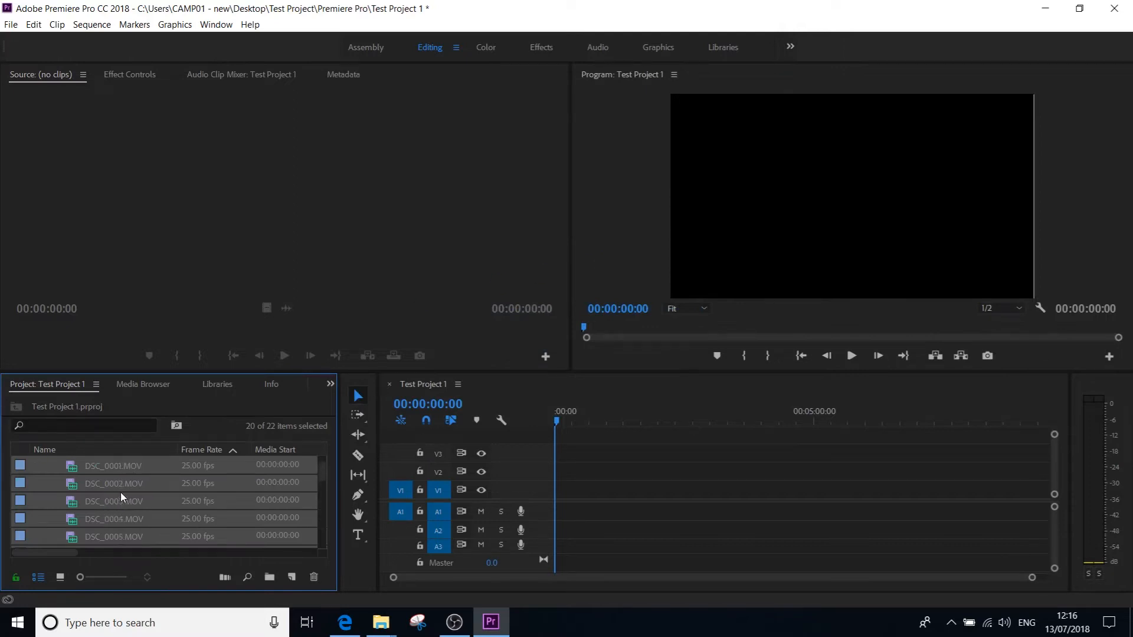
pyautogui.scroll(1, 120, 492)
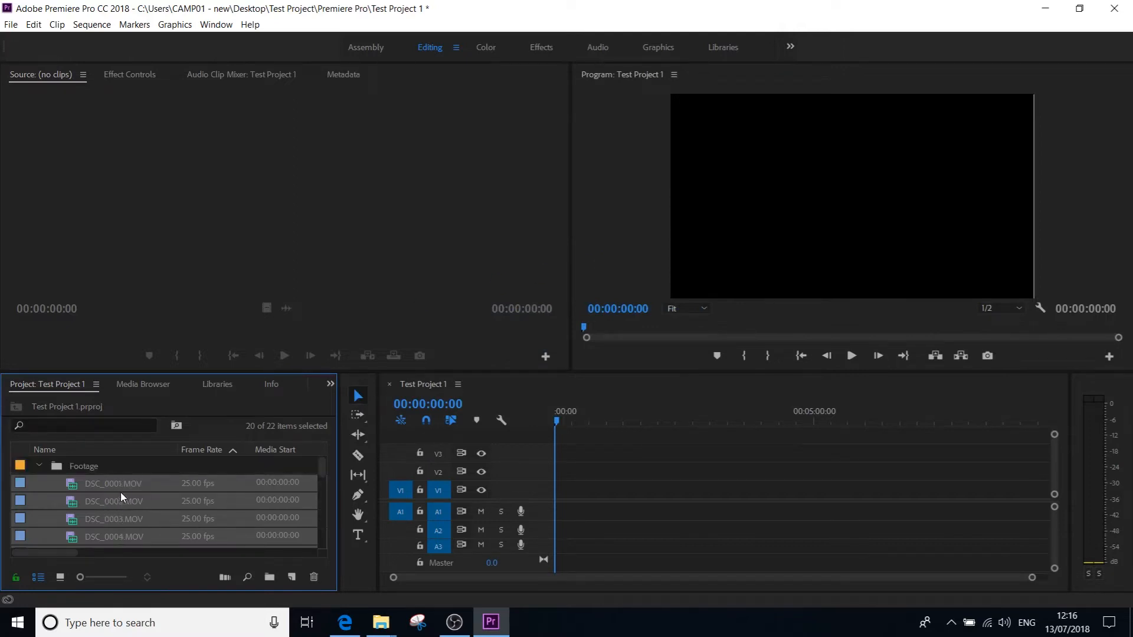
pyautogui.click(89, 468)
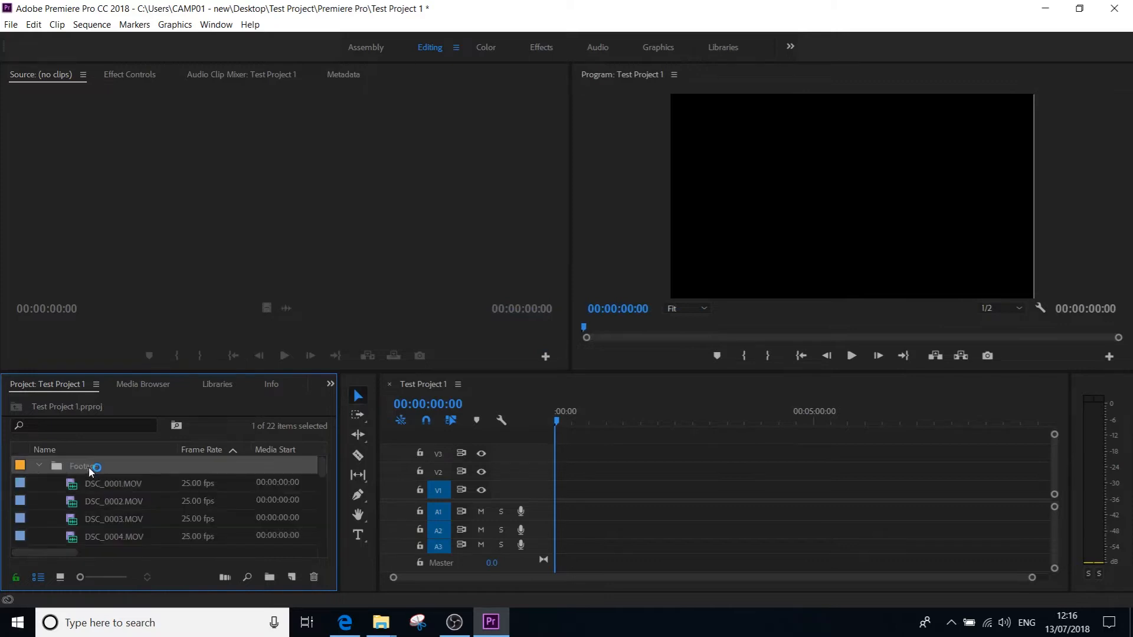
pyautogui.click(39, 466)
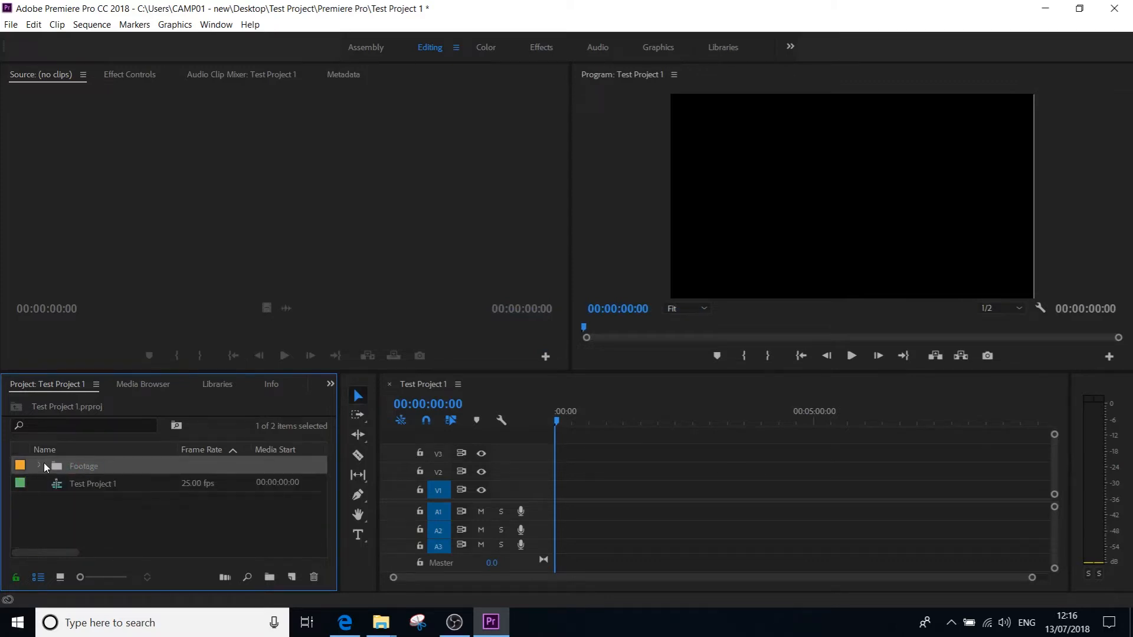
pyautogui.click(39, 466)
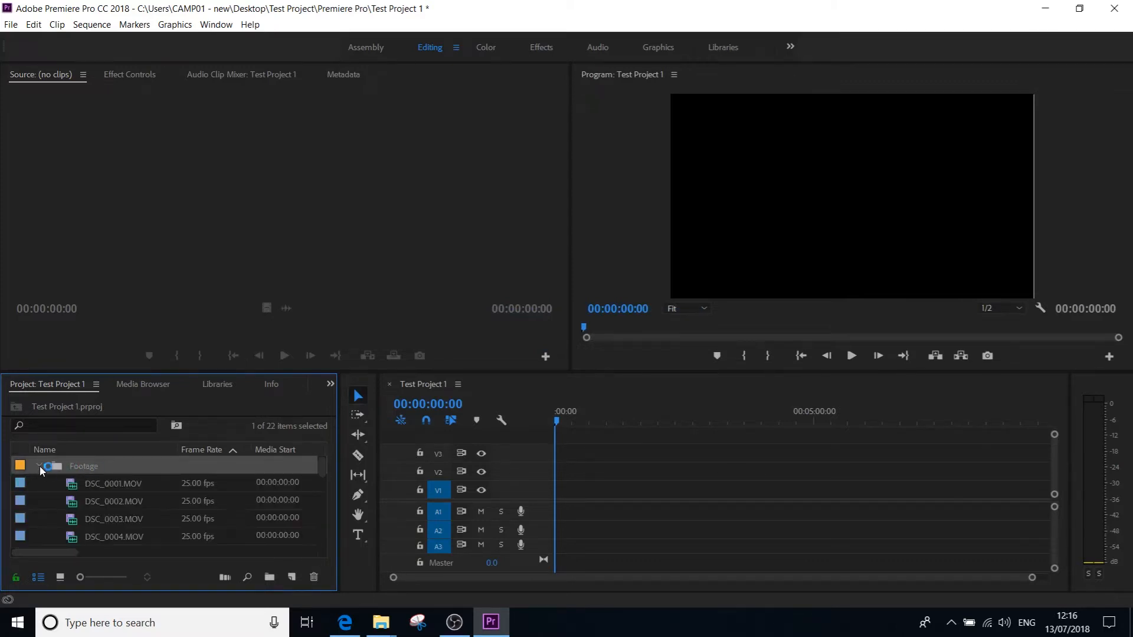
pyautogui.click(39, 466)
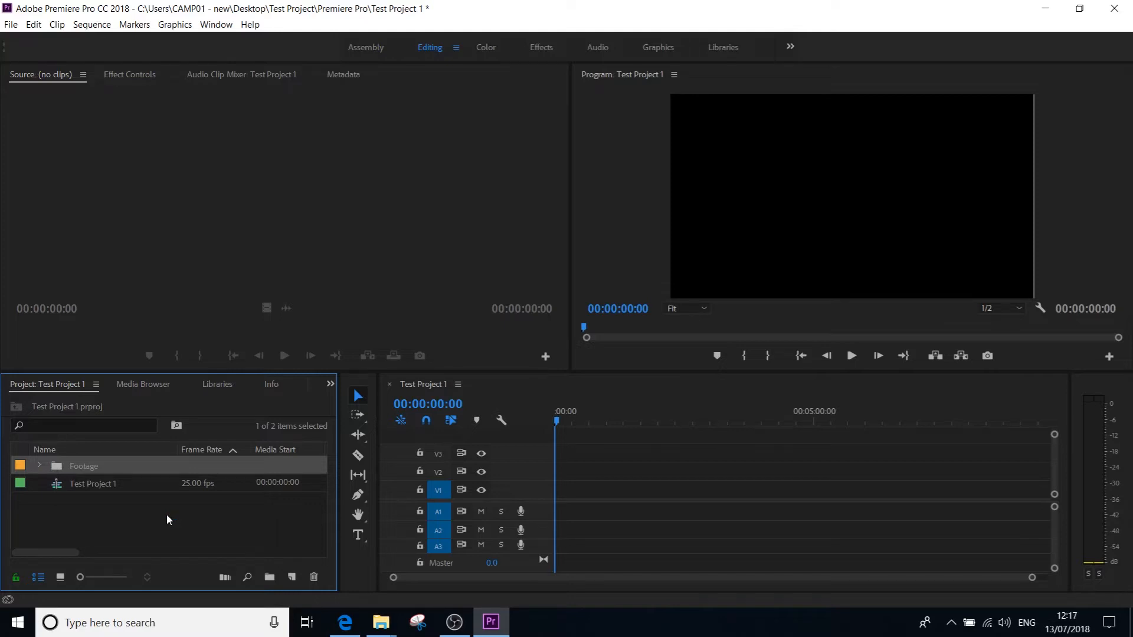
pyautogui.click(40, 467)
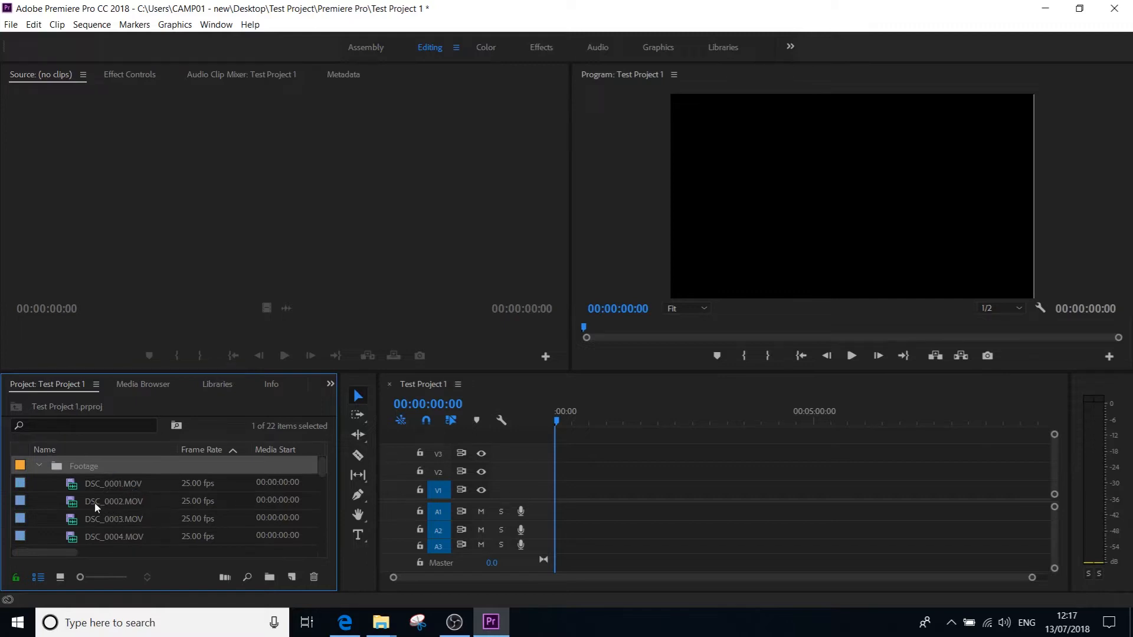
pyautogui.click(108, 483)
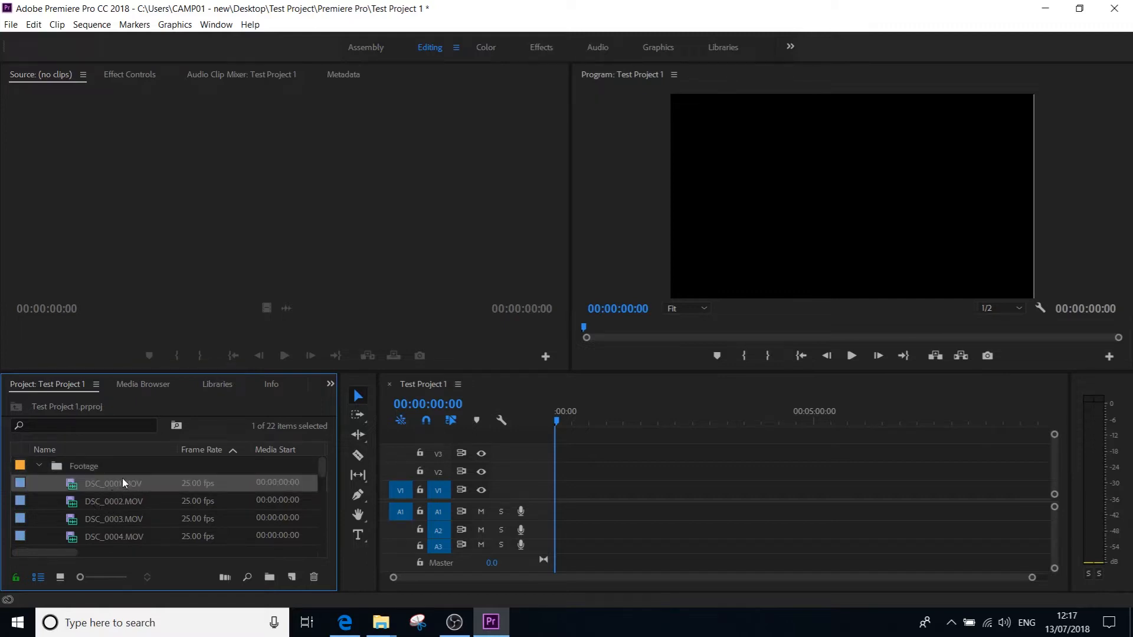
pyautogui.click(39, 465)
pyautogui.click(89, 469)
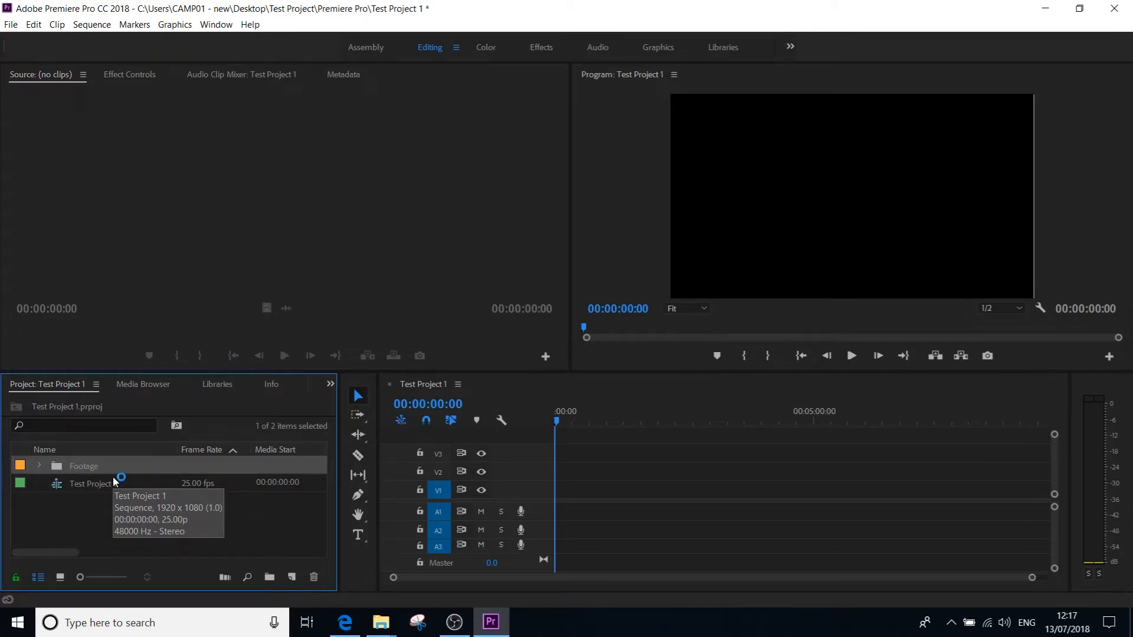
pyautogui.click(40, 465)
pyautogui.scroll(-3, 112, 511)
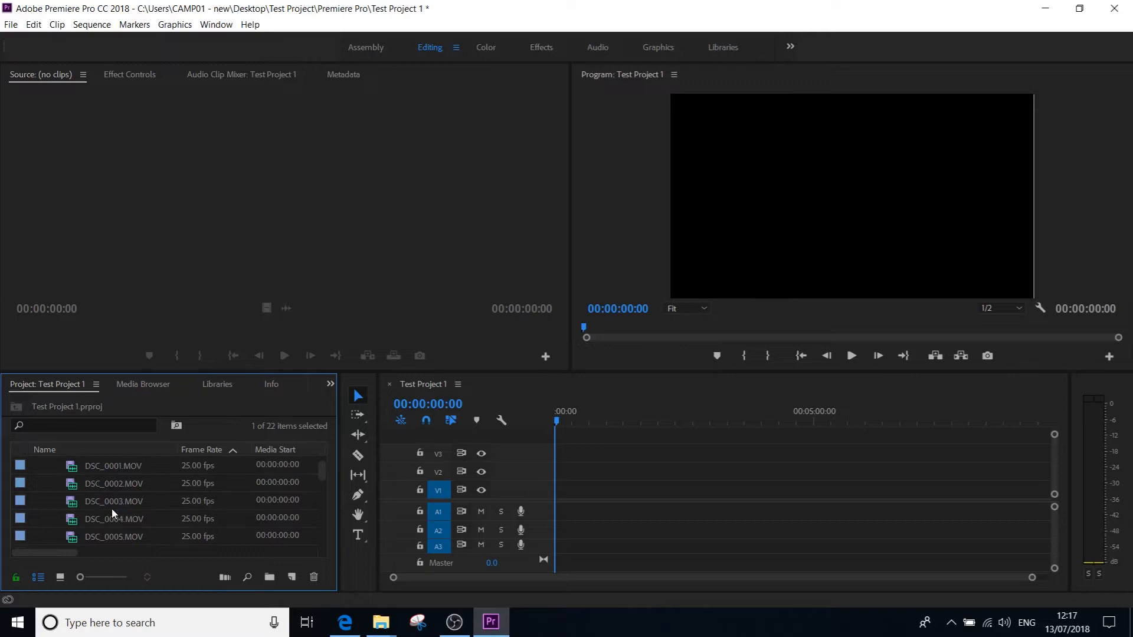
pyautogui.scroll(3, 111, 509)
pyautogui.scroll(-4, 120, 499)
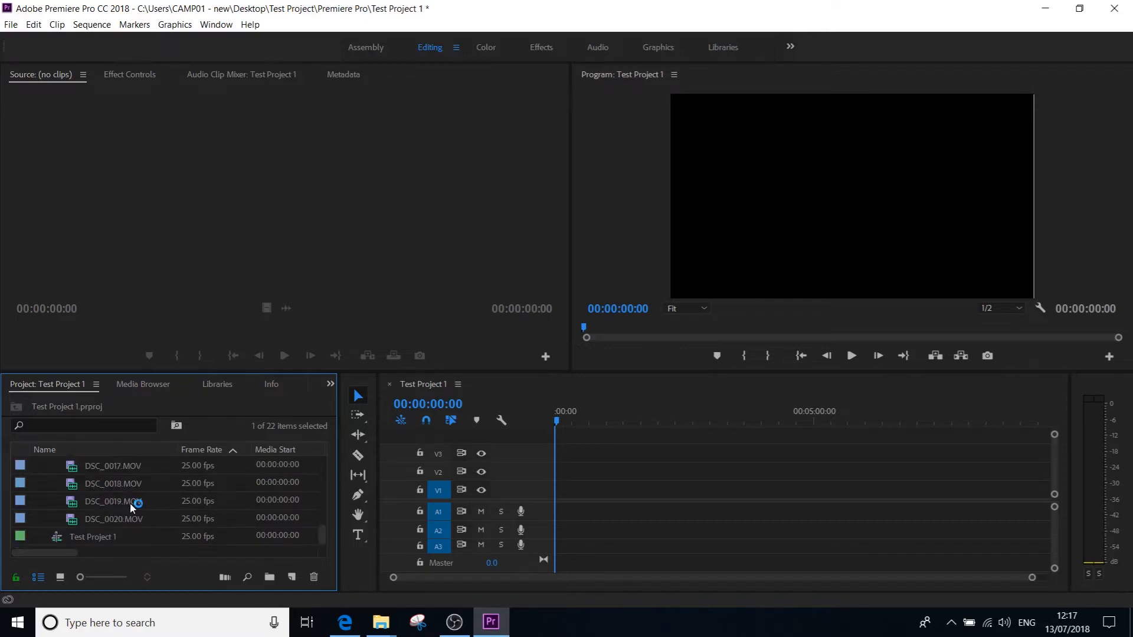
pyautogui.scroll(4, 127, 505)
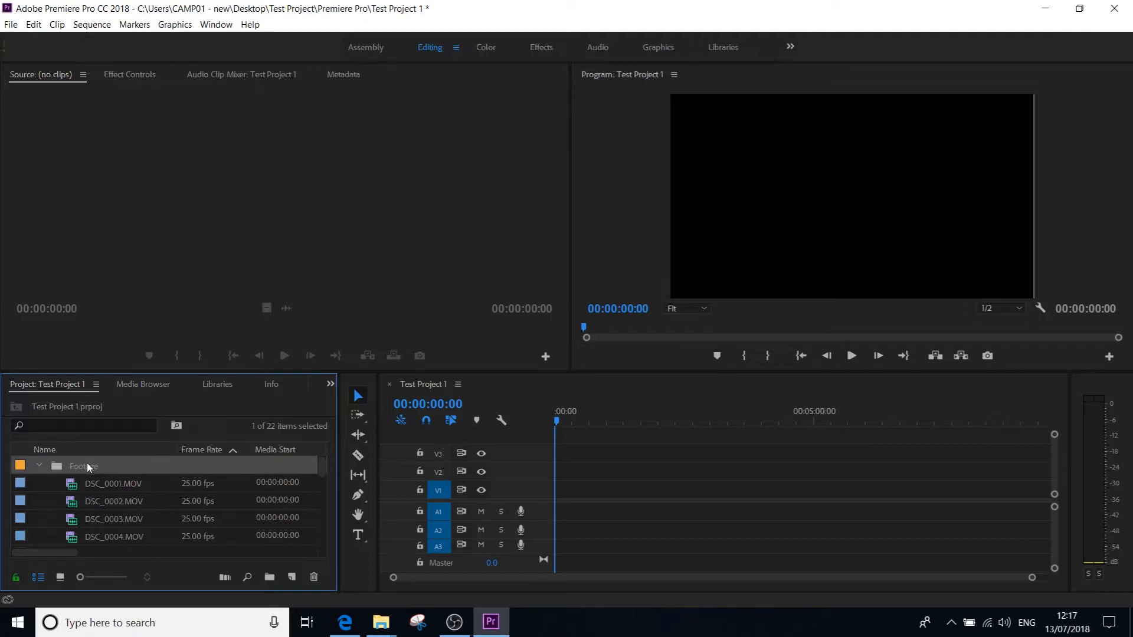
pyautogui.rightClick(87, 462)
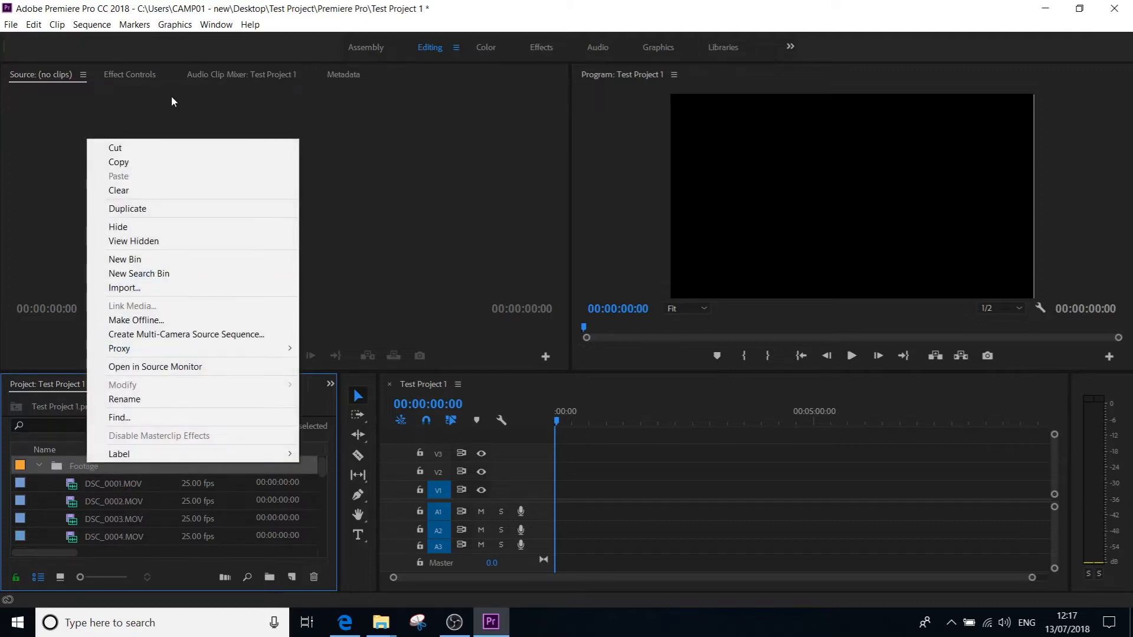
pyautogui.click(189, 6)
pyautogui.click(11, 24)
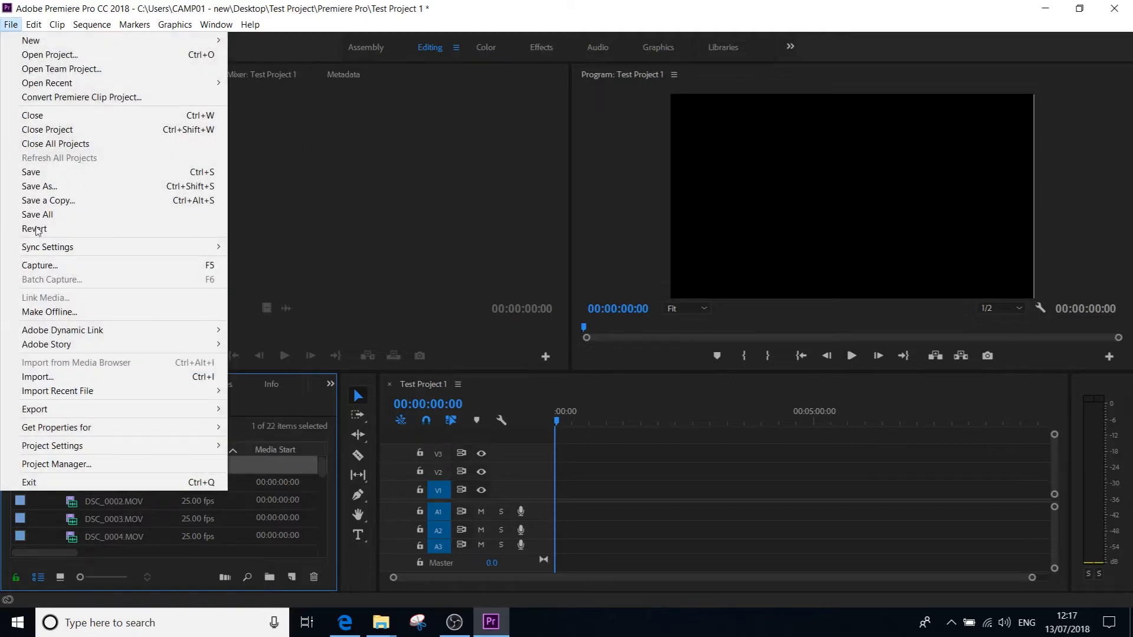
pyautogui.click(208, 378)
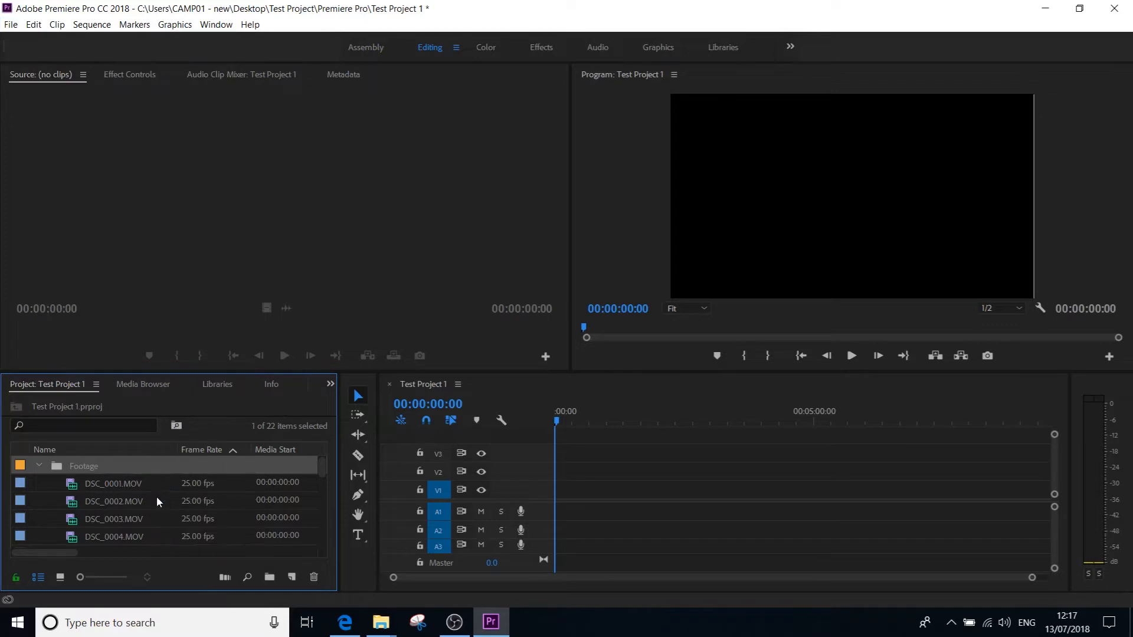
pyautogui.scroll(-3, 157, 497)
pyautogui.scroll(-1, 194, 519)
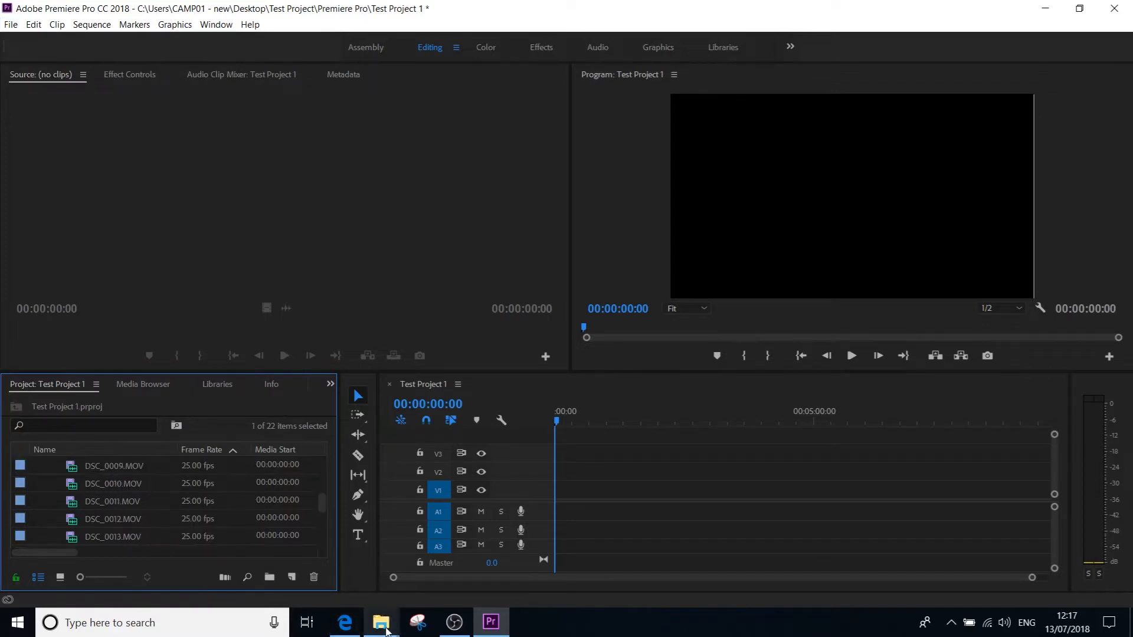
pyautogui.click(381, 622)
pyautogui.click(477, 518)
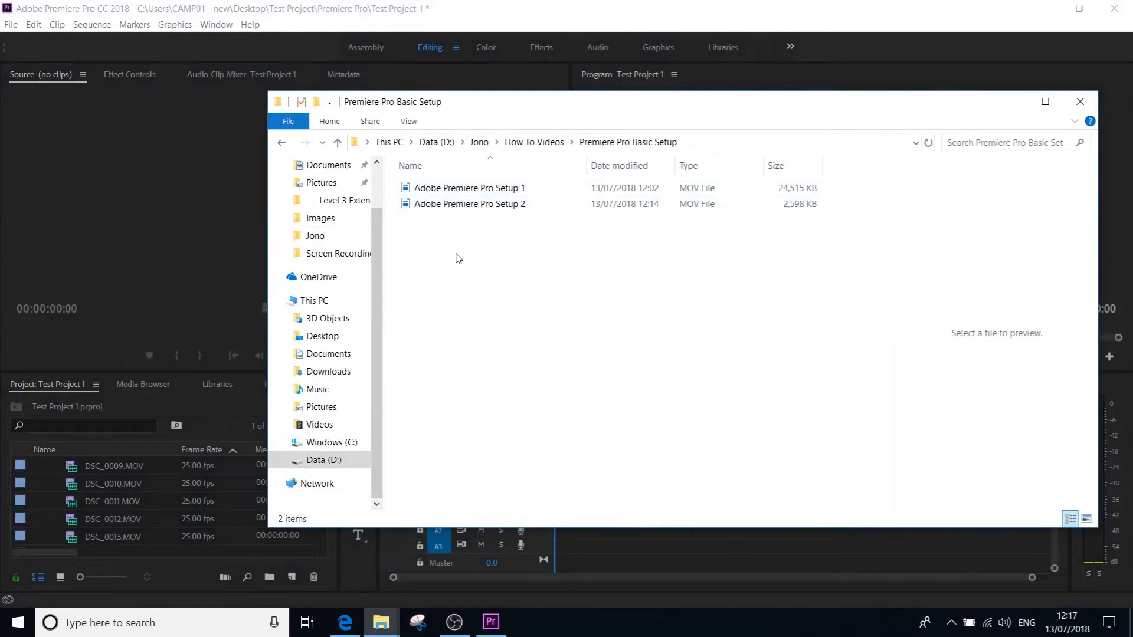
pyautogui.click(1011, 101)
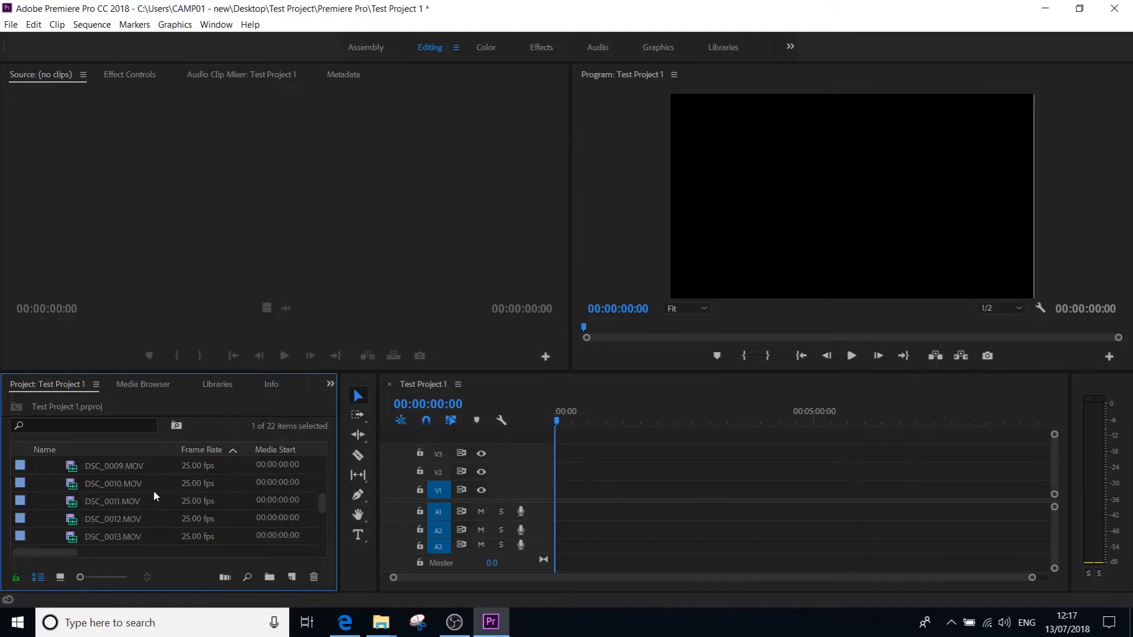
# - Load DSC_0001.MOV from the Footage bin into the Source monitor, preview it and move its playhead to 00:00:01:16
pyautogui.scroll(3, 164, 505)
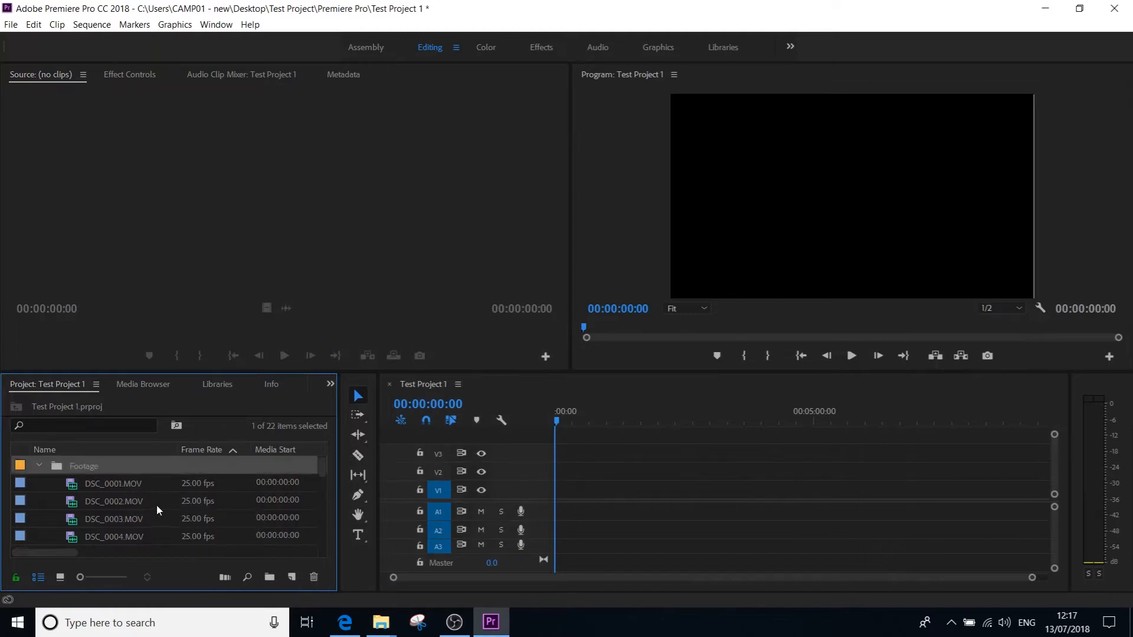
pyautogui.doubleClick(94, 483)
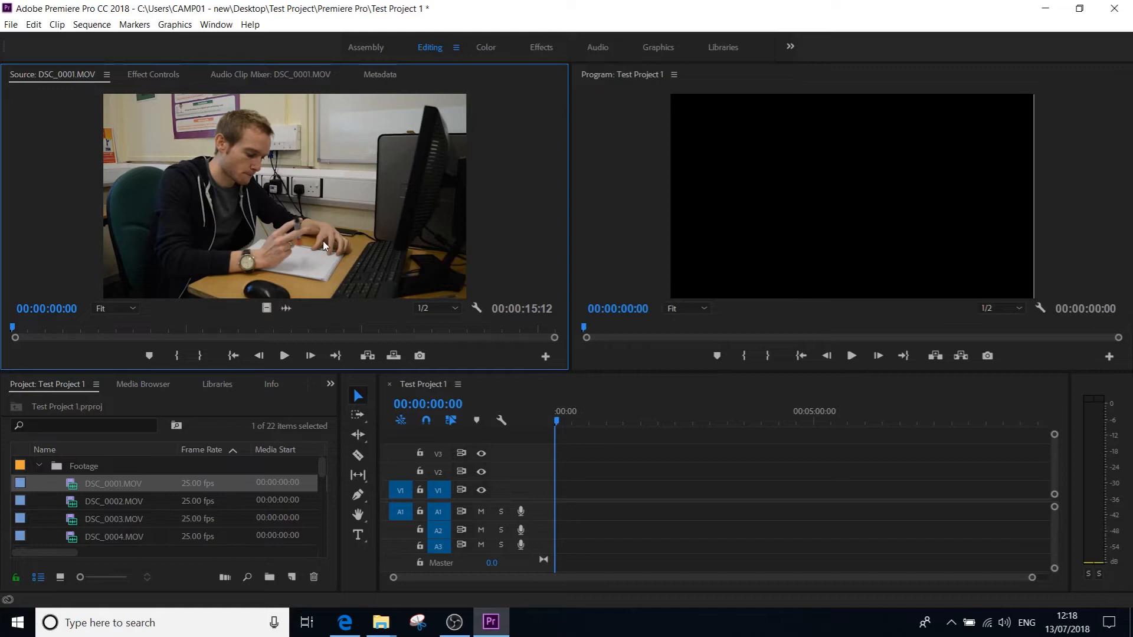
pyautogui.click(284, 356)
pyautogui.click(285, 356)
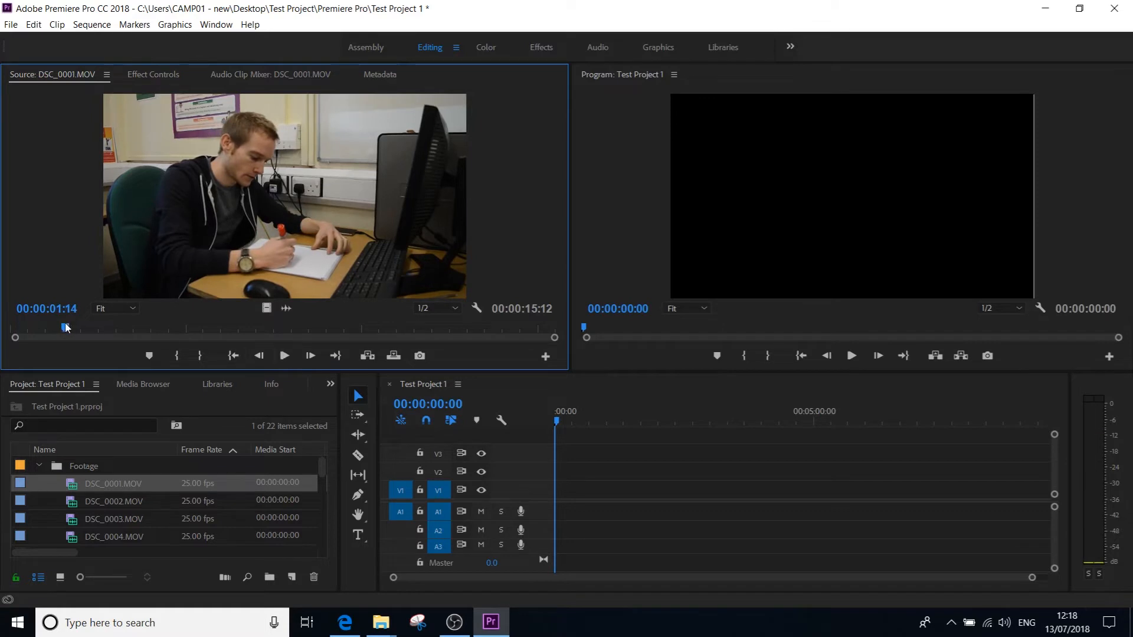
pyautogui.moveTo(73, 333); pyautogui.dragTo(20, 334)
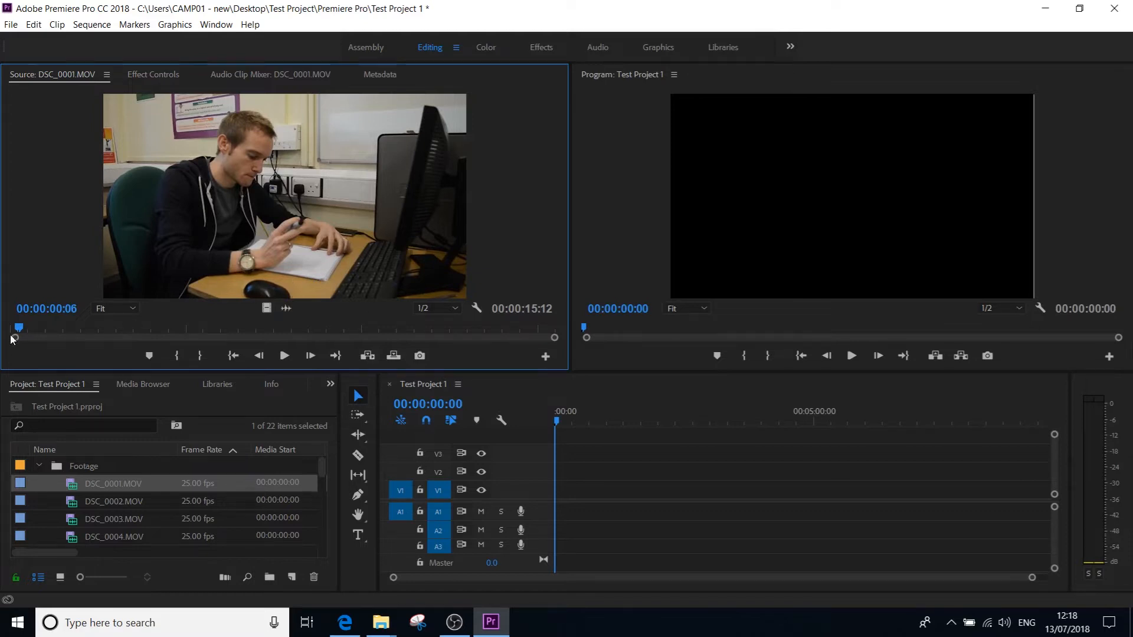
pyautogui.moveTo(50, 334); pyautogui.dragTo(67, 338)
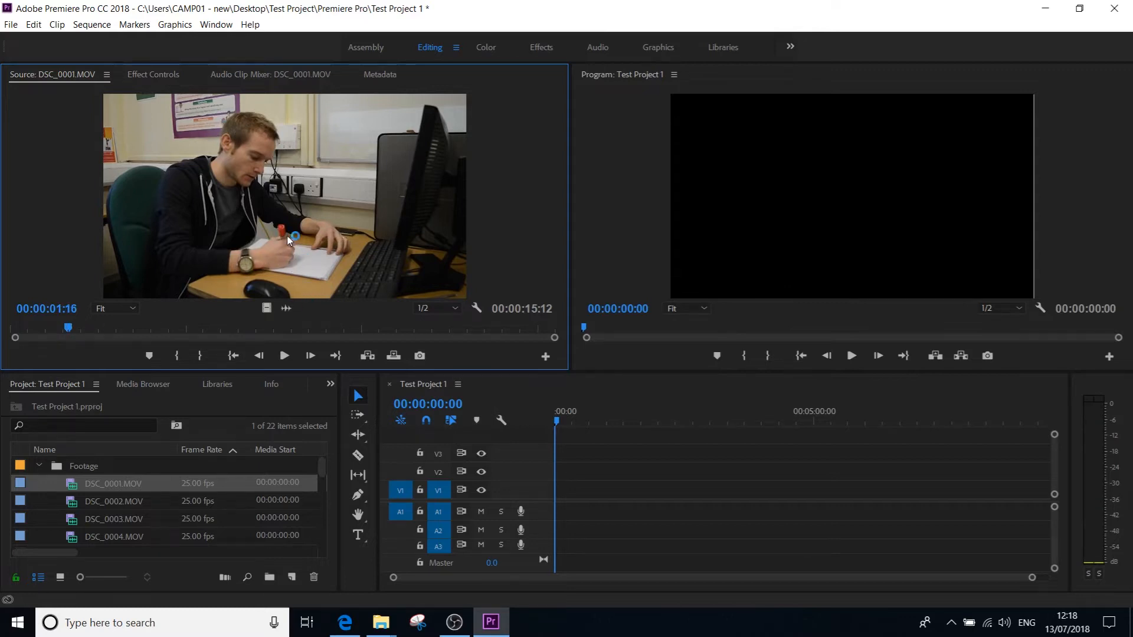
# - Mark the In point of DSC_0001.MOV at 00:00:01:16 and its Out point at 00:00:12:23
pyautogui.click(183, 355)
pyautogui.click(177, 355)
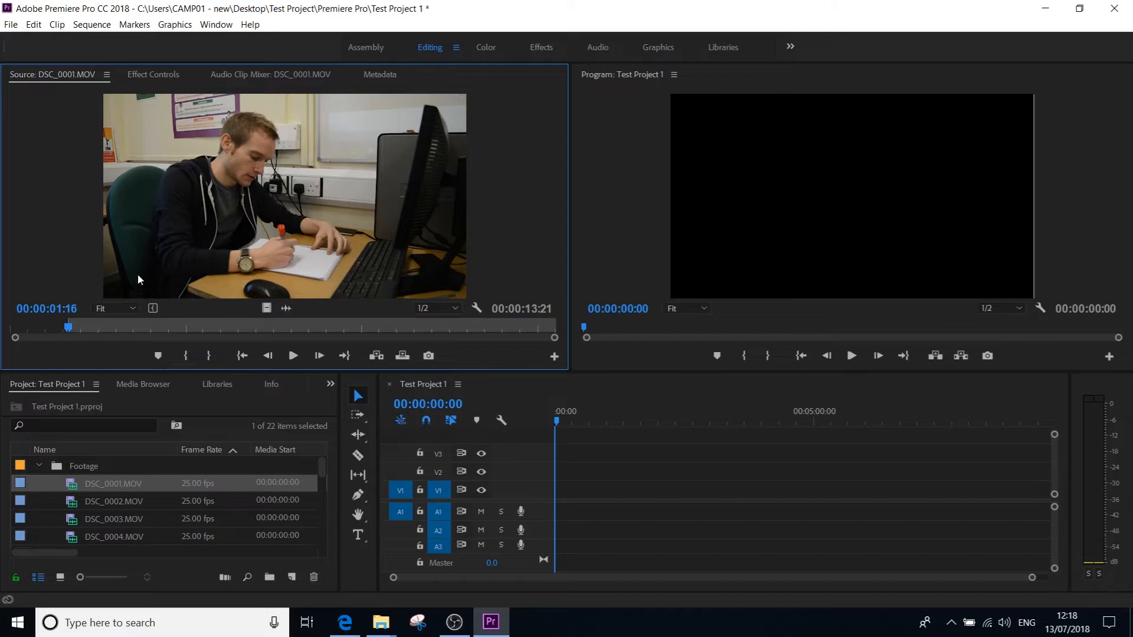
pyautogui.moveTo(101, 325); pyautogui.dragTo(463, 327)
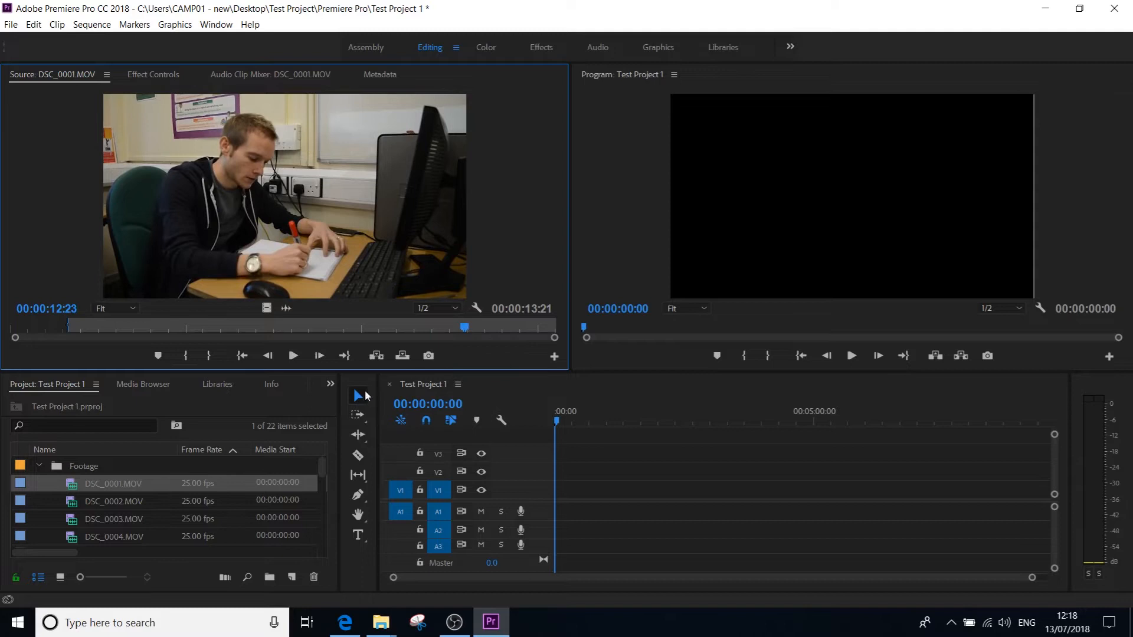
pyautogui.click(209, 356)
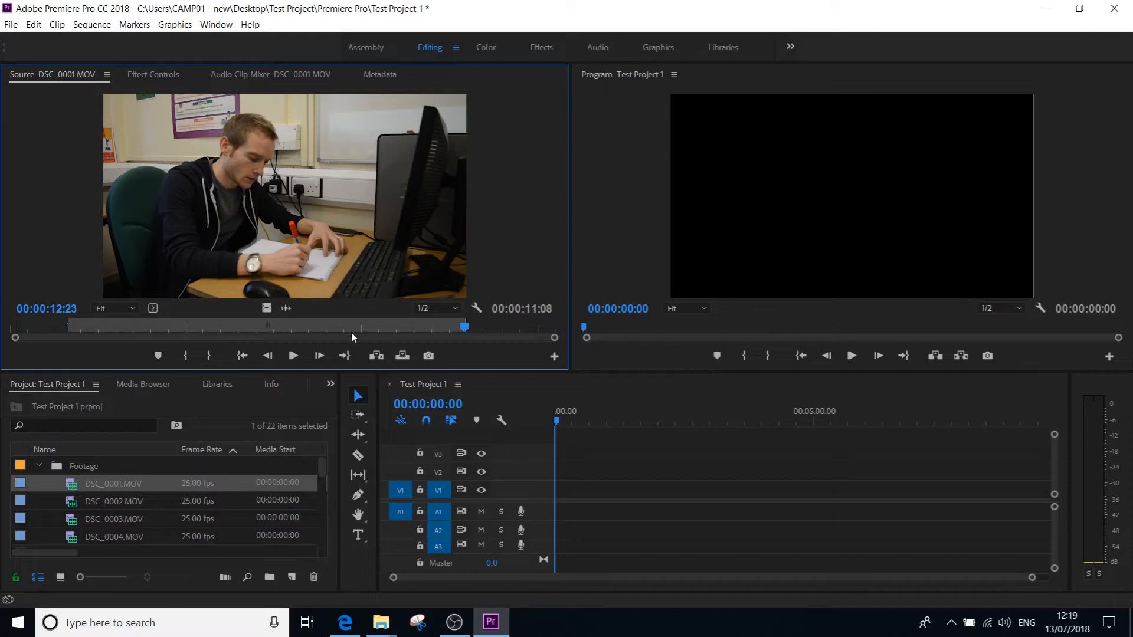
pyautogui.click(381, 622)
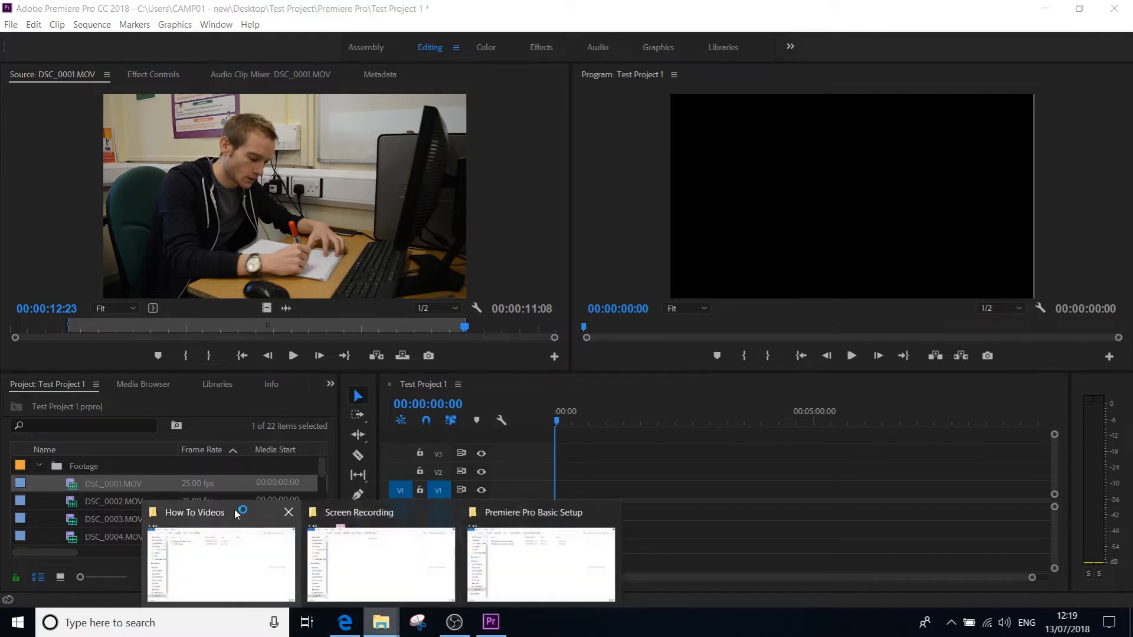
pyautogui.click(235, 514)
pyautogui.doubleClick(384, 201)
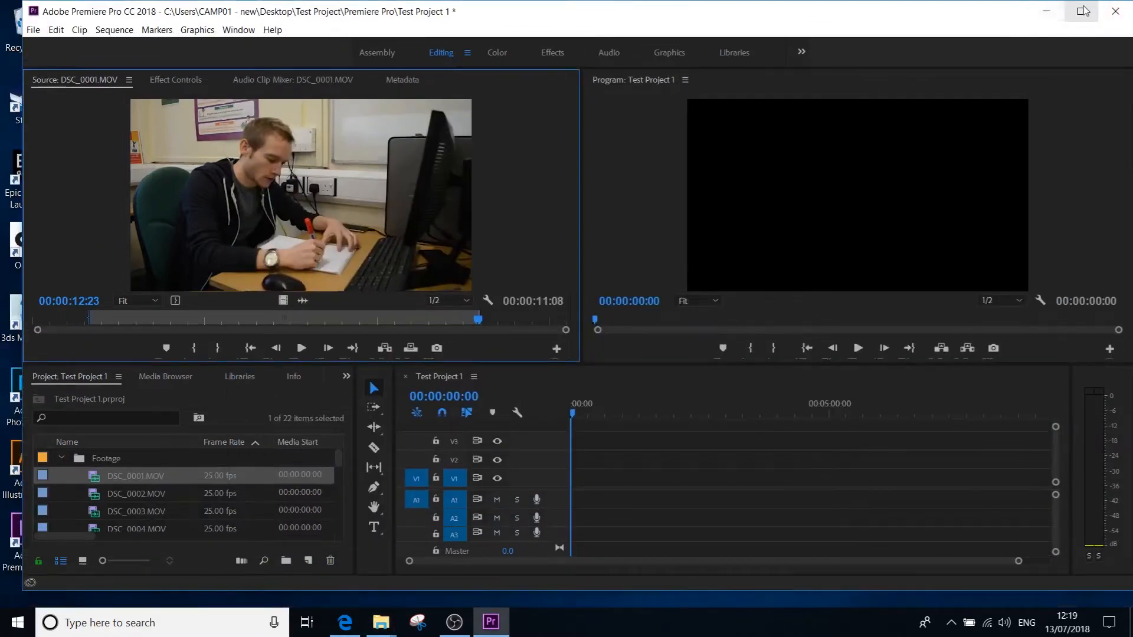
pyautogui.click(1084, 11)
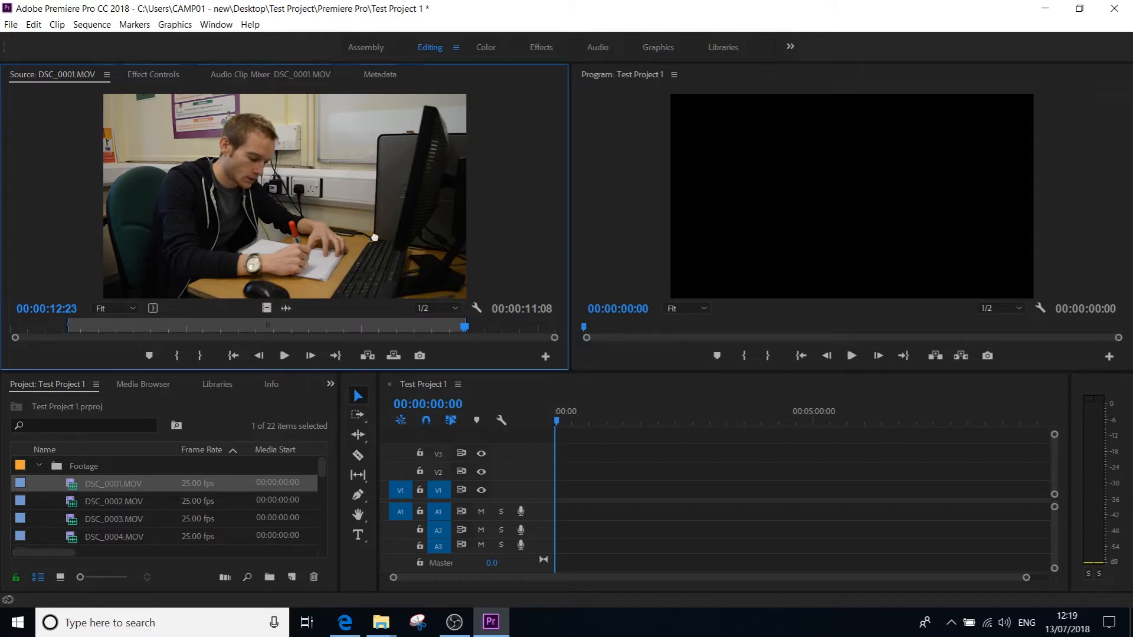
# - Place the marked section of DSC_0001.MOV at the start of V1 and A1, play its opening and return the playhead to 00:00:00:00
pyautogui.moveTo(486, 241); pyautogui.dragTo(557, 503)
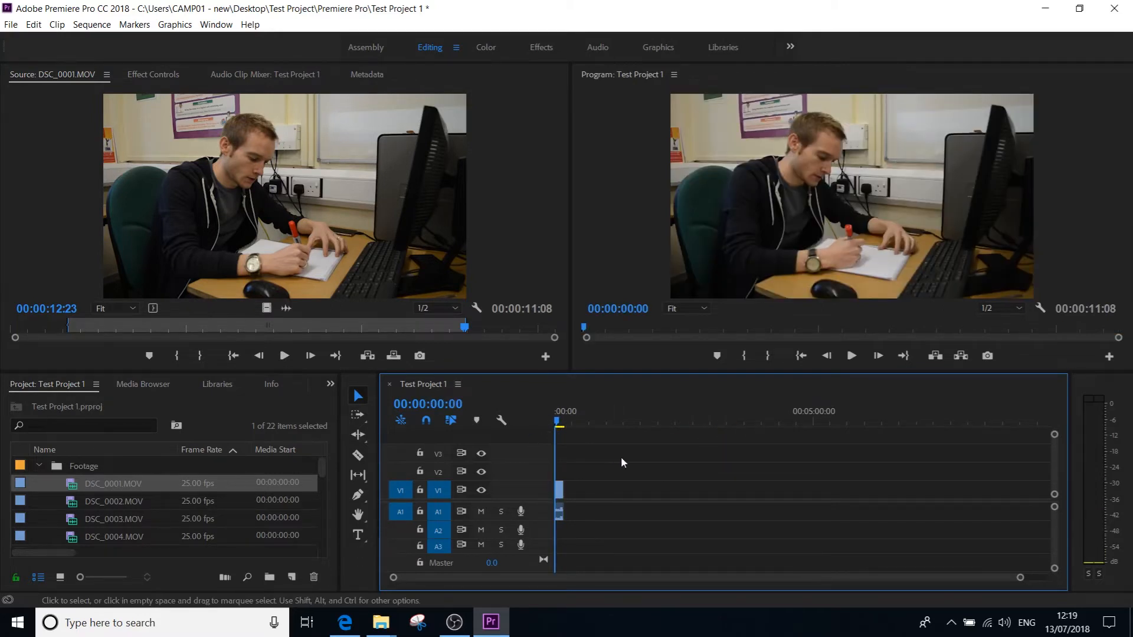
pyautogui.press('space')
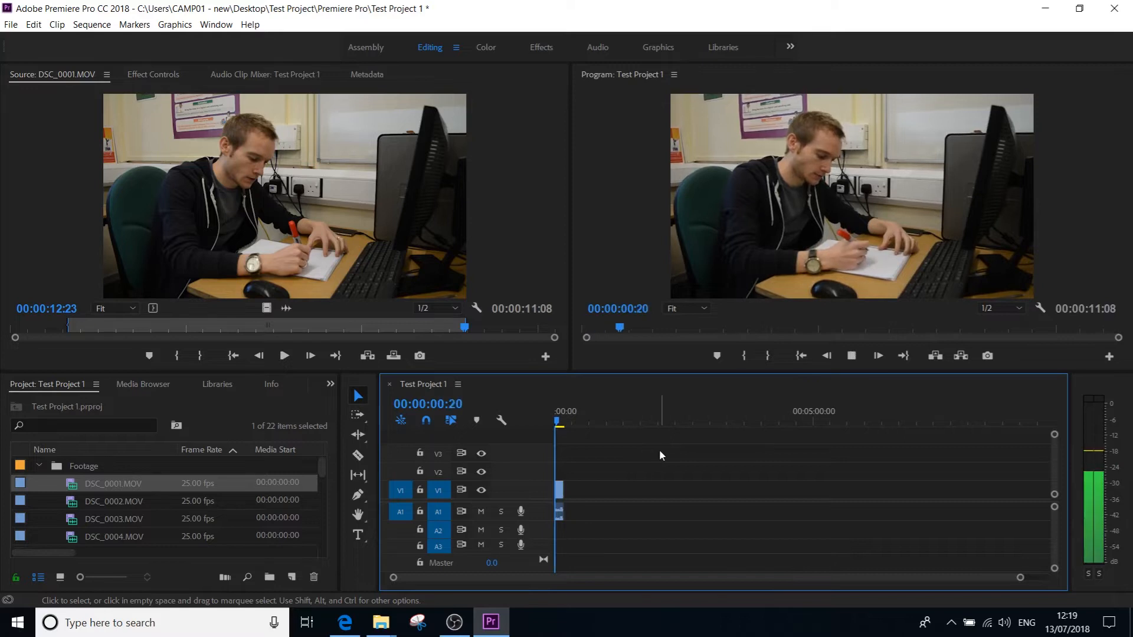
pyautogui.press('space')
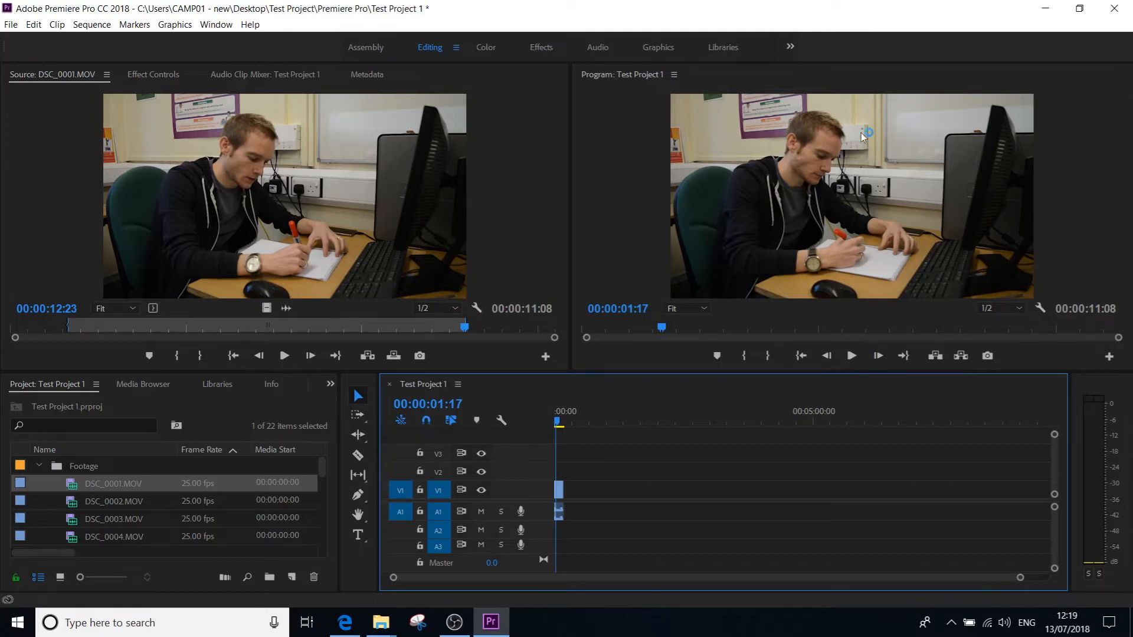
pyautogui.moveTo(567, 422); pyautogui.dragTo(532, 418)
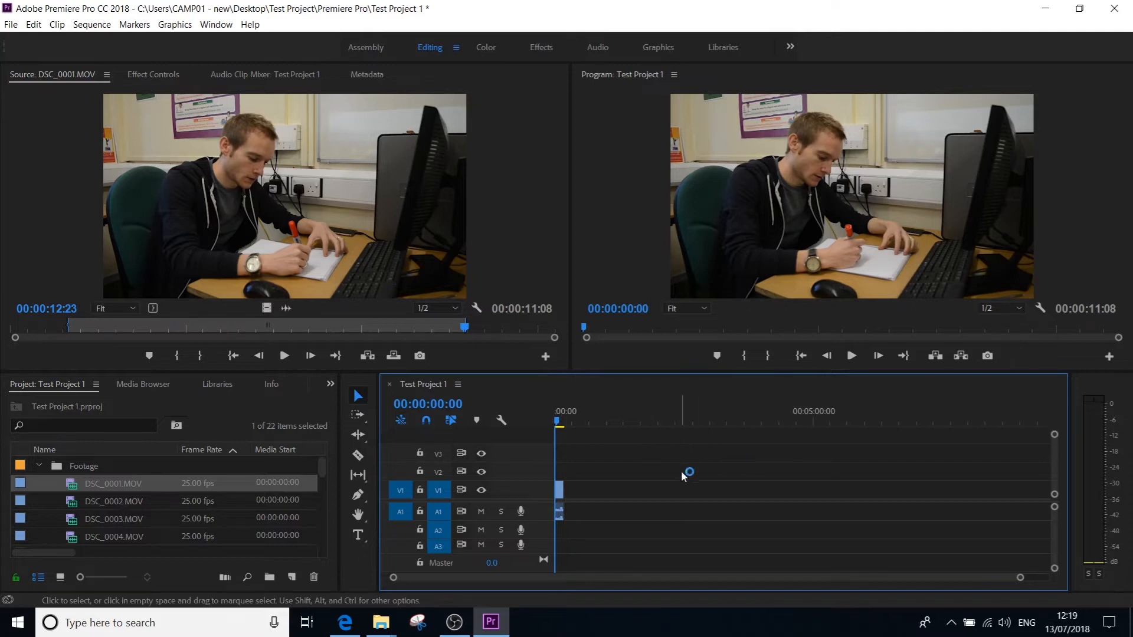
# - Load DSC_0002.MOV, place it on V1 and A1 from about 00:00:39:07 and scrub through it
pyautogui.doubleClick(112, 508)
pyautogui.click(129, 531)
pyautogui.click(130, 503)
pyautogui.moveTo(90, 500); pyautogui.dragTo(591, 502)
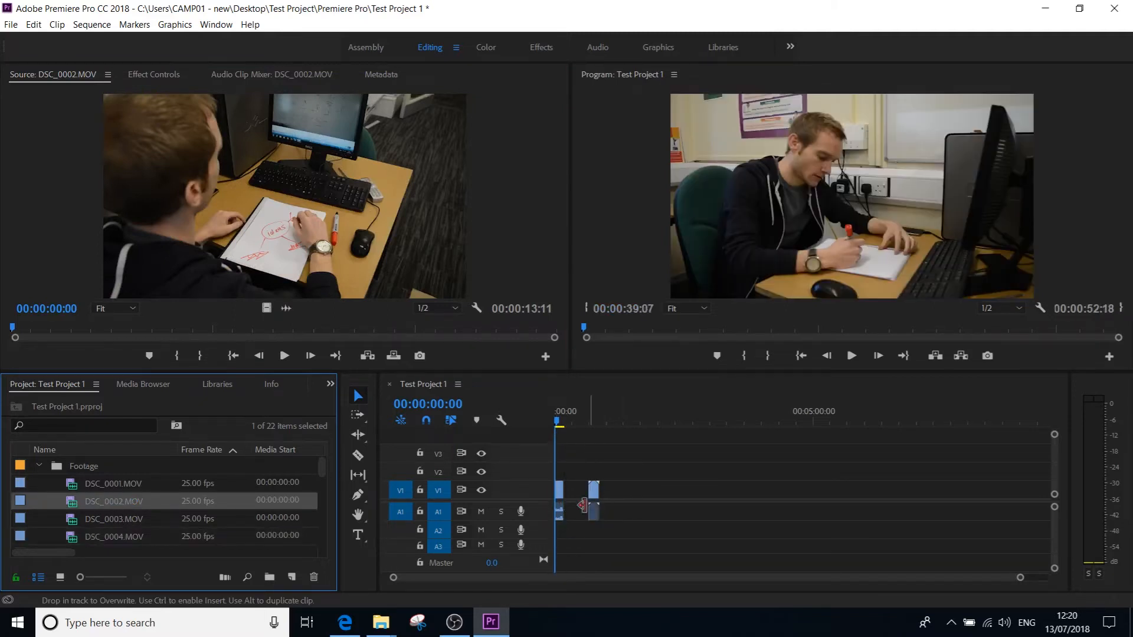
pyautogui.moveTo(588, 430); pyautogui.dragTo(600, 427)
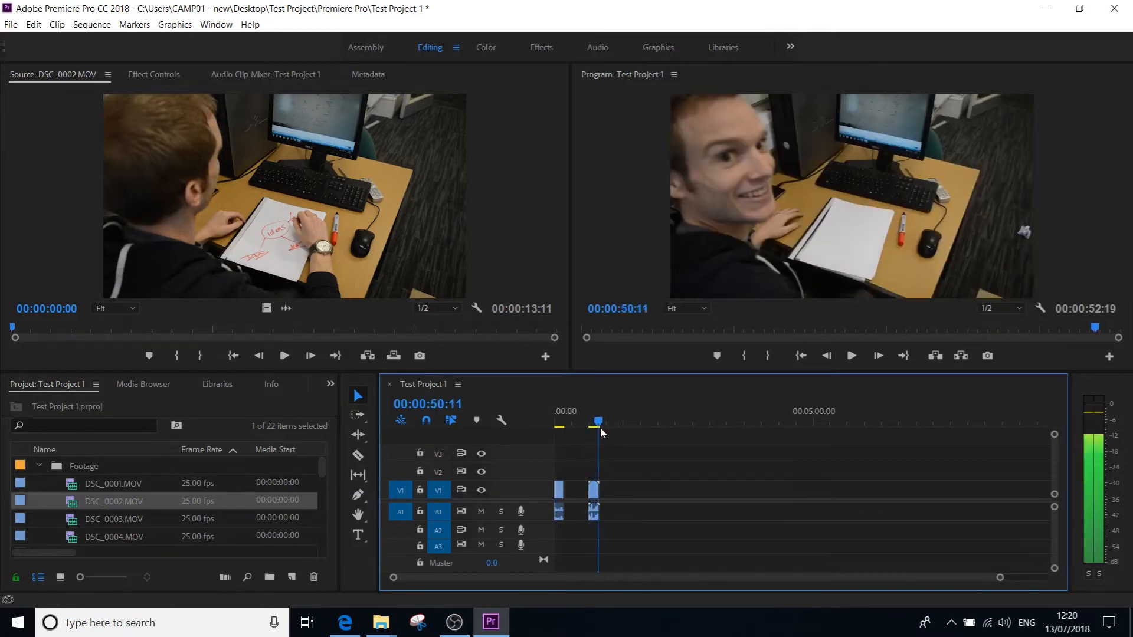
# - Split the DSC_0002.MOV clip in the sequence at 00:00:44:02 with the Razor tool
pyautogui.moveTo(997, 577); pyautogui.dragTo(756, 577)
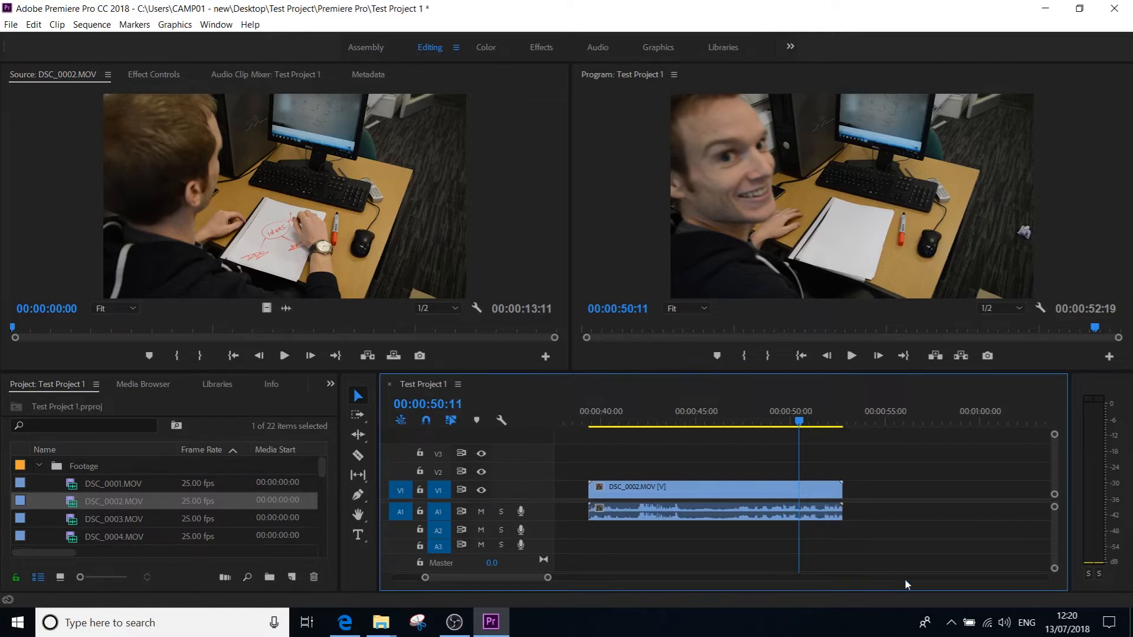
pyautogui.moveTo(793, 420); pyautogui.dragTo(838, 448)
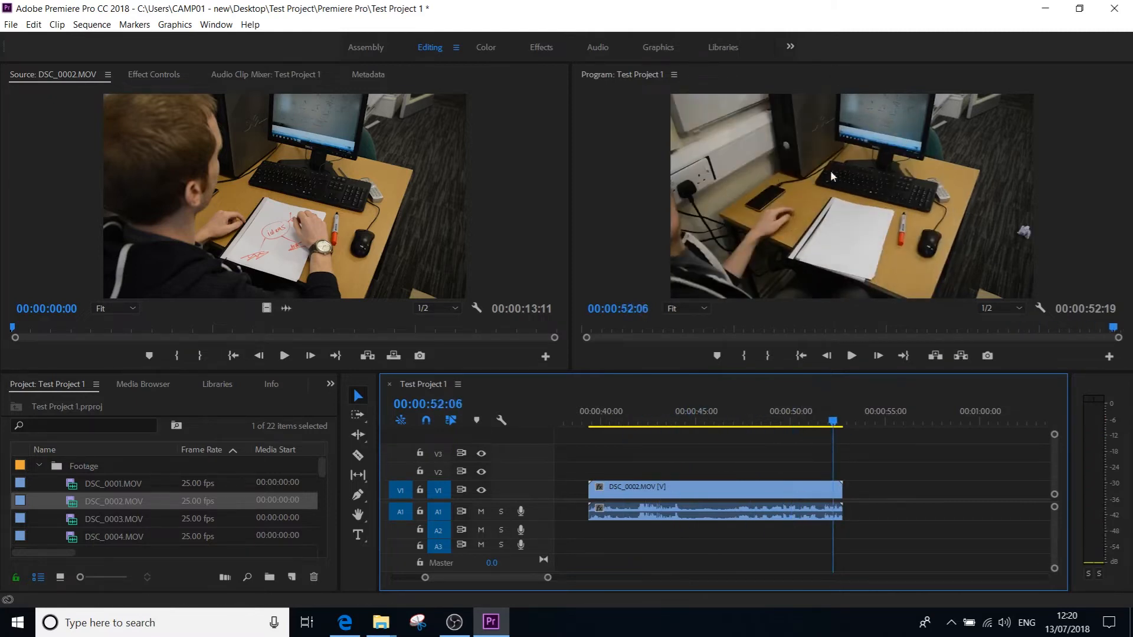
pyautogui.moveTo(546, 578); pyautogui.dragTo(642, 583)
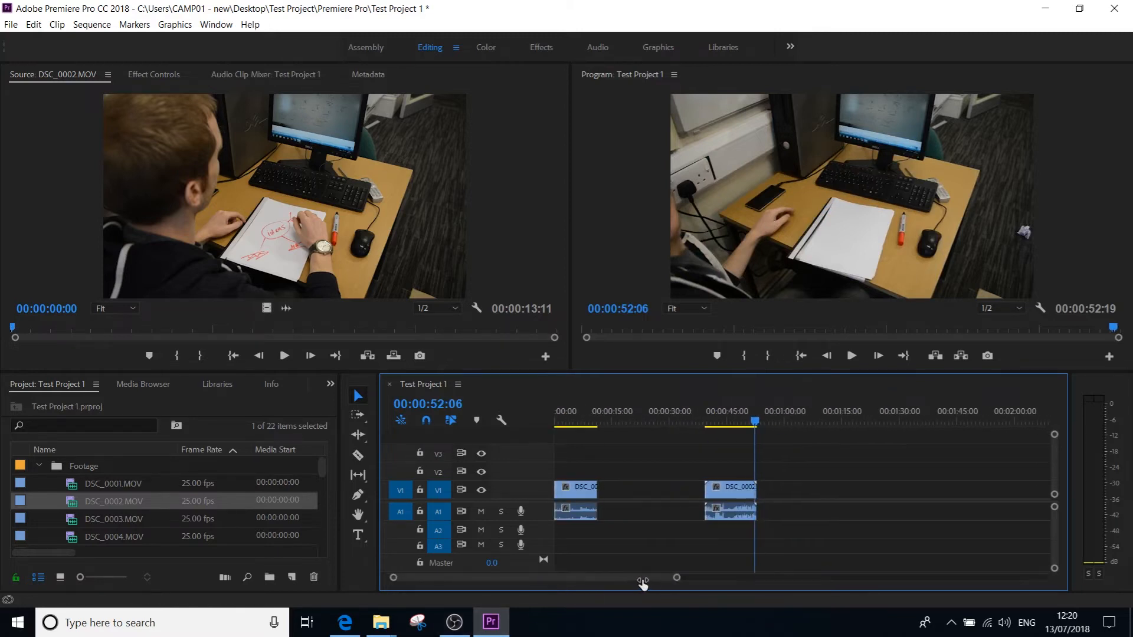
pyautogui.click(724, 419)
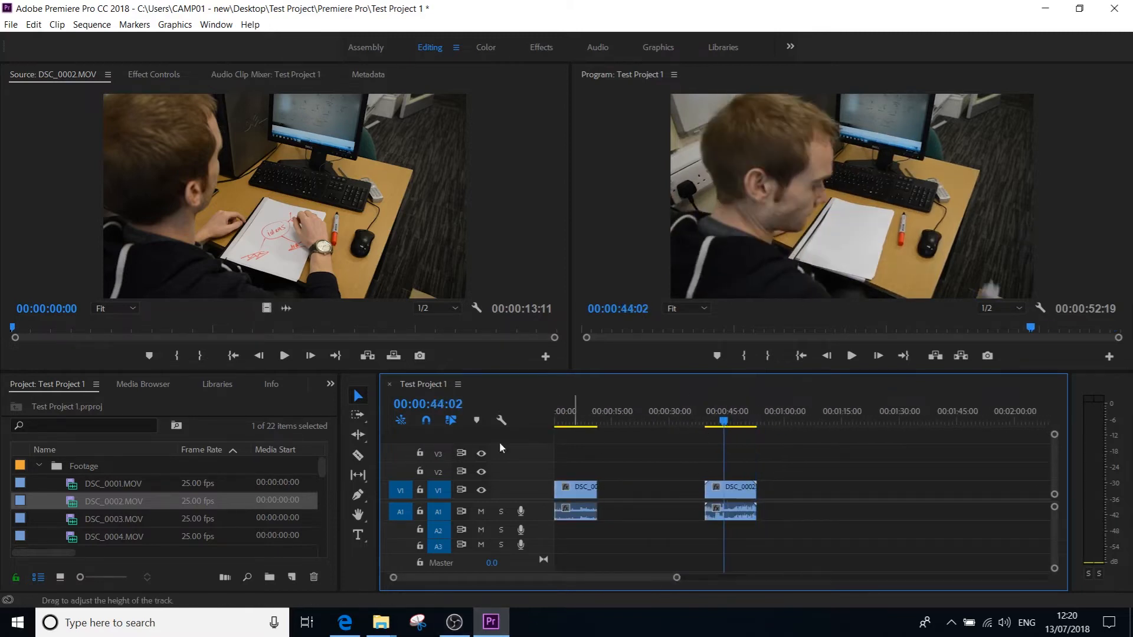
pyautogui.click(358, 455)
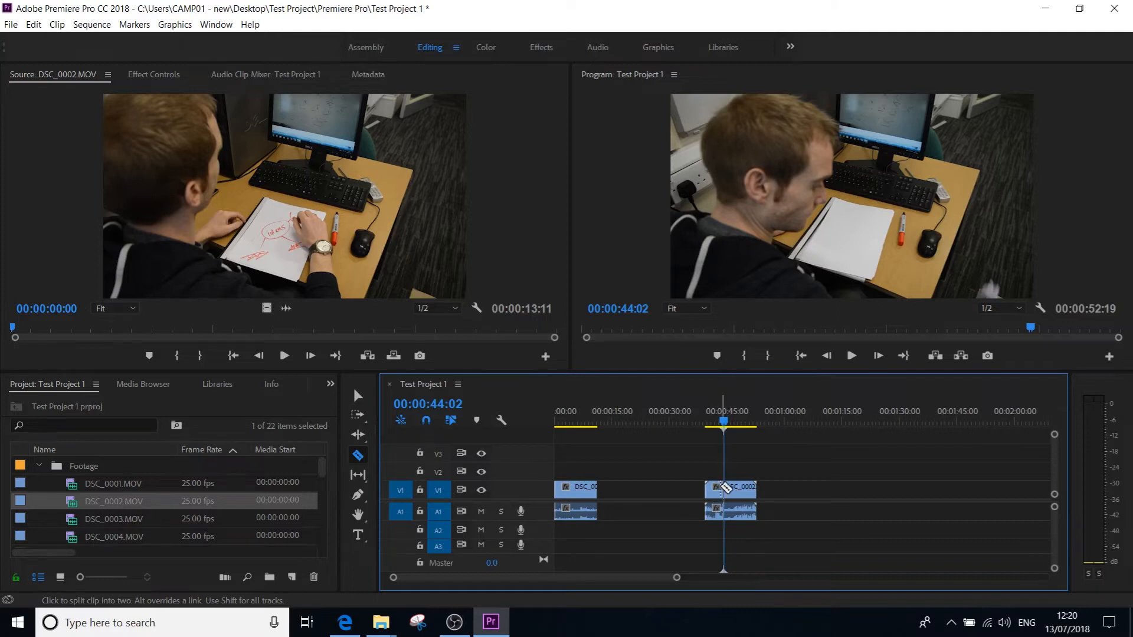
pyautogui.click(728, 491)
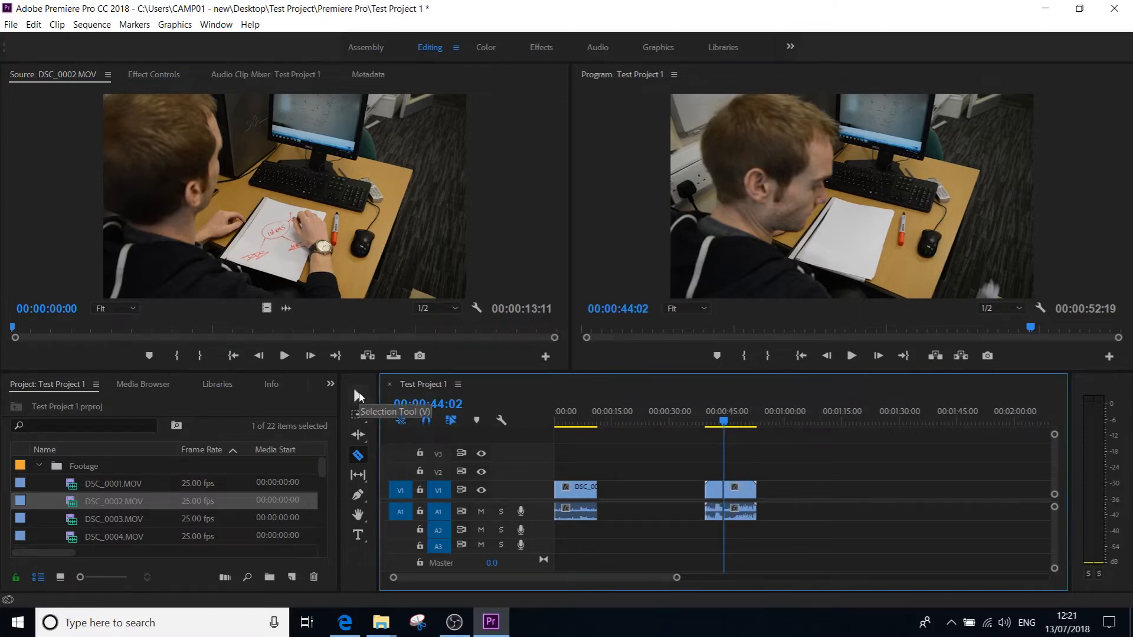
# - Try moving the second piece of the split clip away from the first so that it ends at 00:01:07:24
pyautogui.click(359, 397)
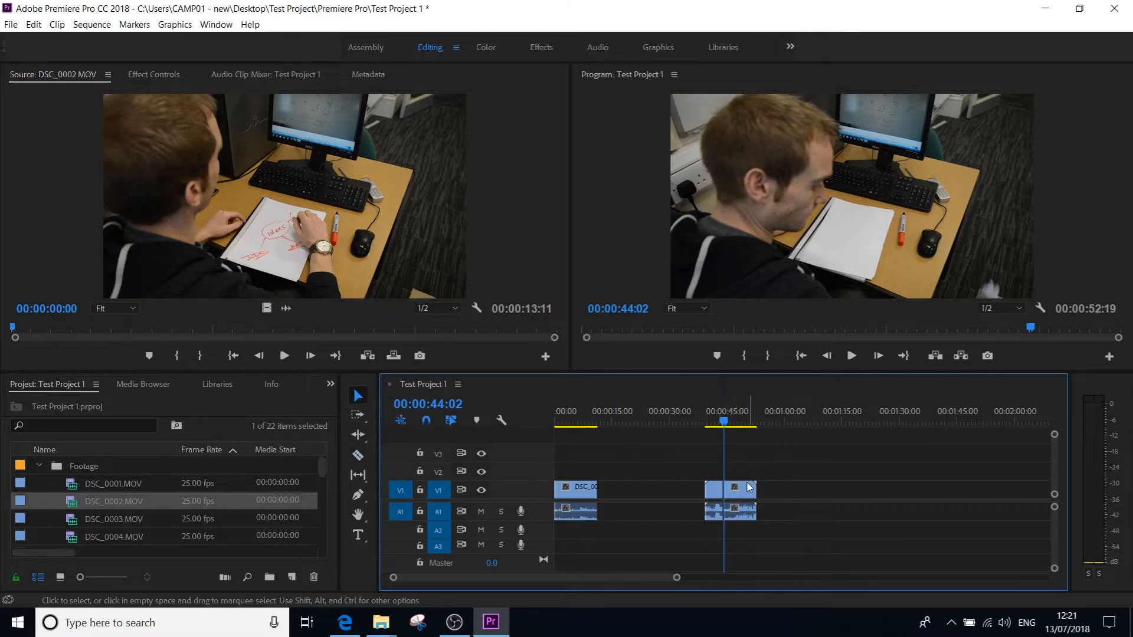
pyautogui.moveTo(747, 495); pyautogui.dragTo(804, 494)
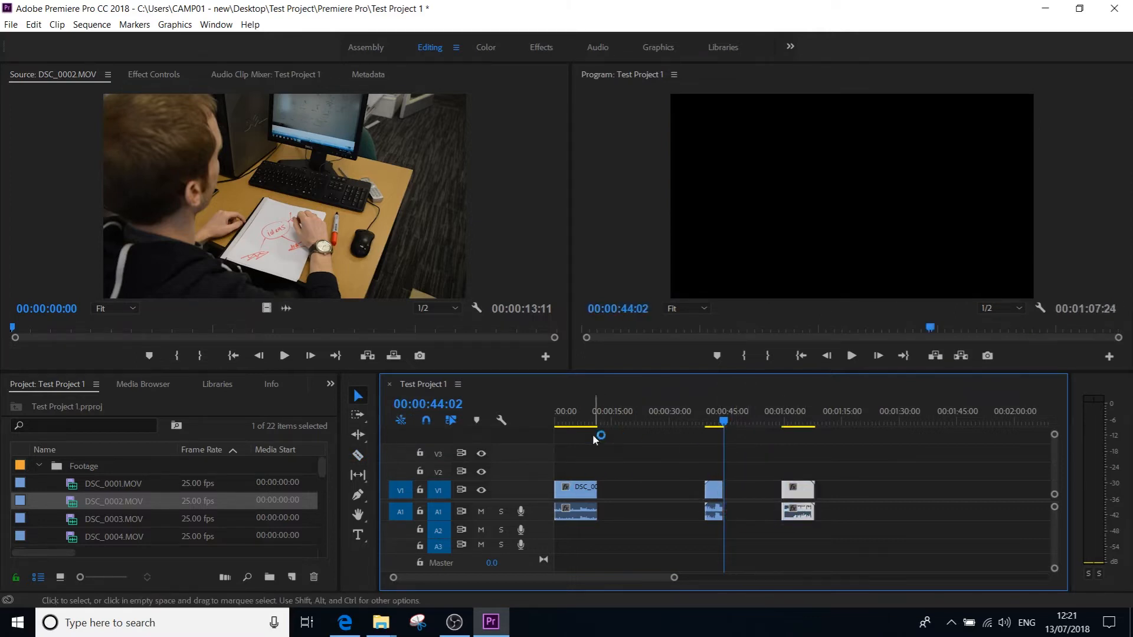
pyautogui.click(571, 422)
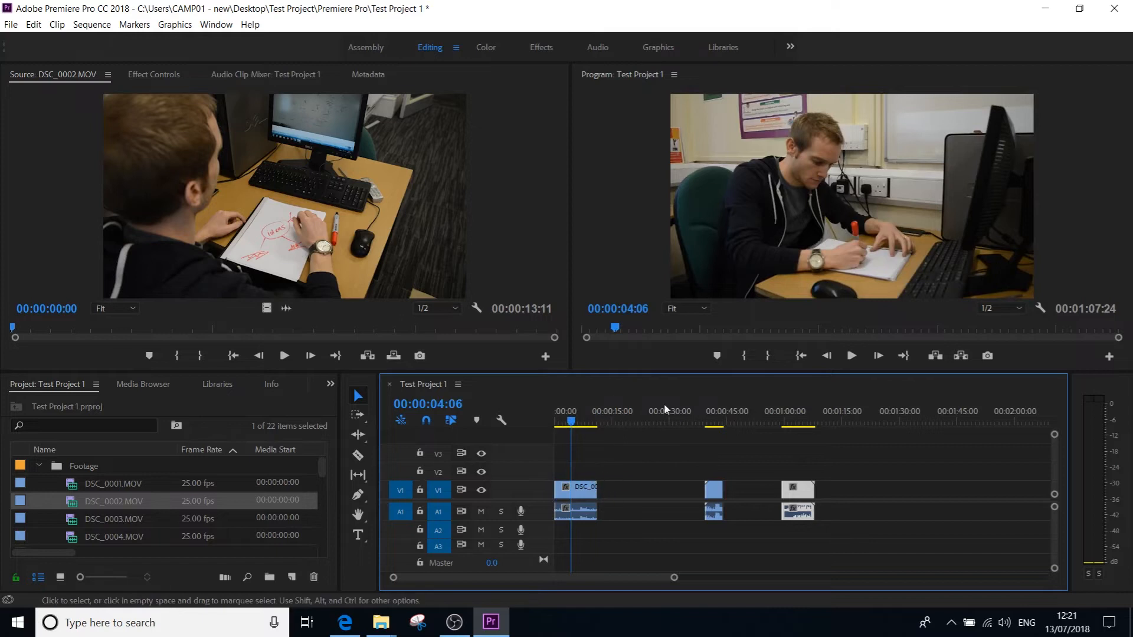
# - Play the sequence up to 00:00:41:16 and trim the start of the DSC_0002.MOV clip to that point
pyautogui.moveTo(701, 420); pyautogui.dragTo(710, 421)
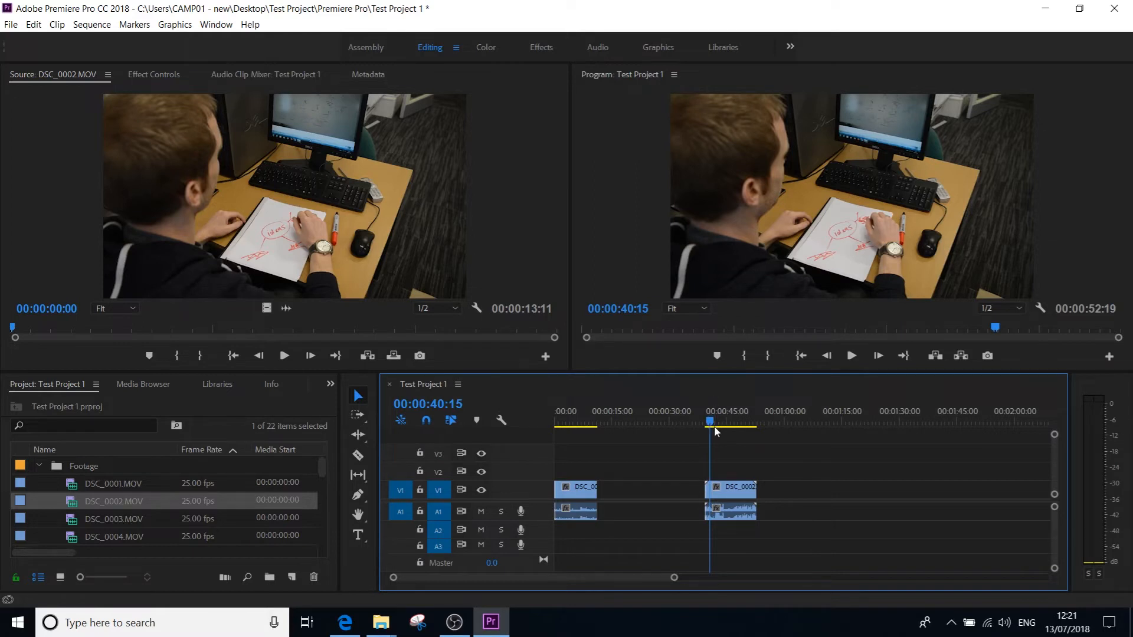
pyautogui.moveTo(712, 425); pyautogui.dragTo(636, 431)
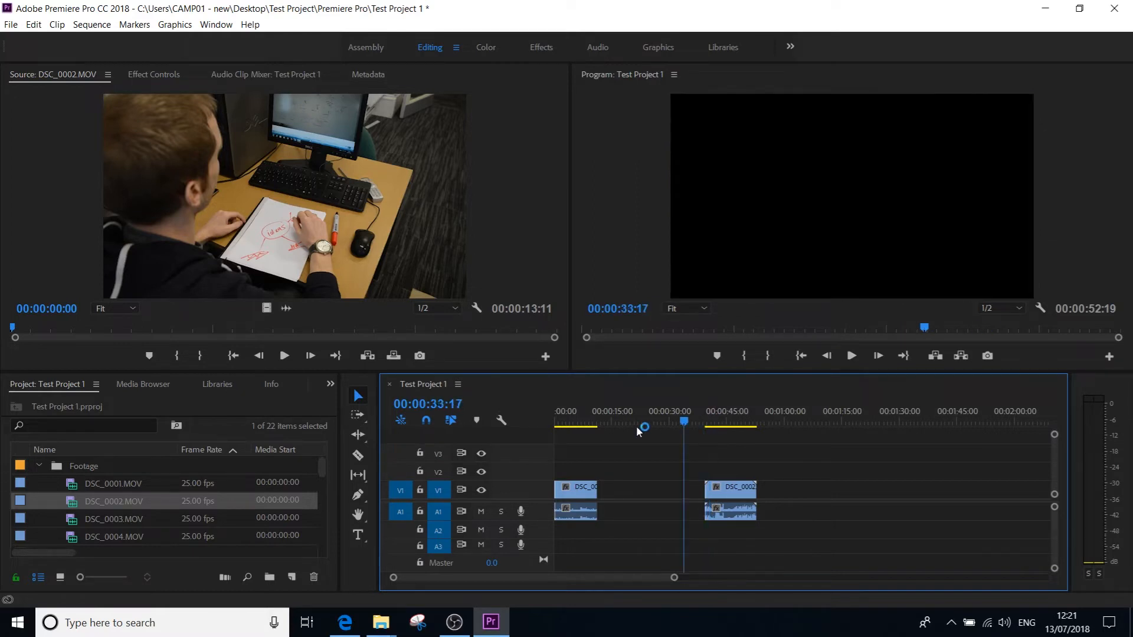
pyautogui.press('space')
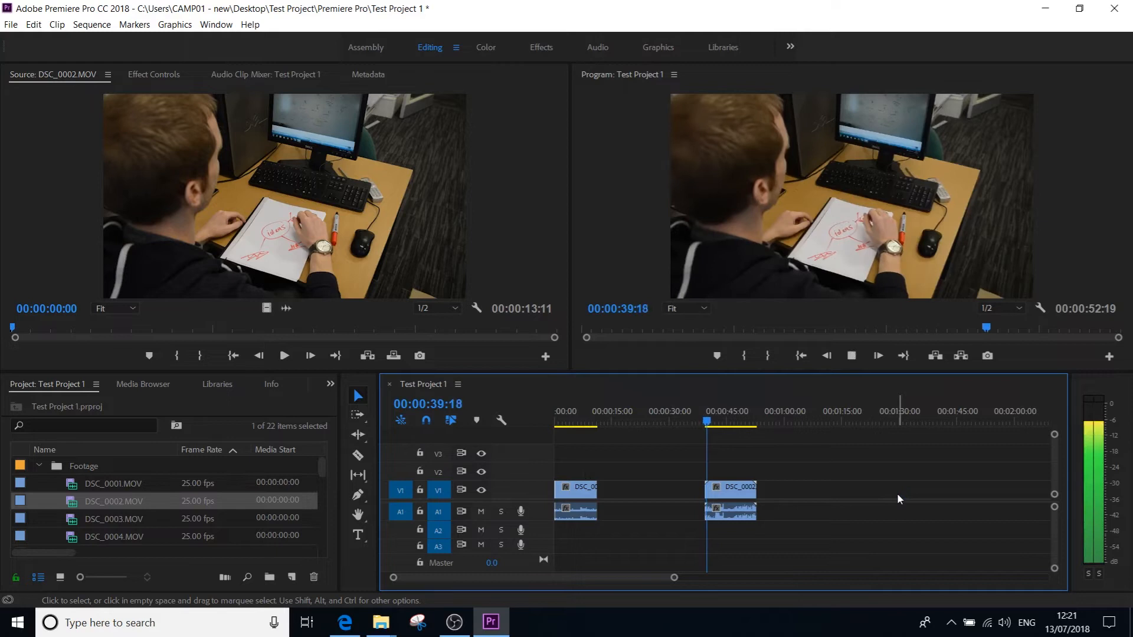
pyautogui.press('space')
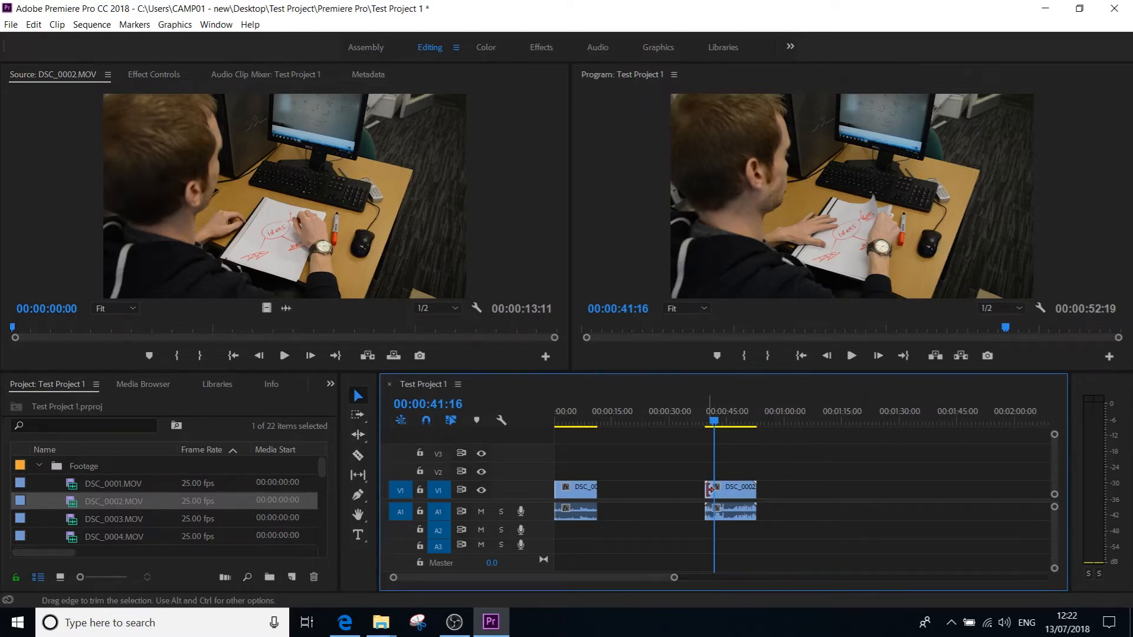
pyautogui.moveTo(707, 487); pyautogui.dragTo(715, 490)
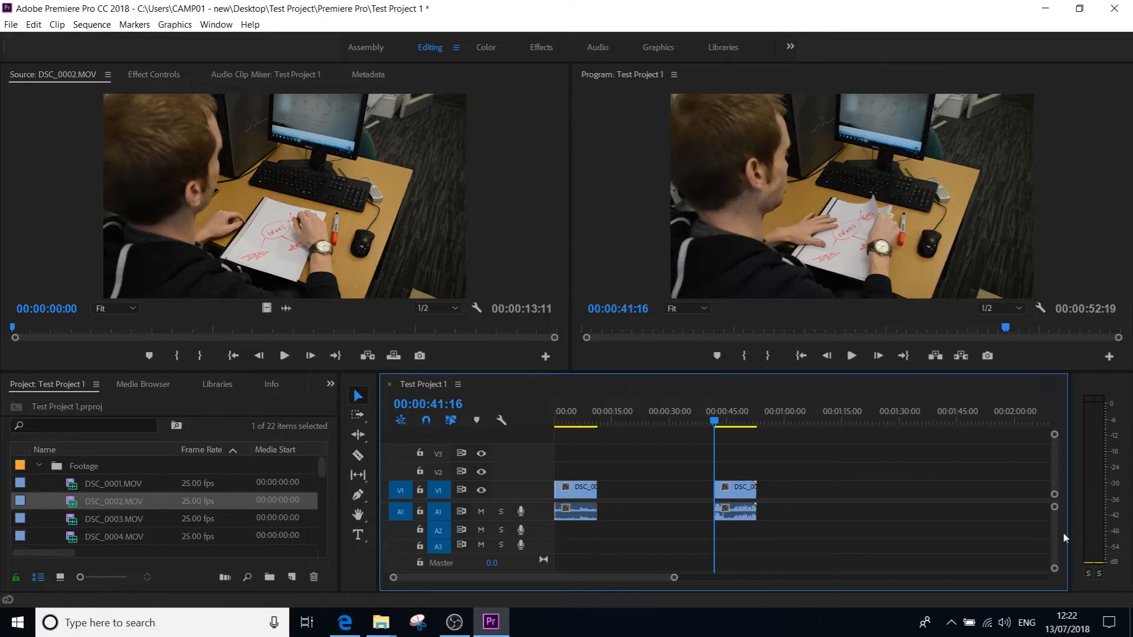
# - Play on and step back frame by frame to 00:00:44:00, and trim the end of the DSC_0002.MOV clip to that point
pyautogui.moveTo(719, 430)
pyautogui.mouseDown()
pyautogui.moveTo(735, 427)
pyautogui.moveTo(722, 445)
pyautogui.mouseUp()
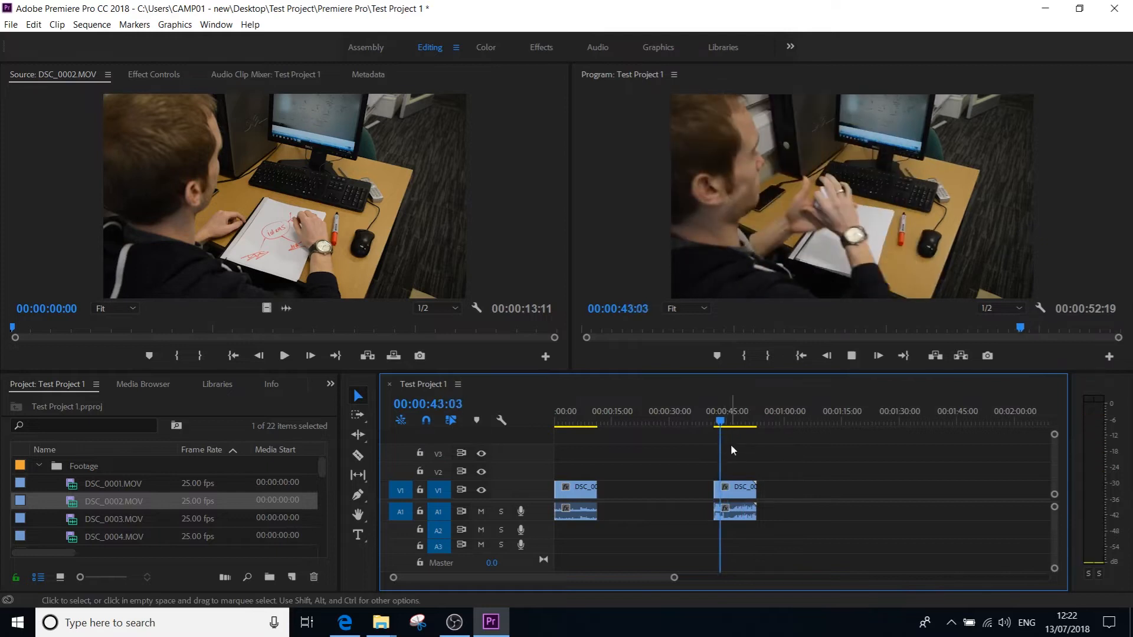
pyautogui.press('space')
pyautogui.press('space')
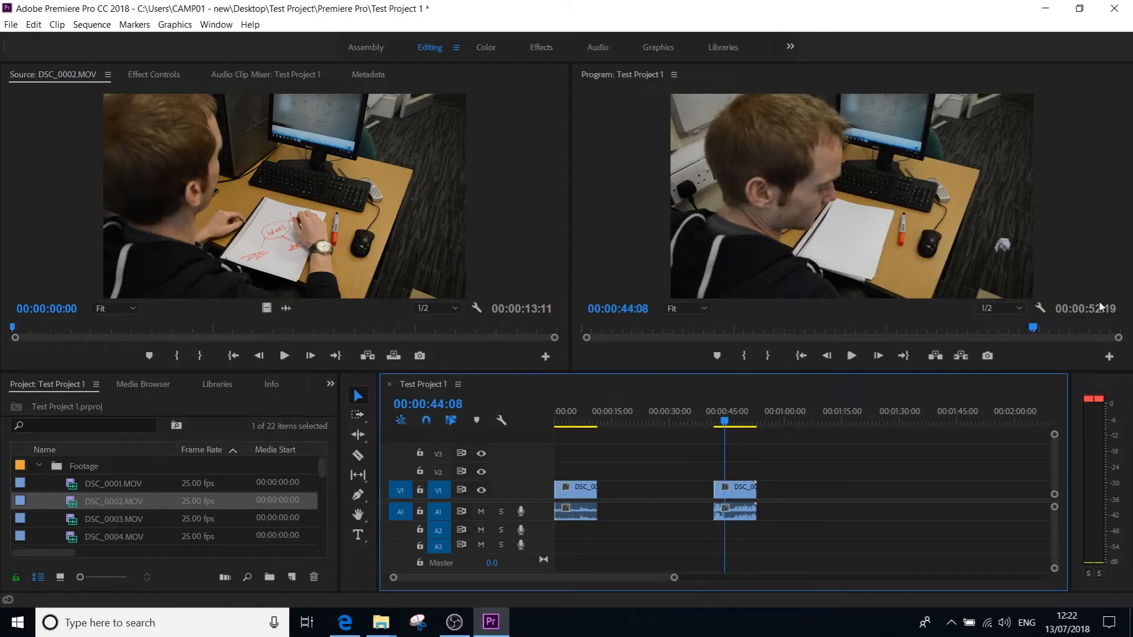
pyautogui.press('Left')
pyautogui.press('Left')
pyautogui.press('Left')
pyautogui.press('Left')
pyautogui.press('Left')
pyautogui.press('Left')
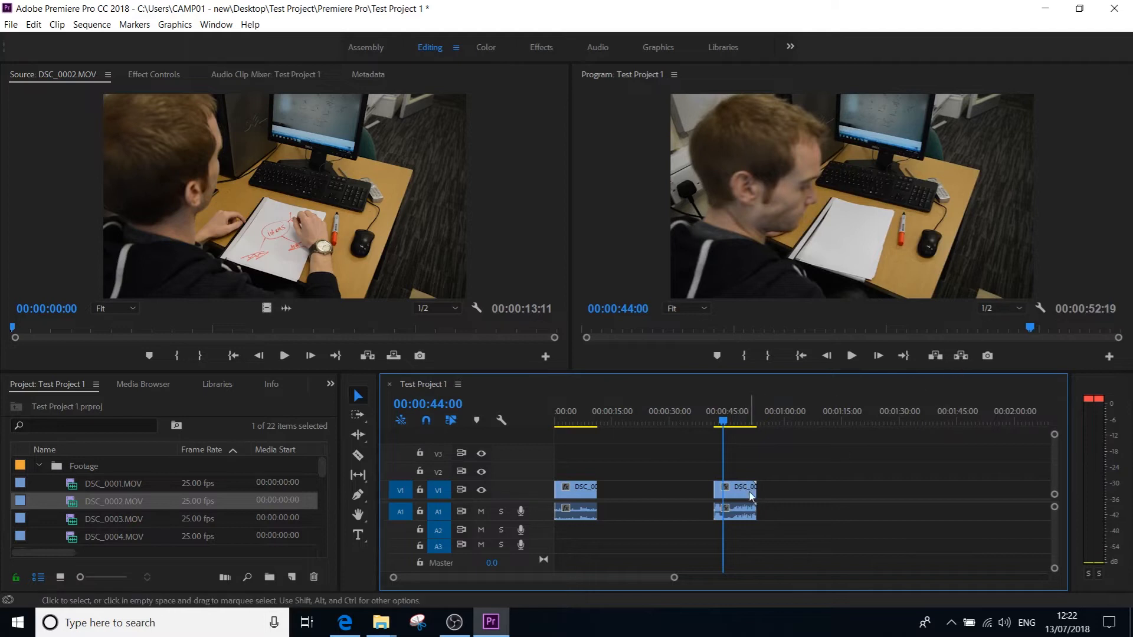
pyautogui.moveTo(754, 494); pyautogui.dragTo(721, 494)
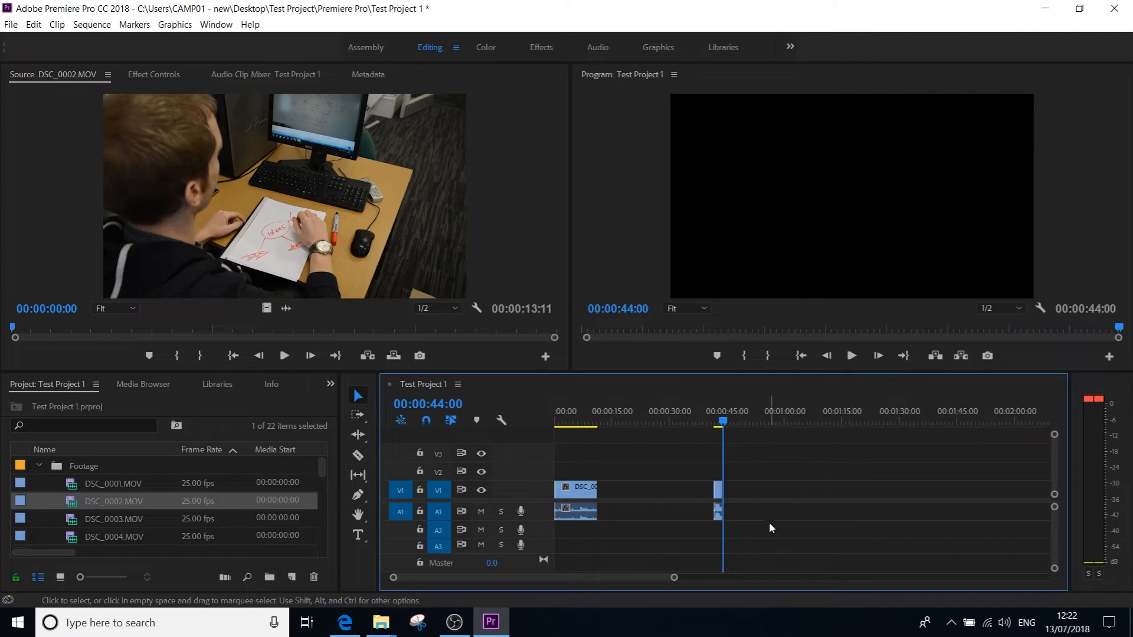
# - Move the trimmed DSC_0002.MOV clip directly against the end of DSC_0001.MOV and play across the cut
pyautogui.moveTo(715, 497); pyautogui.dragTo(602, 500)
pyautogui.moveTo(596, 423)
pyautogui.mouseDown()
pyautogui.moveTo(607, 426)
pyautogui.moveTo(578, 428)
pyautogui.mouseUp()
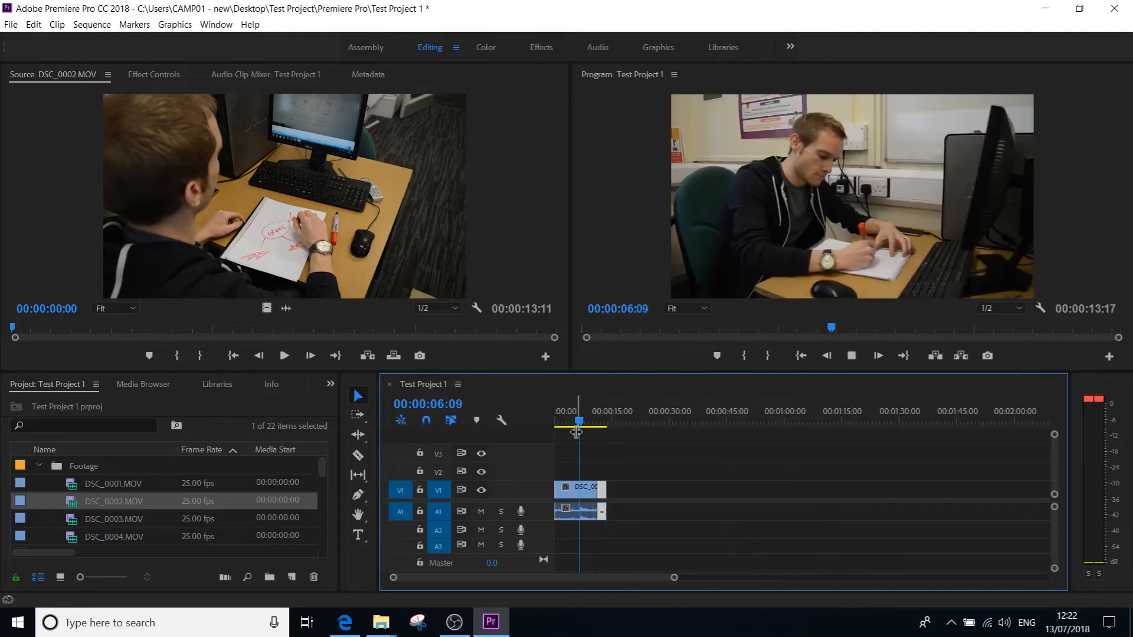
pyautogui.press('space')
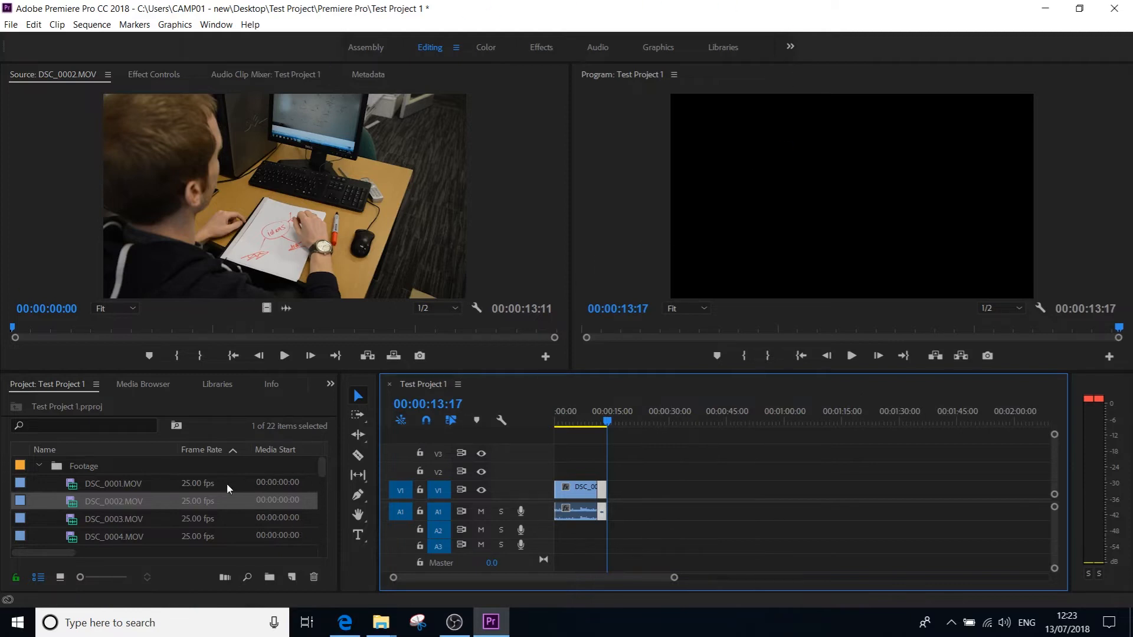
# - Collapse the Footage bin and bring up the list of effects and transitions
pyautogui.click(43, 463)
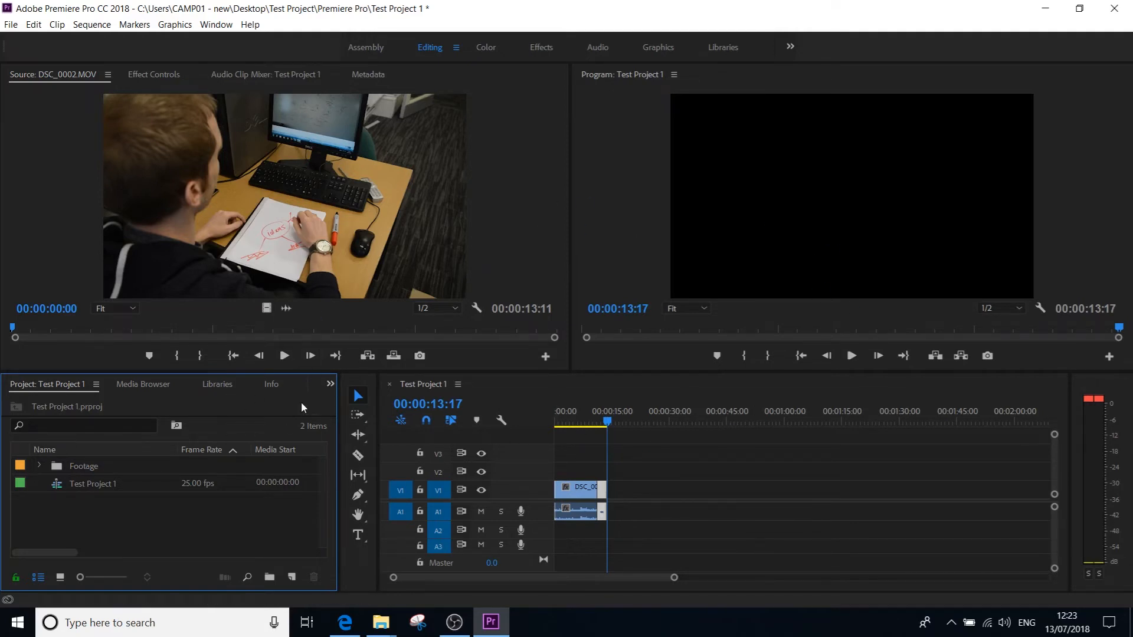
pyautogui.click(330, 384)
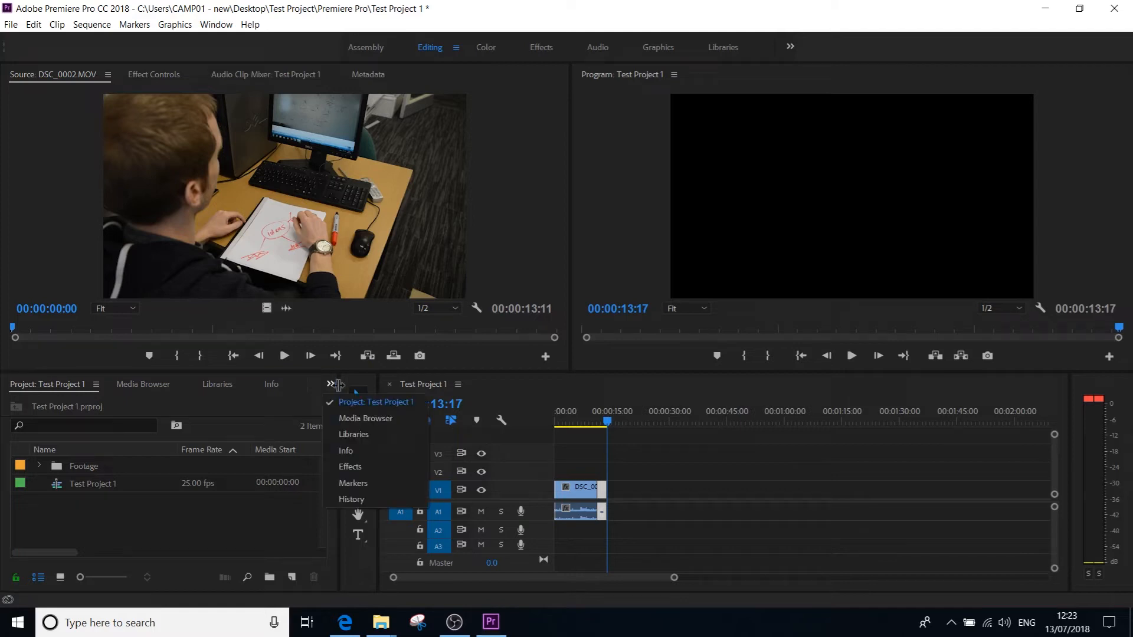
pyautogui.click(359, 466)
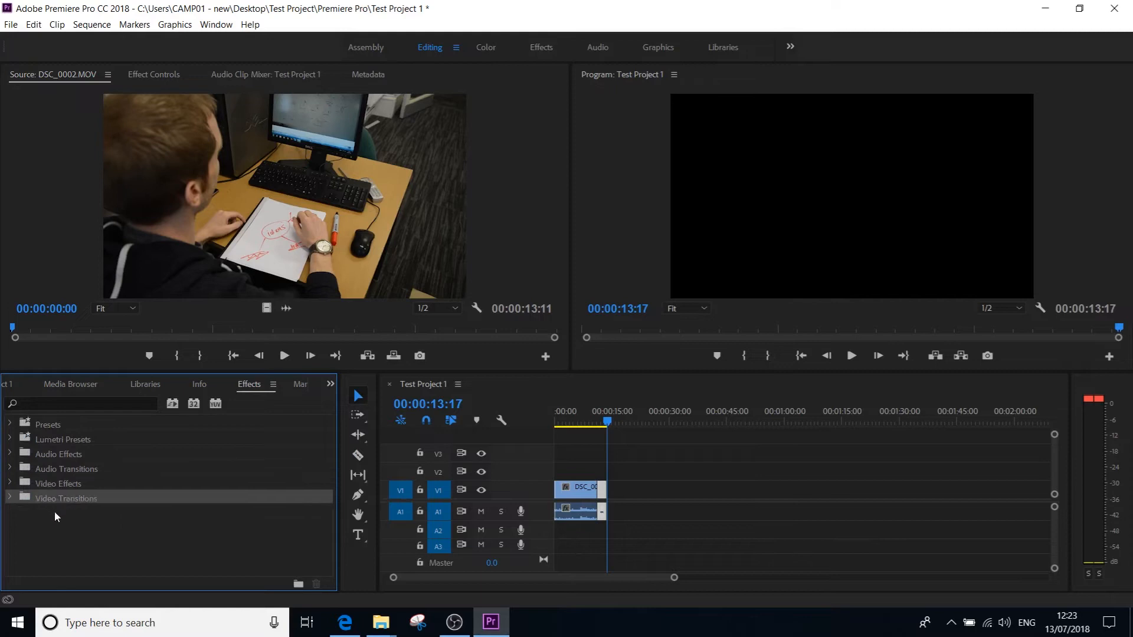
# - Expand the Video Transitions category and look through its transition groups
pyautogui.click(61, 442)
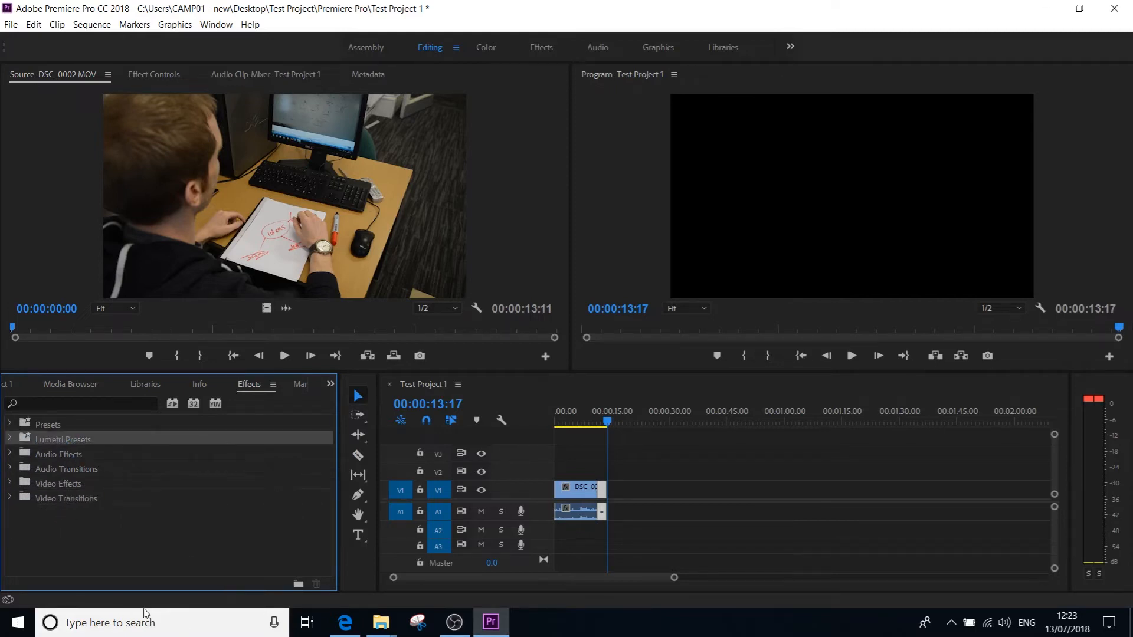
pyautogui.click(61, 455)
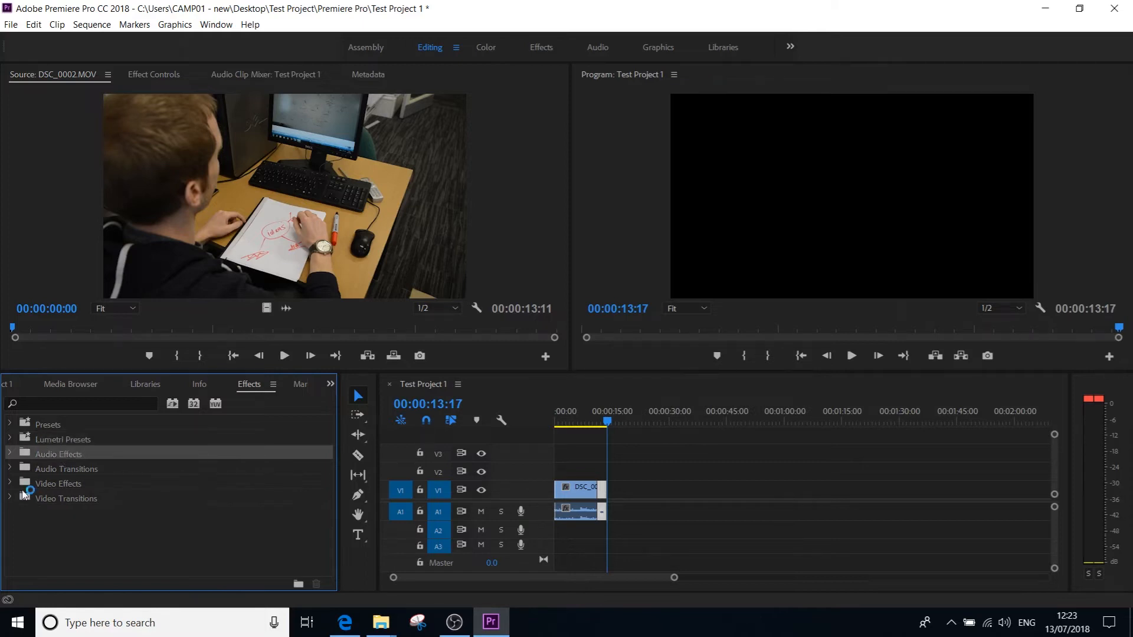
pyautogui.click(10, 497)
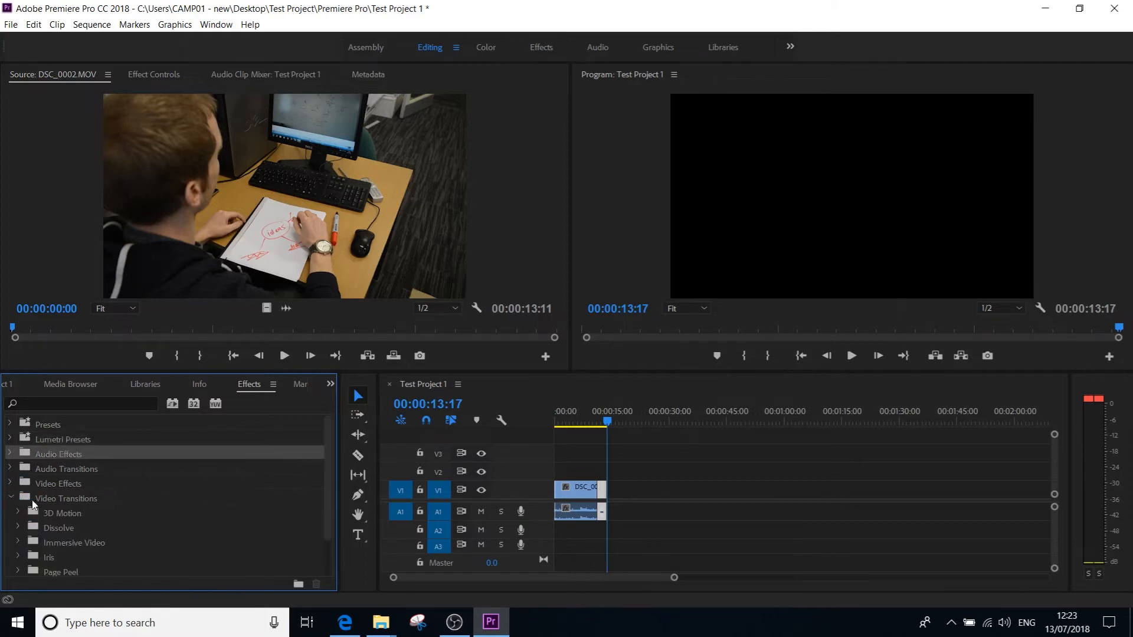
pyautogui.scroll(-1, 73, 512)
pyautogui.scroll(-2, 103, 528)
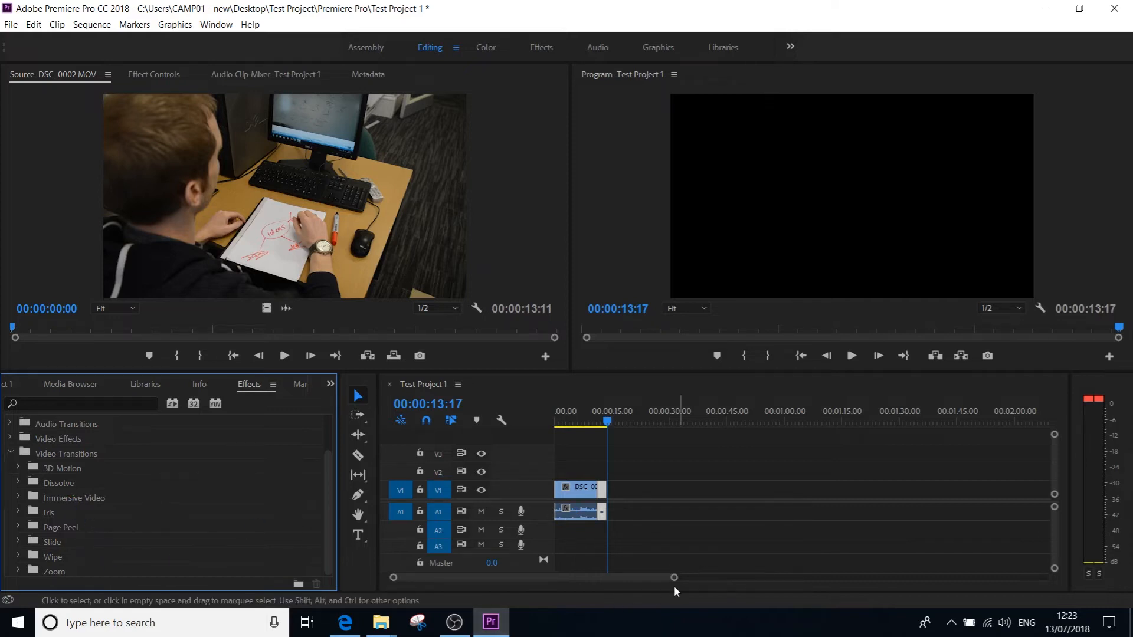
# - Apply the Cross Dissolve transition from the Dissolve group to the cut between DSC_0001.MOV and DSC_0002.MOV
pyautogui.moveTo(674, 576); pyautogui.dragTo(578, 571)
pyautogui.moveTo(456, 576)
pyautogui.mouseDown()
pyautogui.moveTo(467, 579)
pyautogui.moveTo(440, 586)
pyautogui.mouseUp()
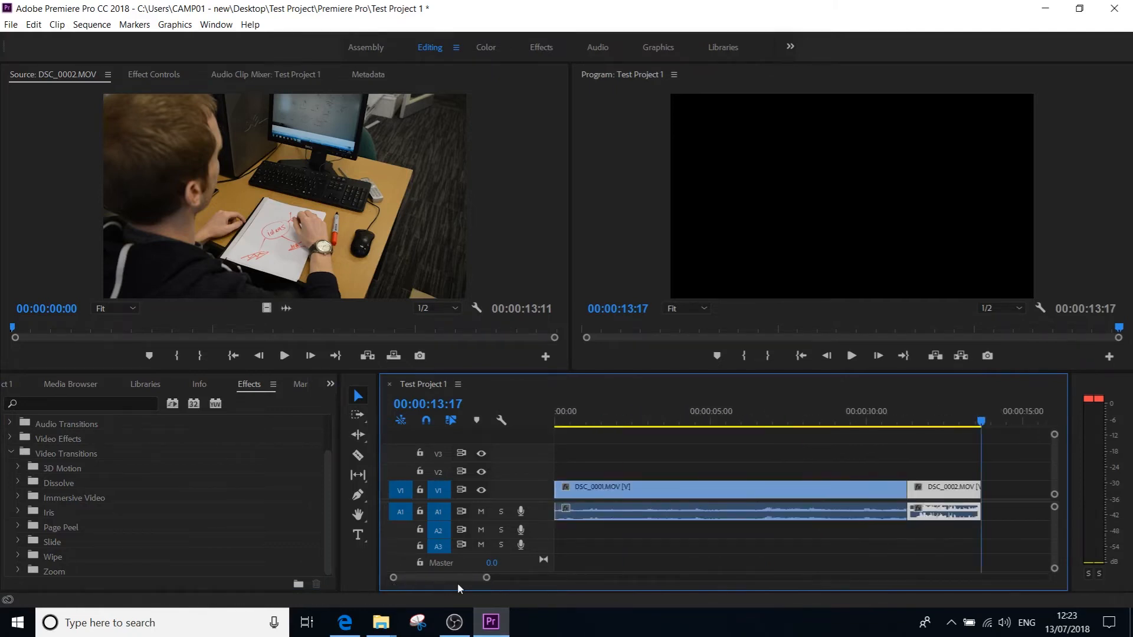
pyautogui.moveTo(486, 578); pyautogui.dragTo(662, 595)
pyautogui.click(710, 422)
pyautogui.moveTo(712, 426); pyautogui.dragTo(717, 425)
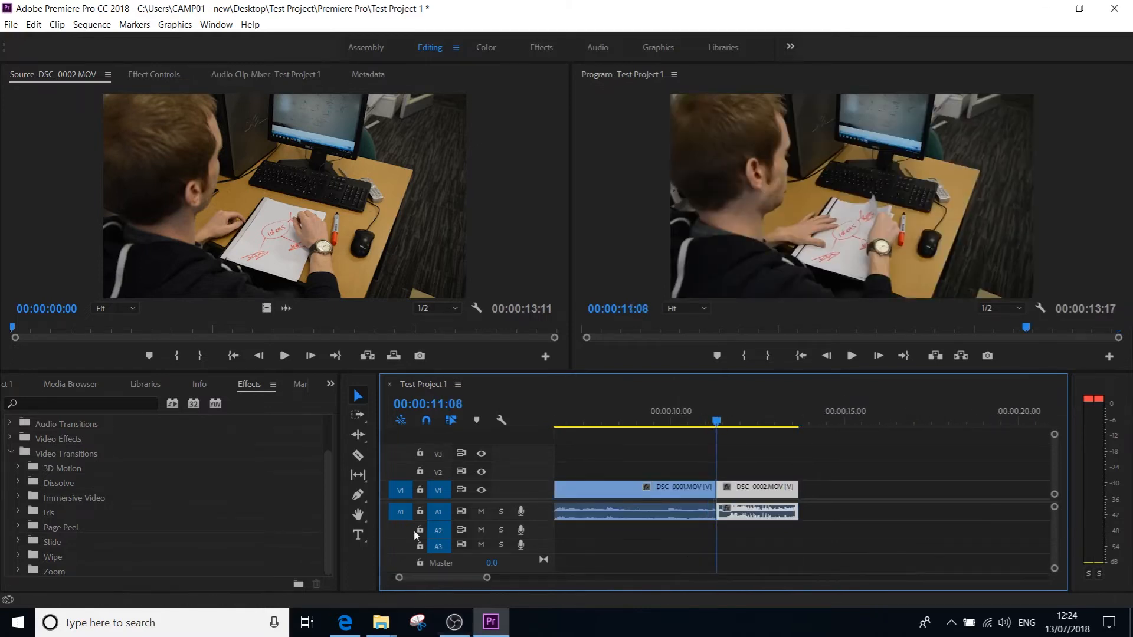
pyautogui.moveTo(488, 581); pyautogui.dragTo(459, 578)
pyautogui.moveTo(796, 444); pyautogui.dragTo(769, 443)
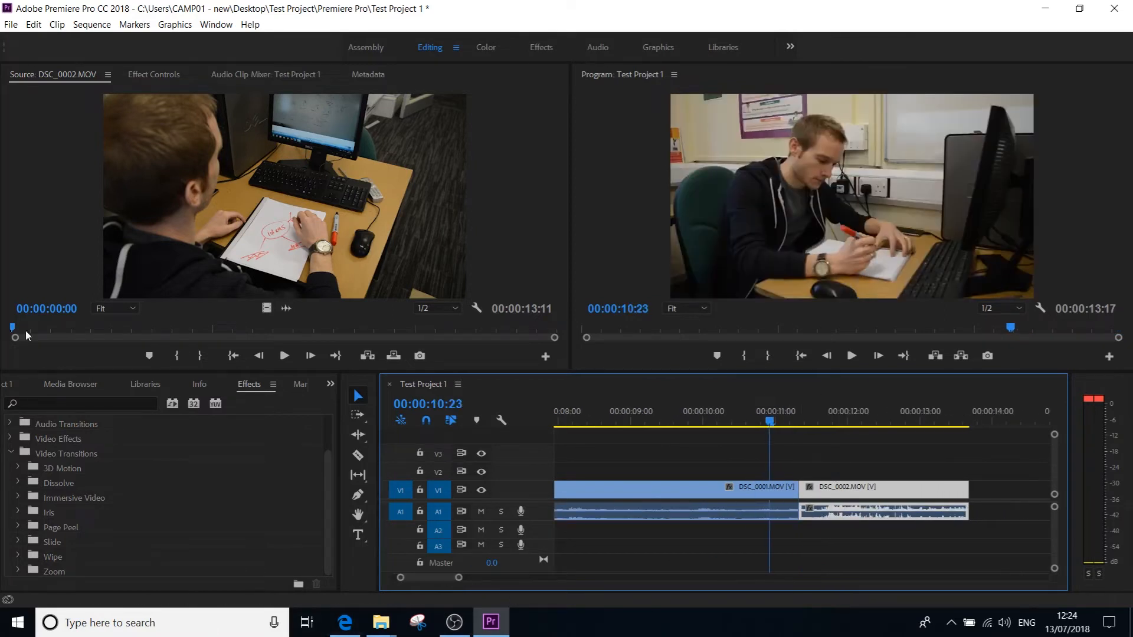
pyautogui.click(82, 452)
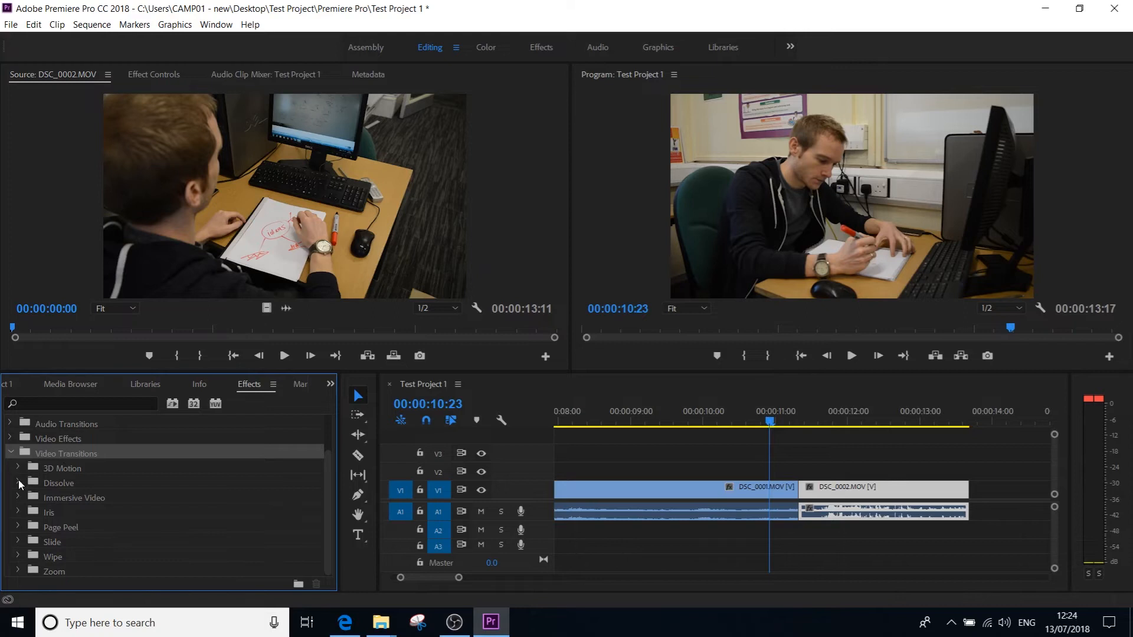
pyautogui.click(18, 483)
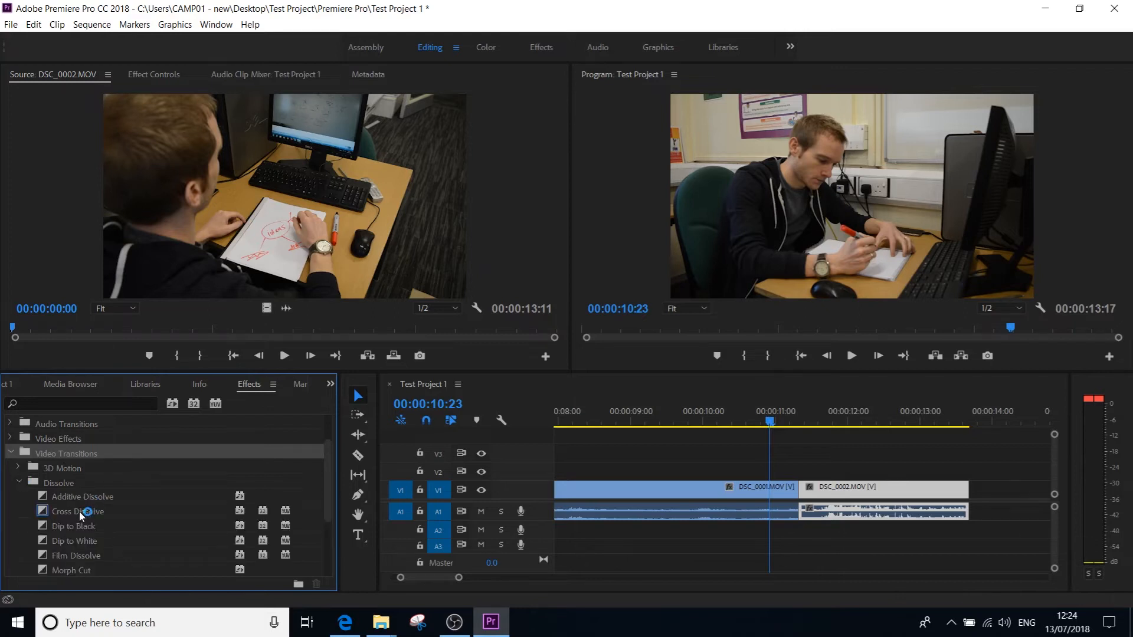
pyautogui.moveTo(76, 512); pyautogui.dragTo(796, 487)
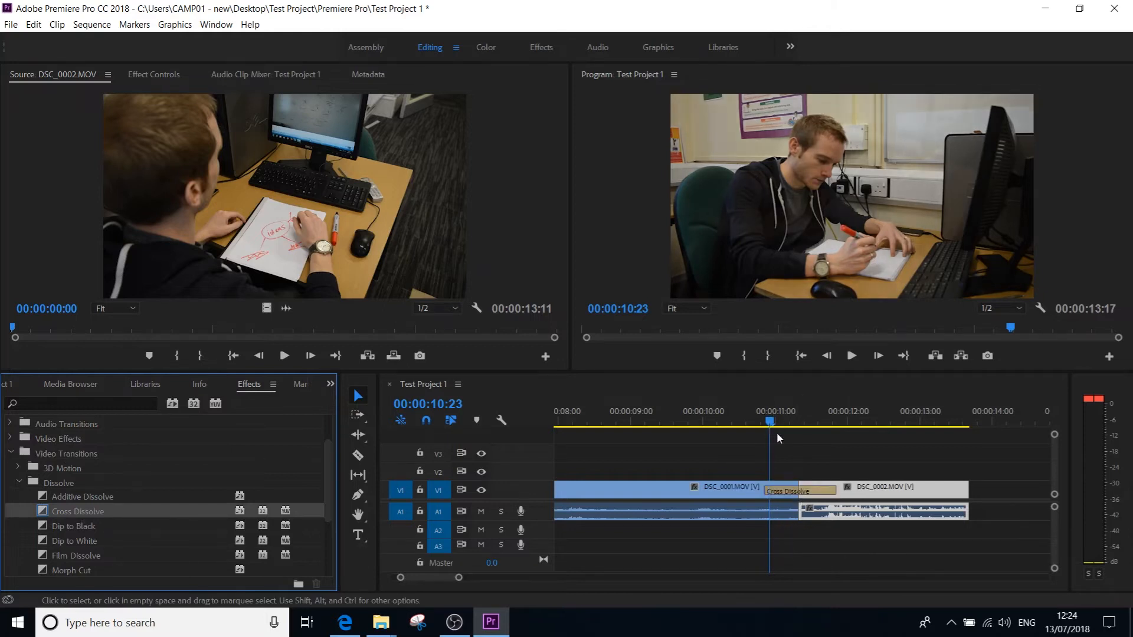
# - Play the sequence twice across the Cross Dissolve, starting shortly before the transition, to review how the clips blend
pyautogui.click(754, 420)
pyautogui.press('space')
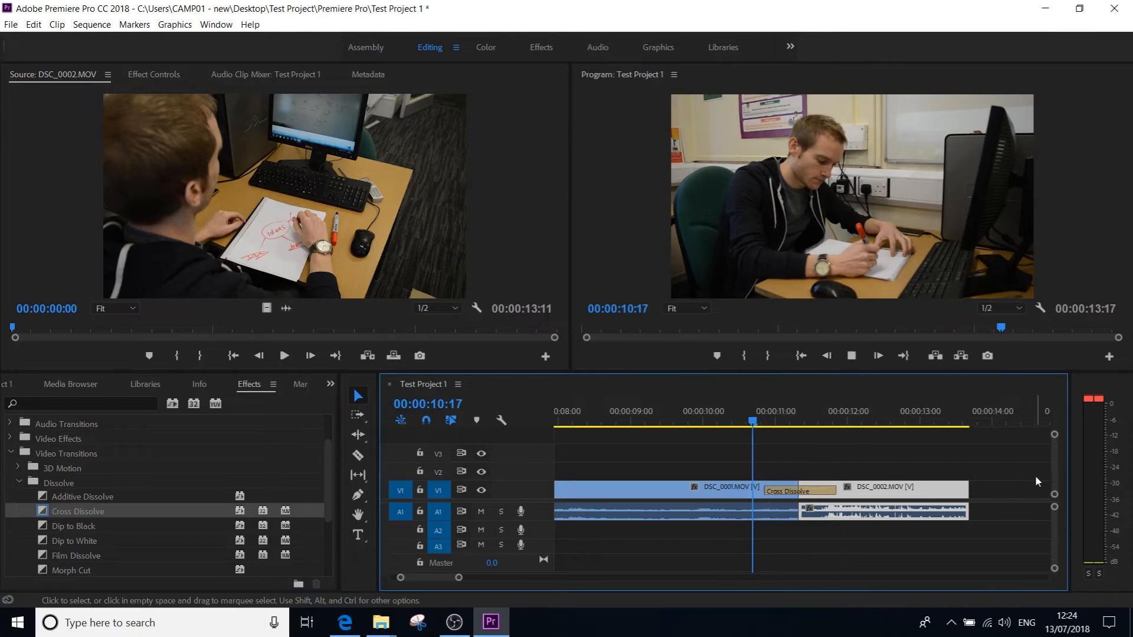
pyautogui.press('space')
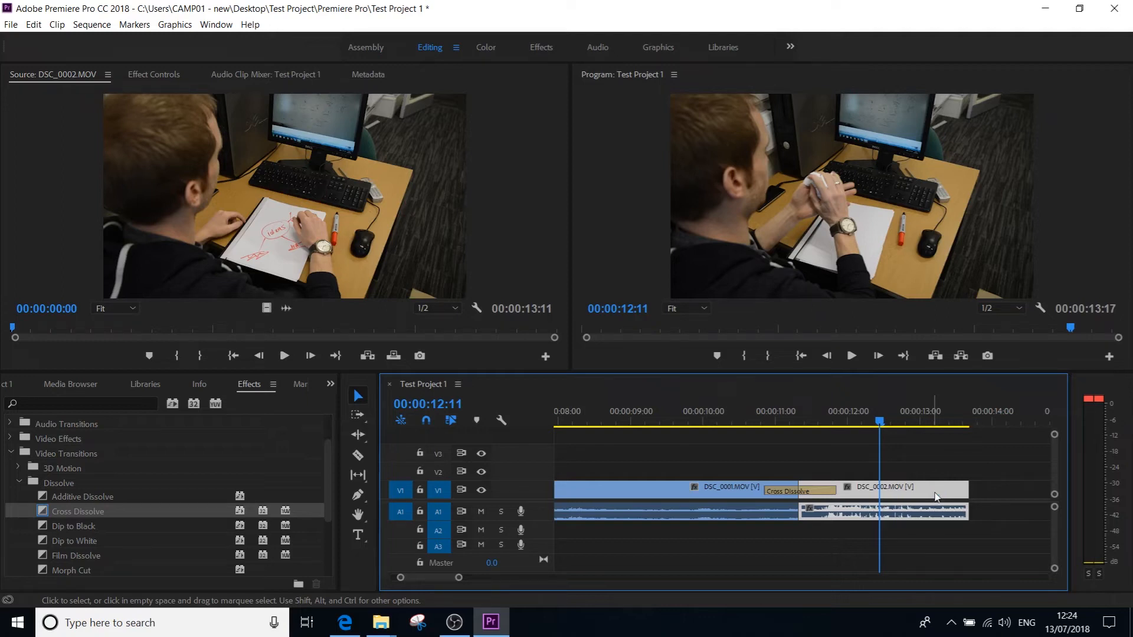
pyautogui.moveTo(816, 422); pyautogui.dragTo(761, 413)
pyautogui.press('space')
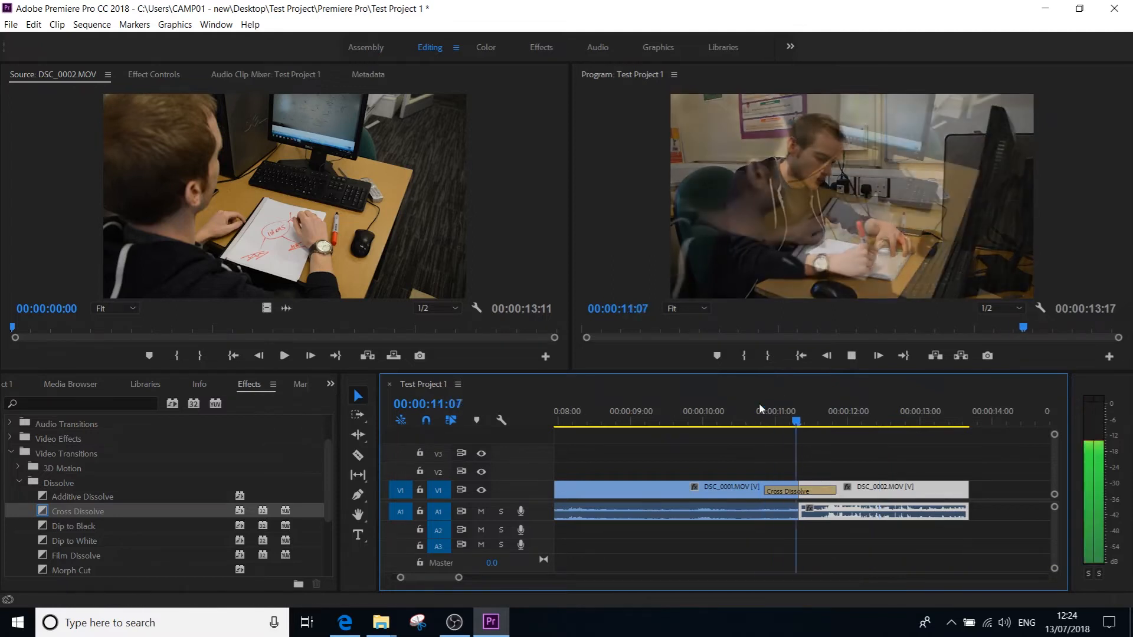
pyautogui.press('space')
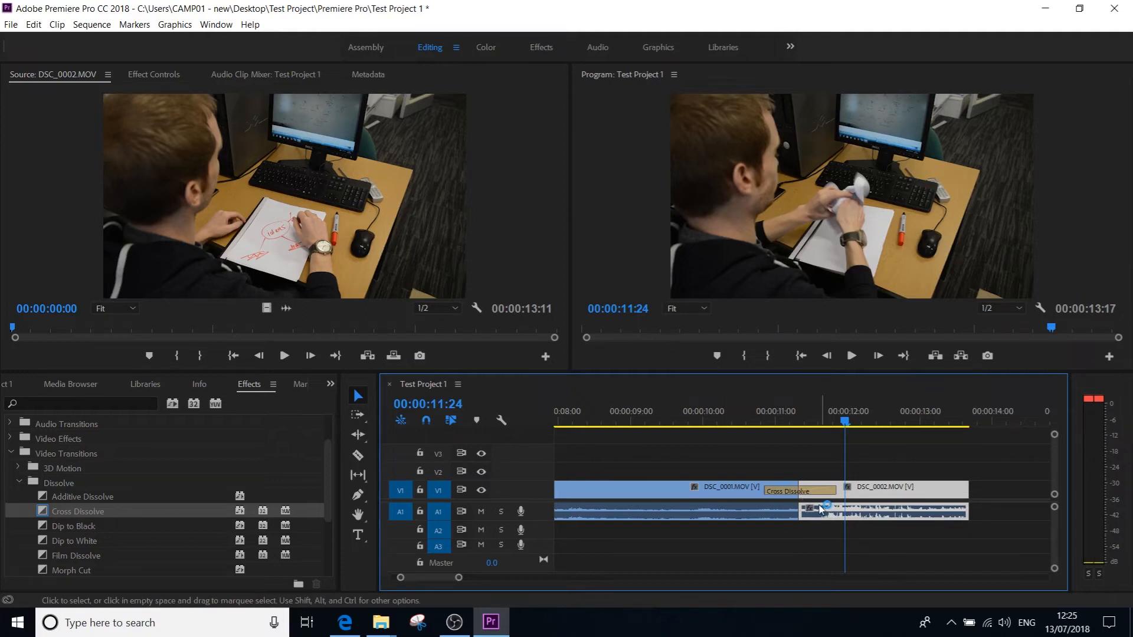
# - Return the playhead to 00:00:00:21 near the sequence start and show both clips in full on the timeline
pyautogui.scroll(-2, 86, 525)
pyautogui.scroll(5, 84, 534)
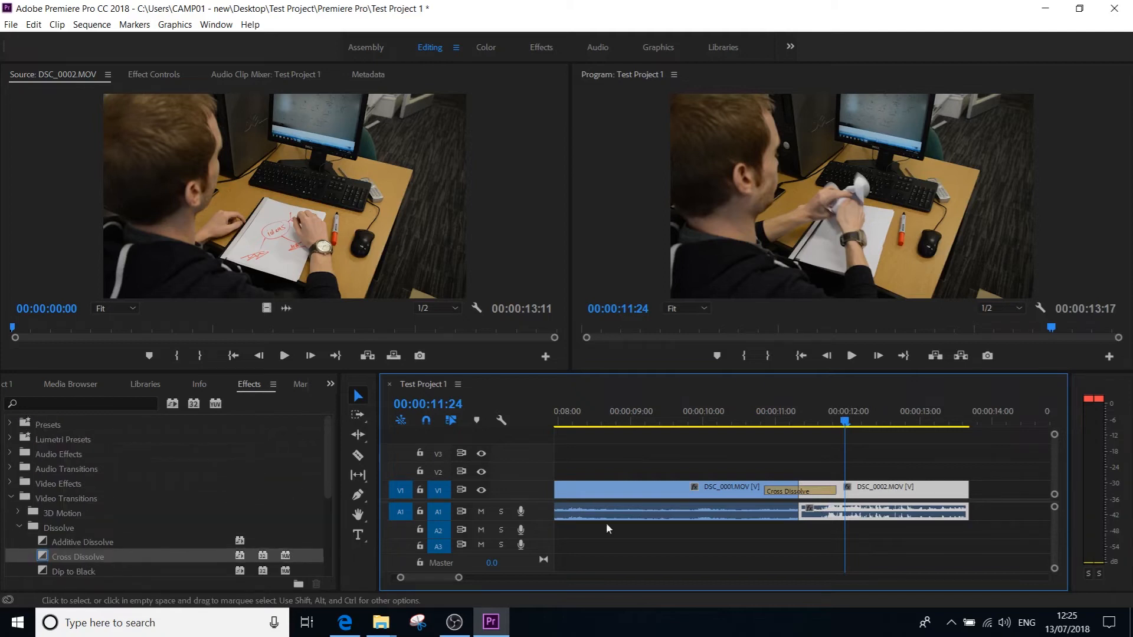
pyautogui.press('Home')
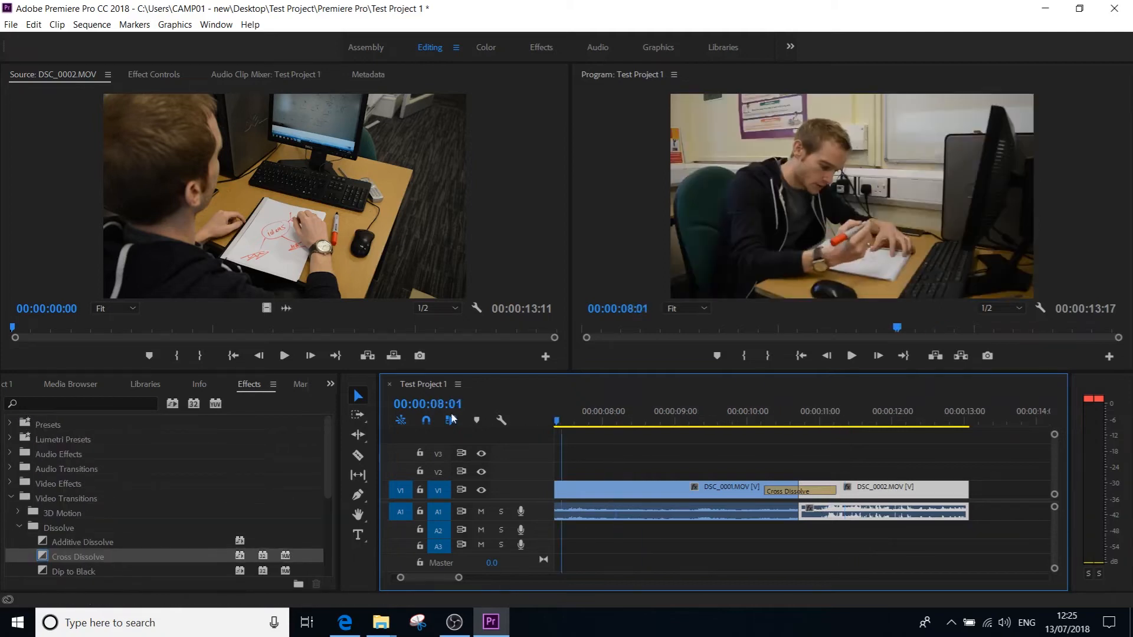
pyautogui.press('space')
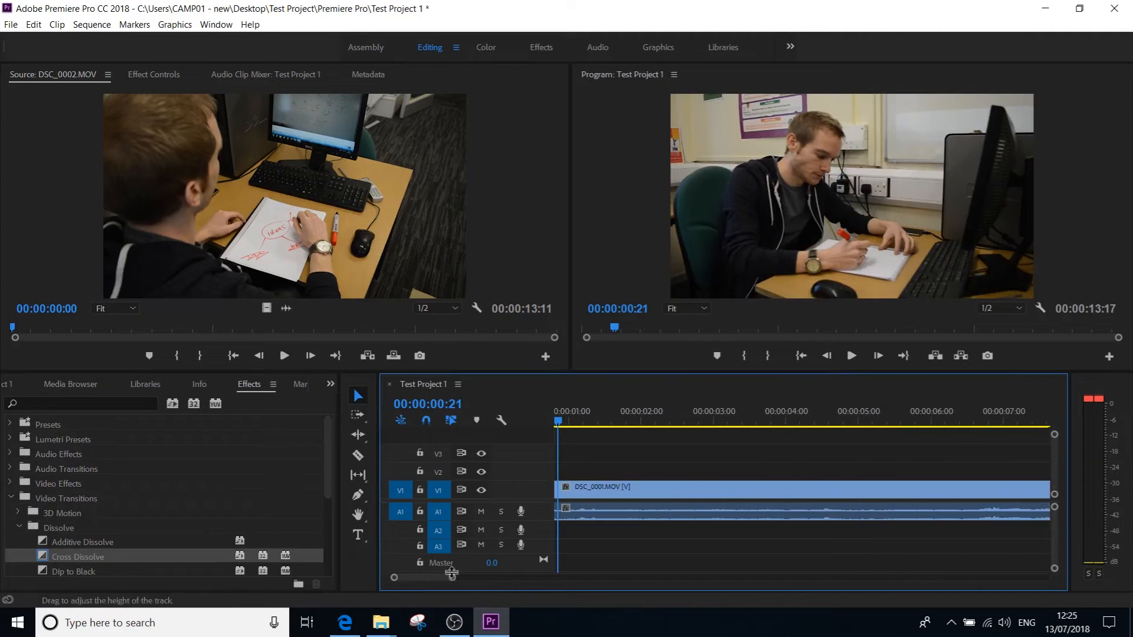
pyautogui.moveTo(452, 578); pyautogui.dragTo(560, 578)
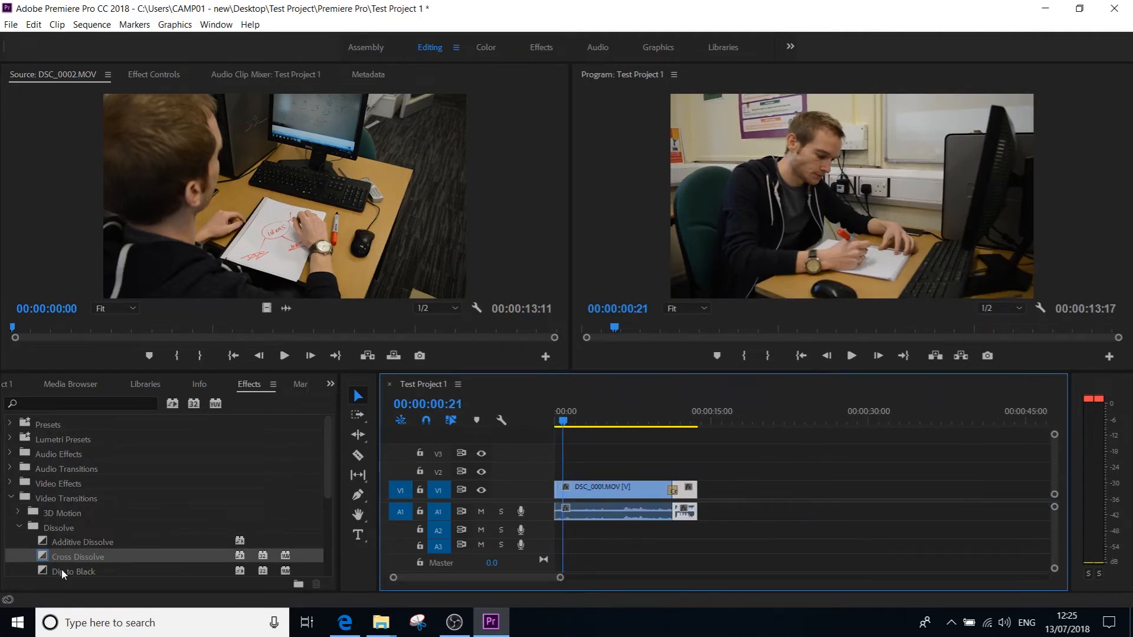
# - Collapse Video Transitions, expand Video Effects and look through its effect categories
pyautogui.click(11, 499)
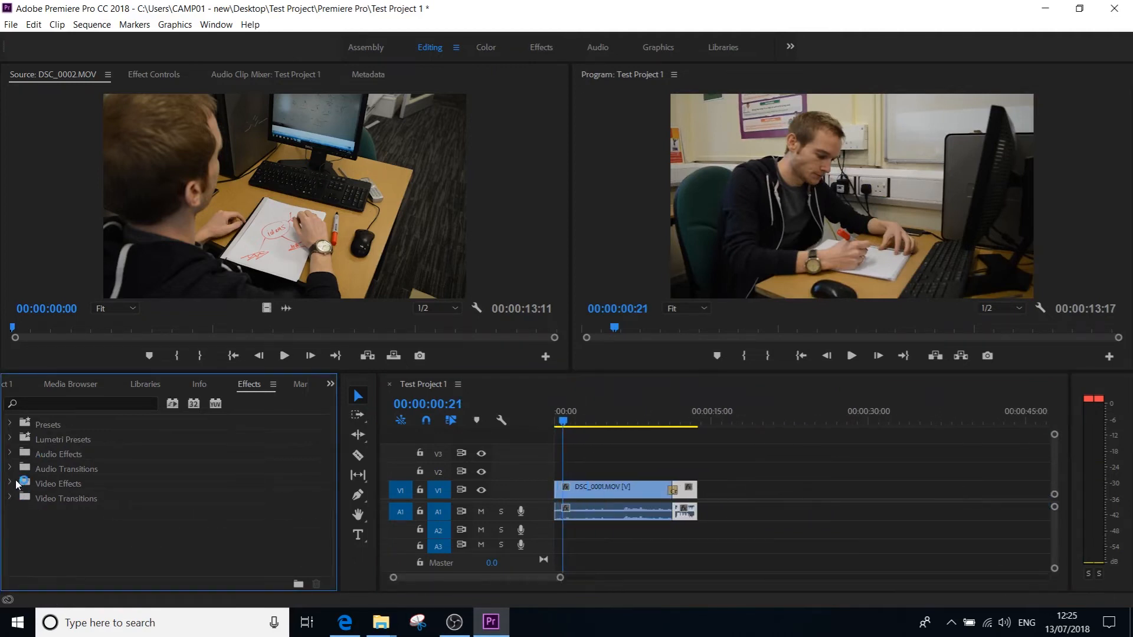
pyautogui.click(12, 483)
pyautogui.scroll(-1, 153, 486)
pyautogui.scroll(-3, 146, 487)
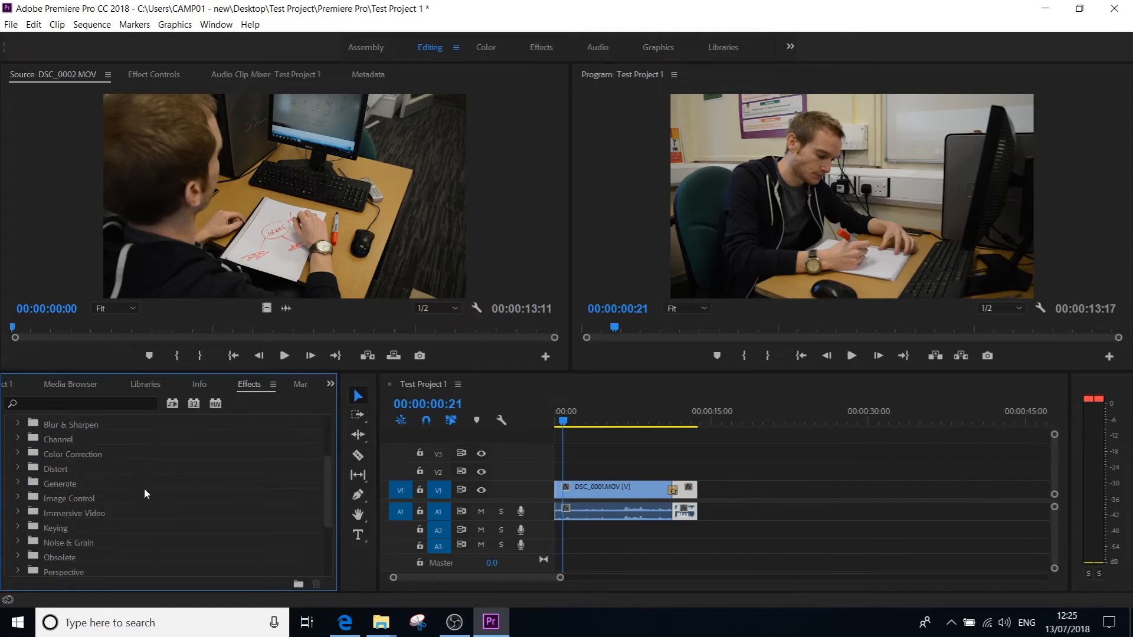
pyautogui.scroll(-2, 125, 531)
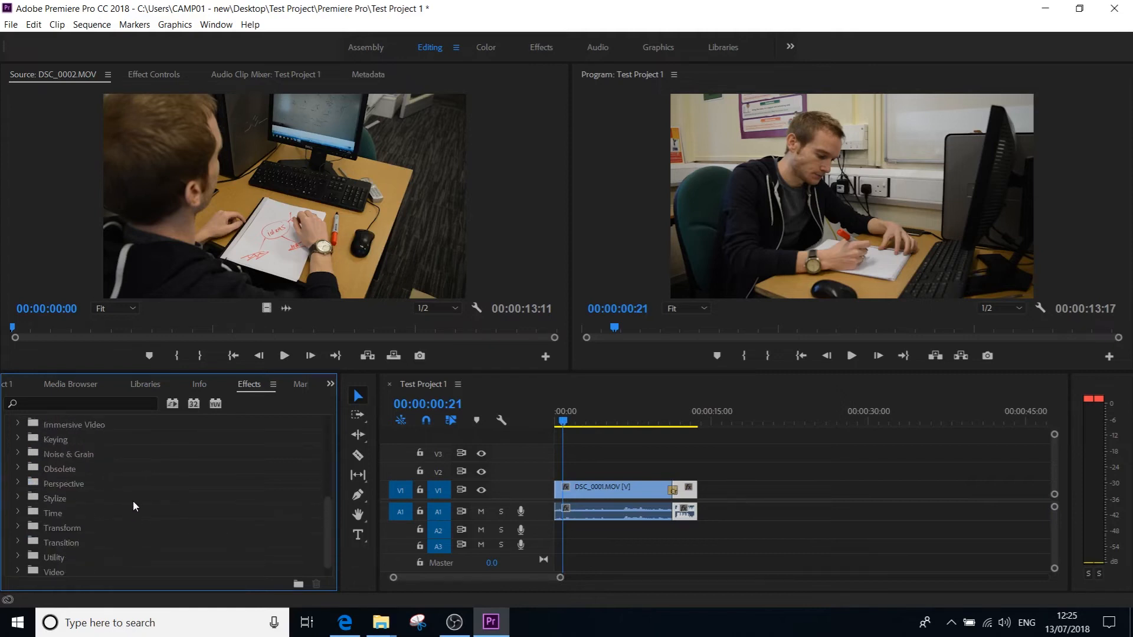
pyautogui.scroll(3, 96, 549)
pyautogui.scroll(2, 97, 537)
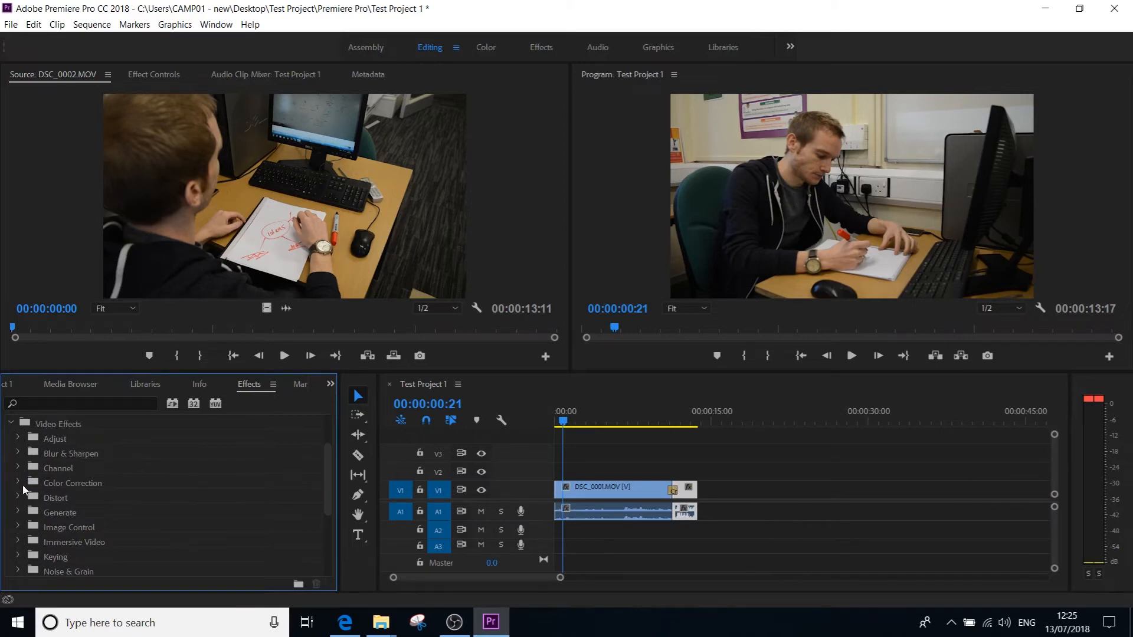
# - Apply the Lumetri Color effect from the Color Correction category to the DSC_0001.MOV clip in the sequence
pyautogui.click(19, 482)
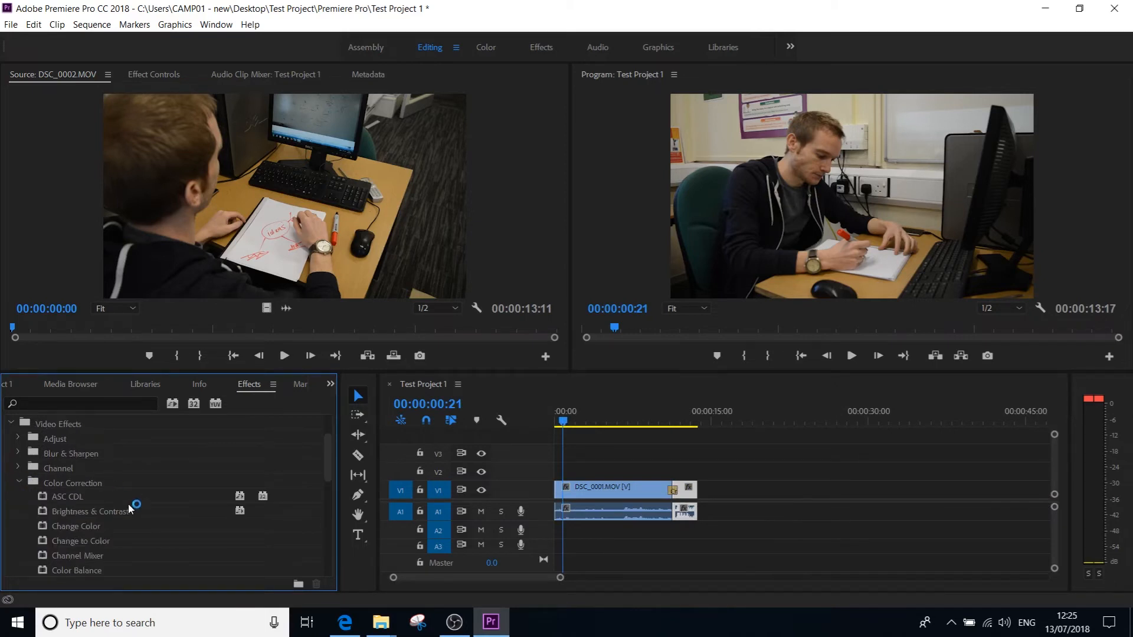
pyautogui.scroll(-2, 128, 504)
pyautogui.scroll(-2, 142, 467)
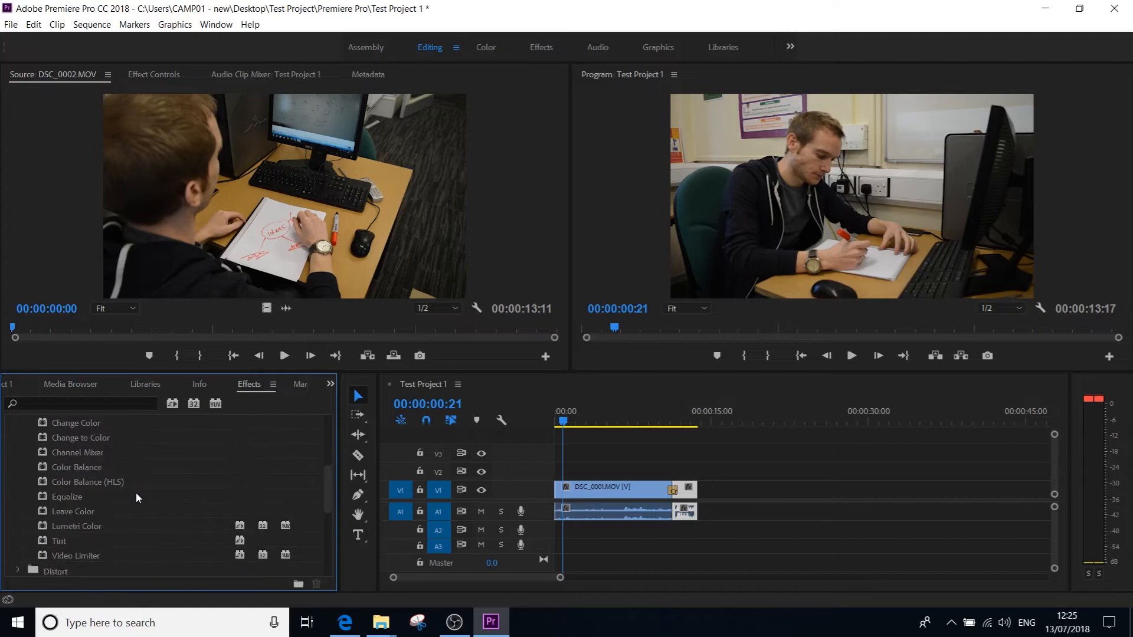
pyautogui.click(72, 528)
pyautogui.moveTo(71, 526); pyautogui.dragTo(595, 458)
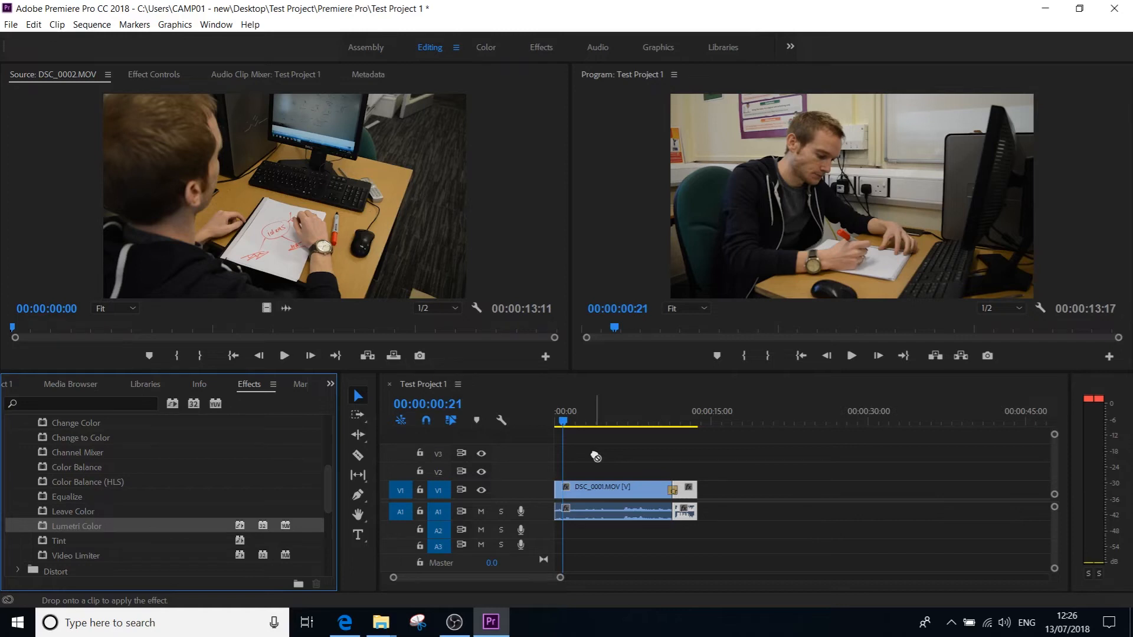
pyautogui.moveTo(596, 457); pyautogui.dragTo(598, 489)
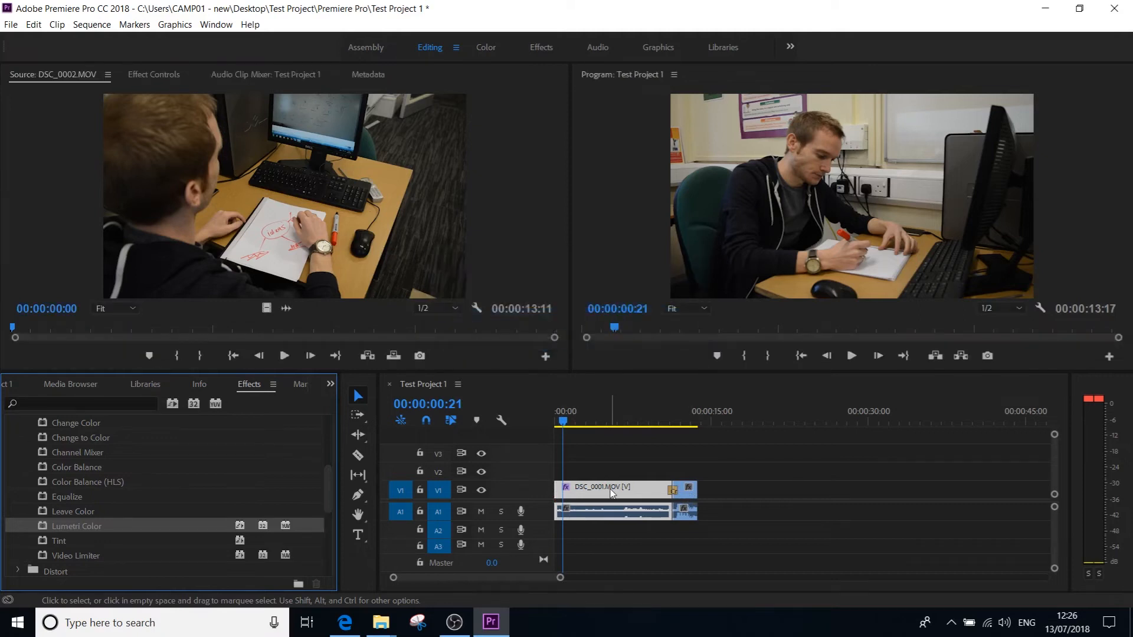
# - Set the playhead to 00:00:04:09 and open the effect settings of the DSC_0001.MOV clip
pyautogui.moveTo(596, 416); pyautogui.dragTo(653, 421)
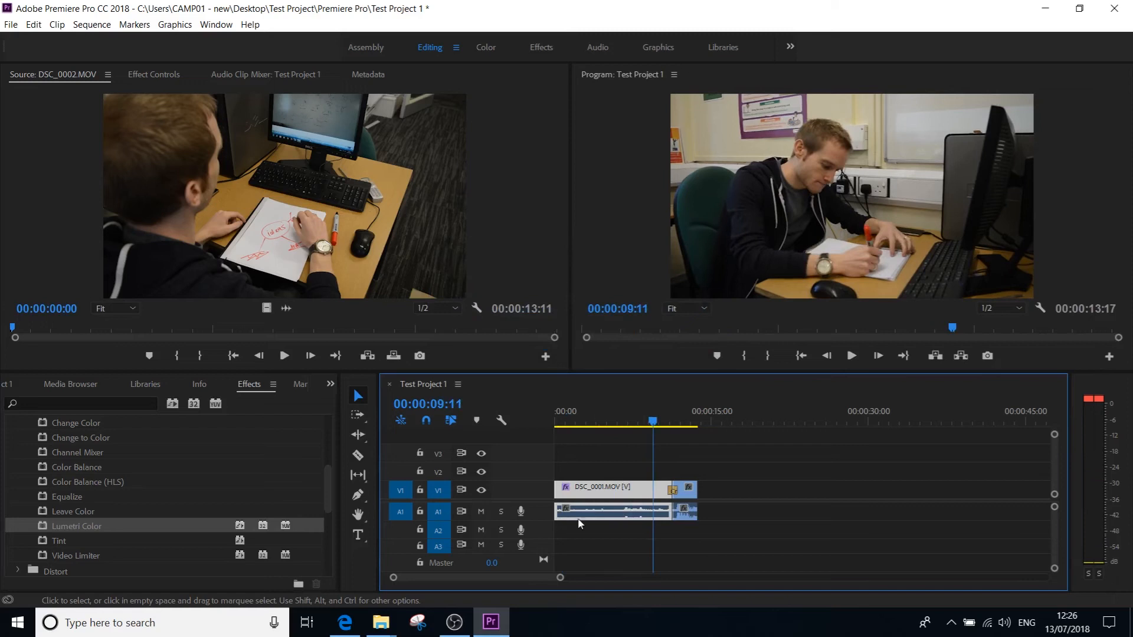
pyautogui.scroll(1, 124, 492)
pyautogui.scroll(1, 86, 419)
pyautogui.scroll(-3, 130, 472)
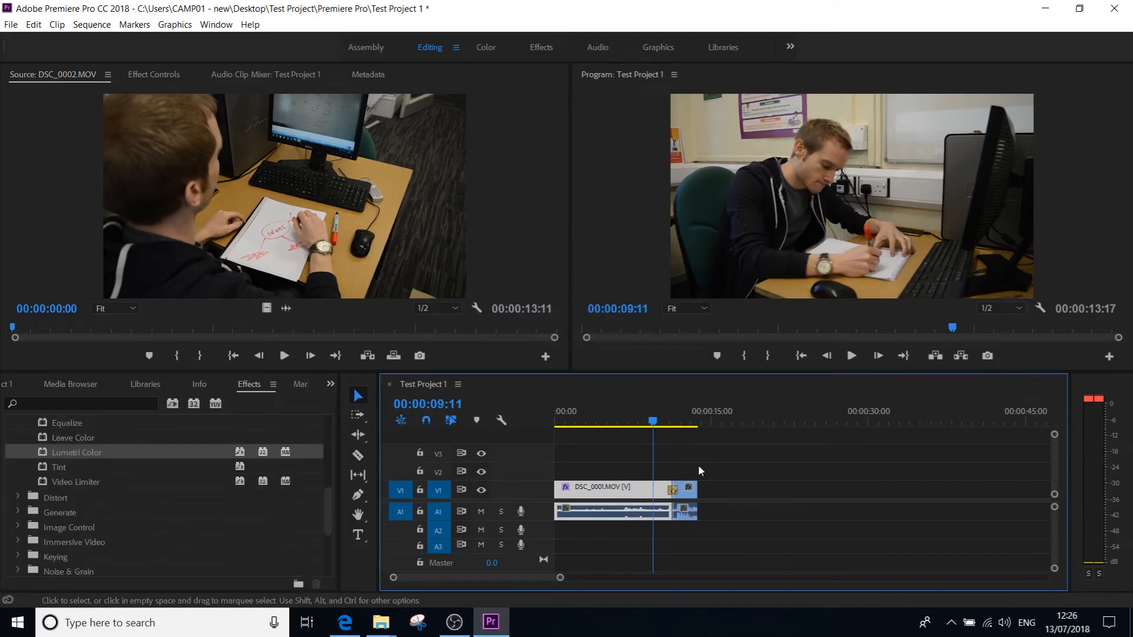
pyautogui.moveTo(636, 421); pyautogui.dragTo(599, 421)
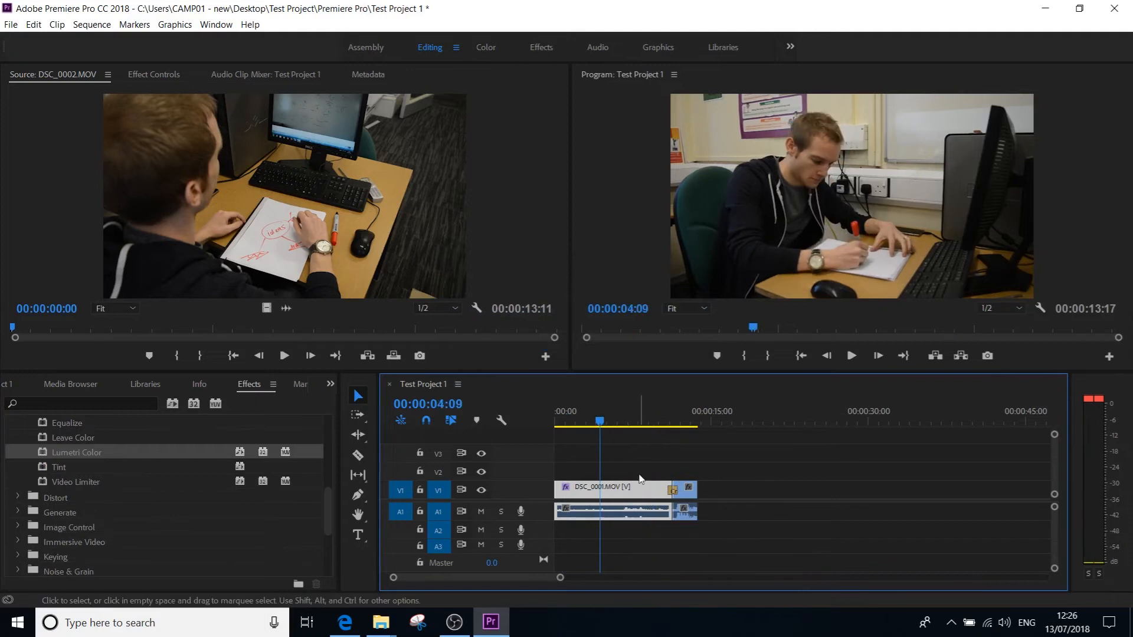
pyautogui.doubleClick(626, 489)
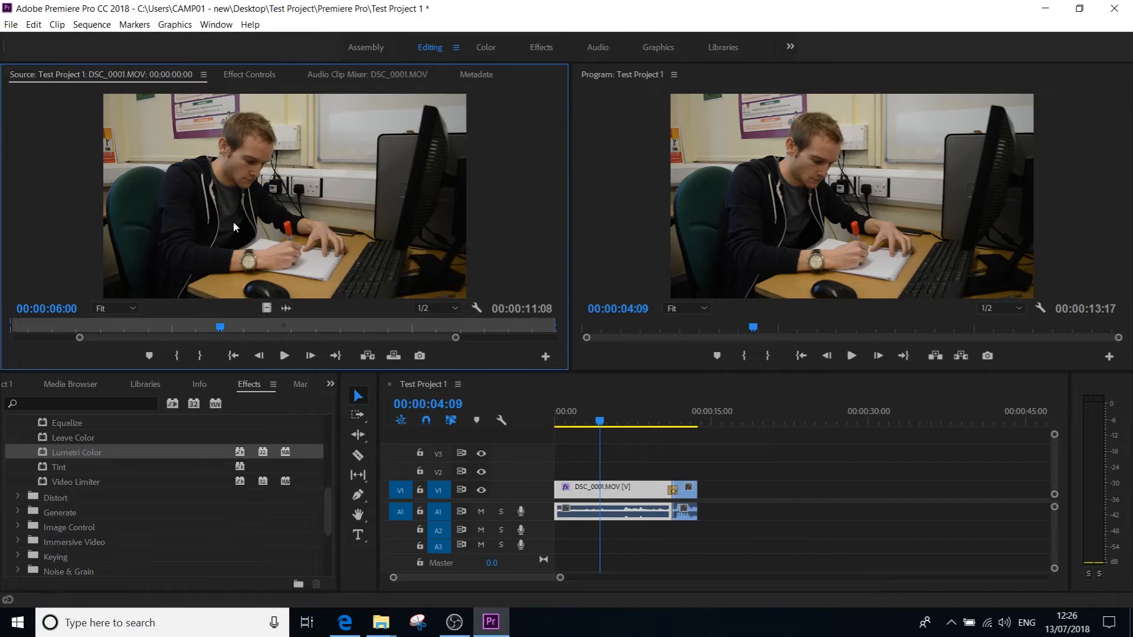
pyautogui.click(263, 77)
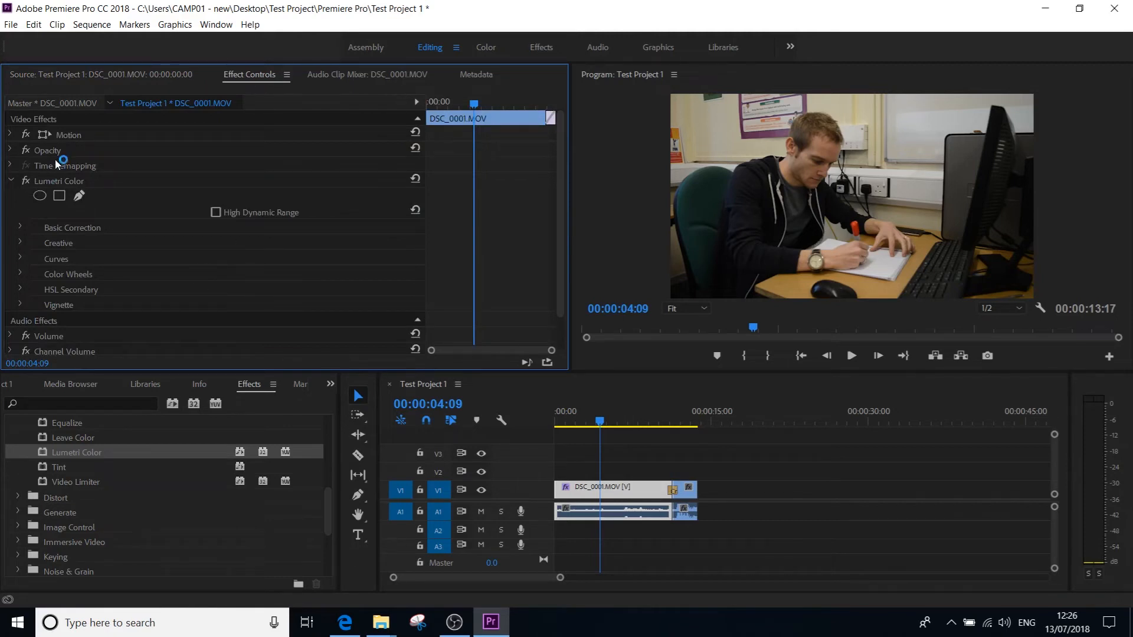
# - Select the clip's Lumetri Color effect and expand its HSL Secondary section to examine the color key settings
pyautogui.click(75, 134)
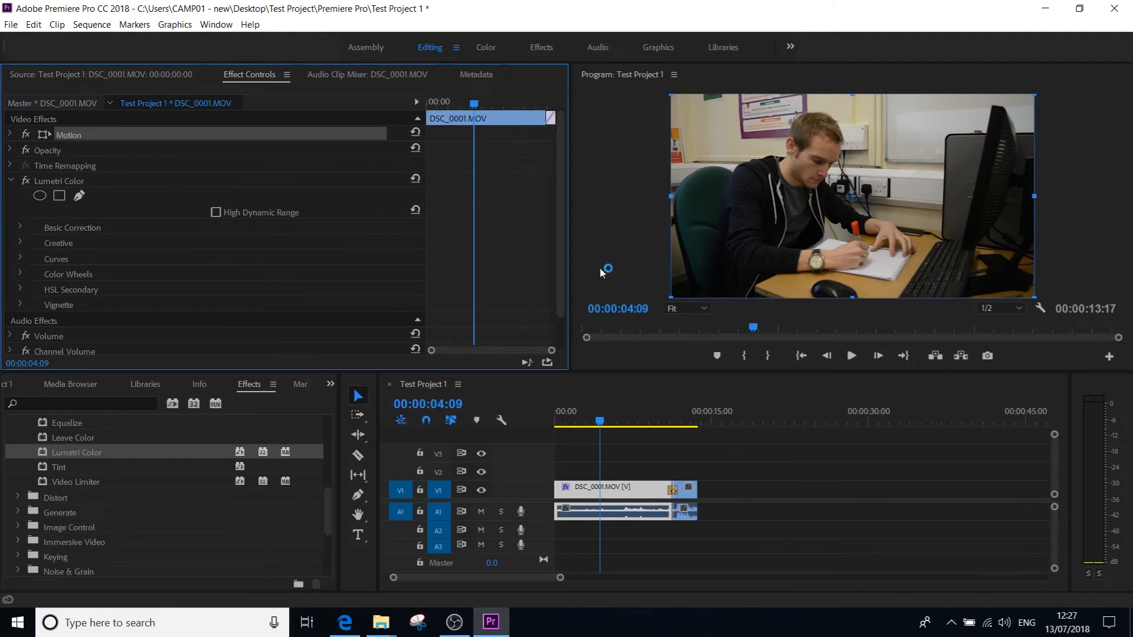
pyautogui.click(52, 181)
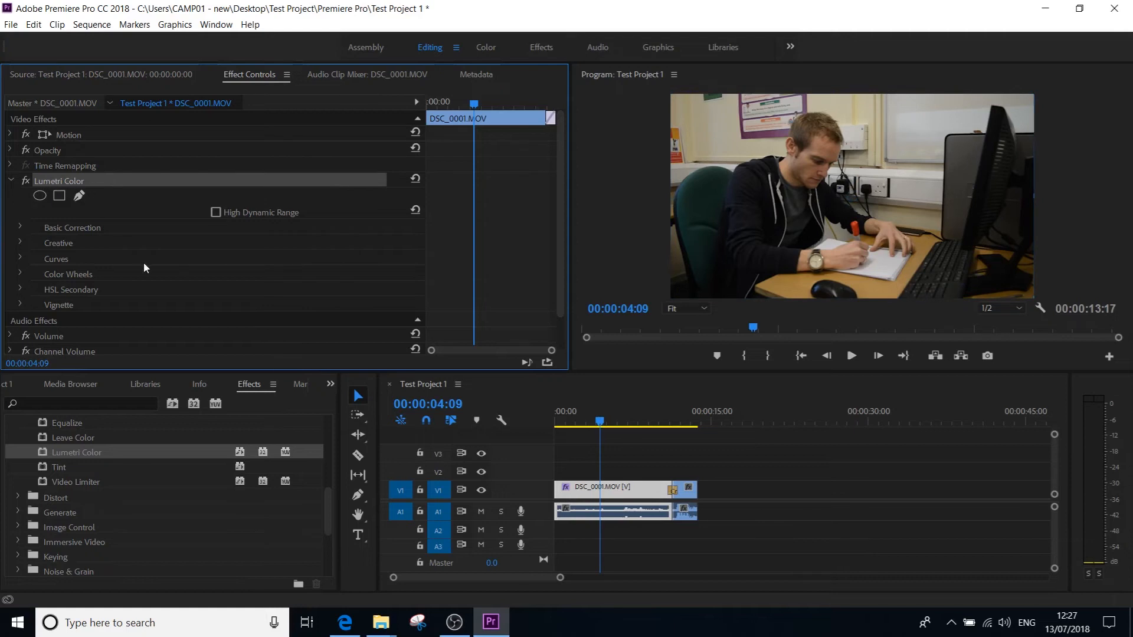
pyautogui.scroll(-1, 143, 268)
pyautogui.scroll(-1, 211, 272)
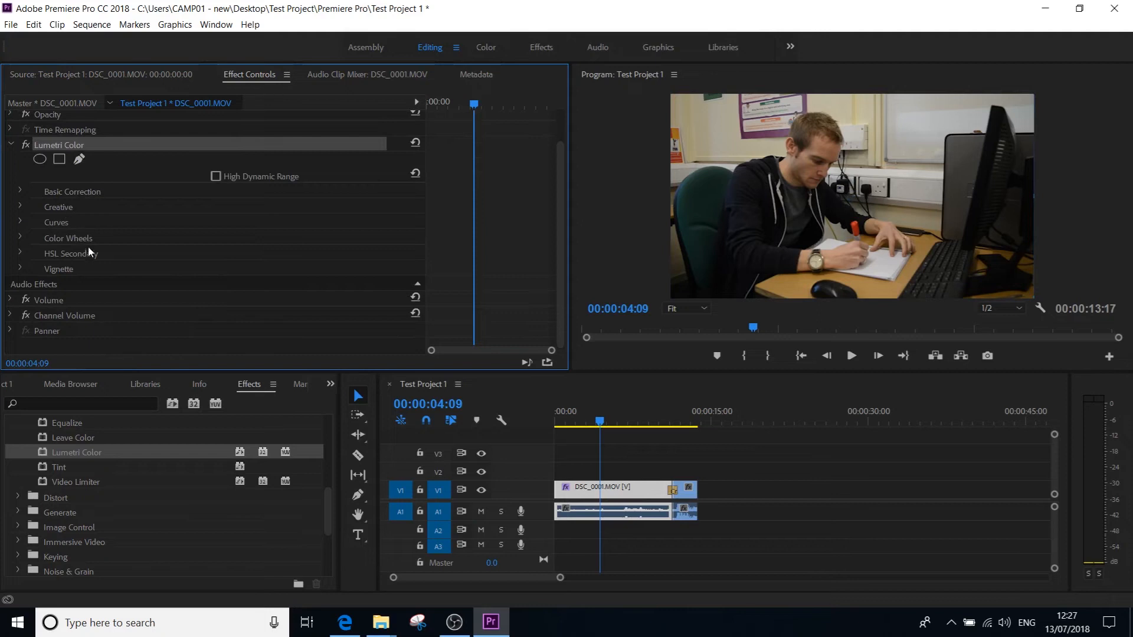
pyautogui.click(19, 251)
pyautogui.click(19, 251)
pyautogui.scroll(-3, 118, 292)
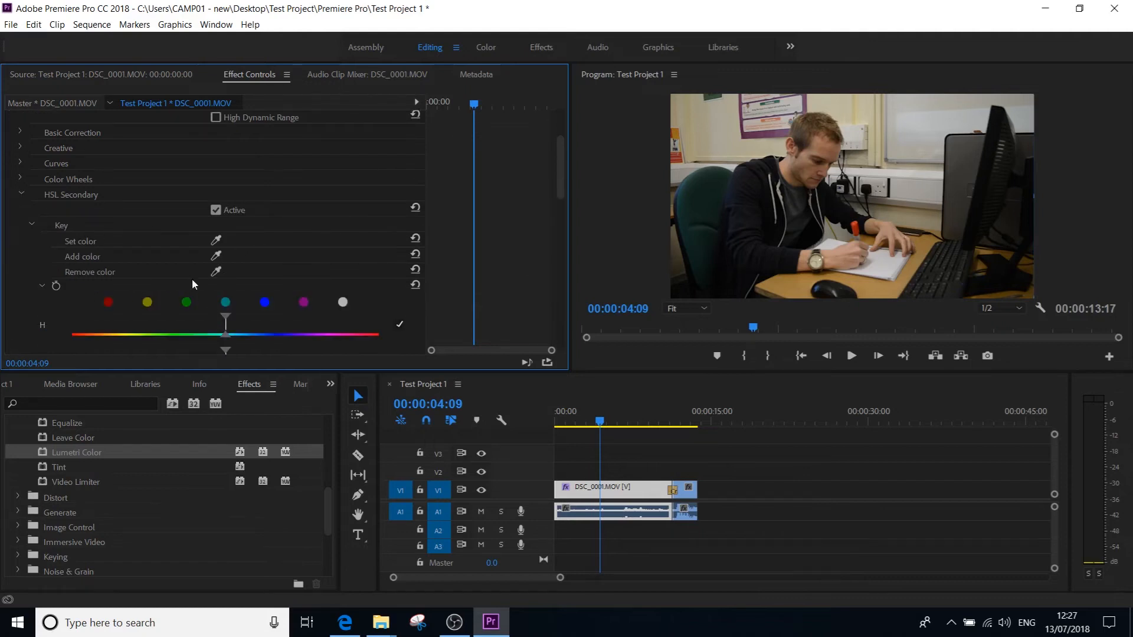
# - Collapse the HSL Secondary section and expand Basic Correction to examine its white balance and tone settings
pyautogui.scroll(-5, 242, 284)
pyautogui.scroll(2, 260, 278)
pyautogui.scroll(6, 260, 278)
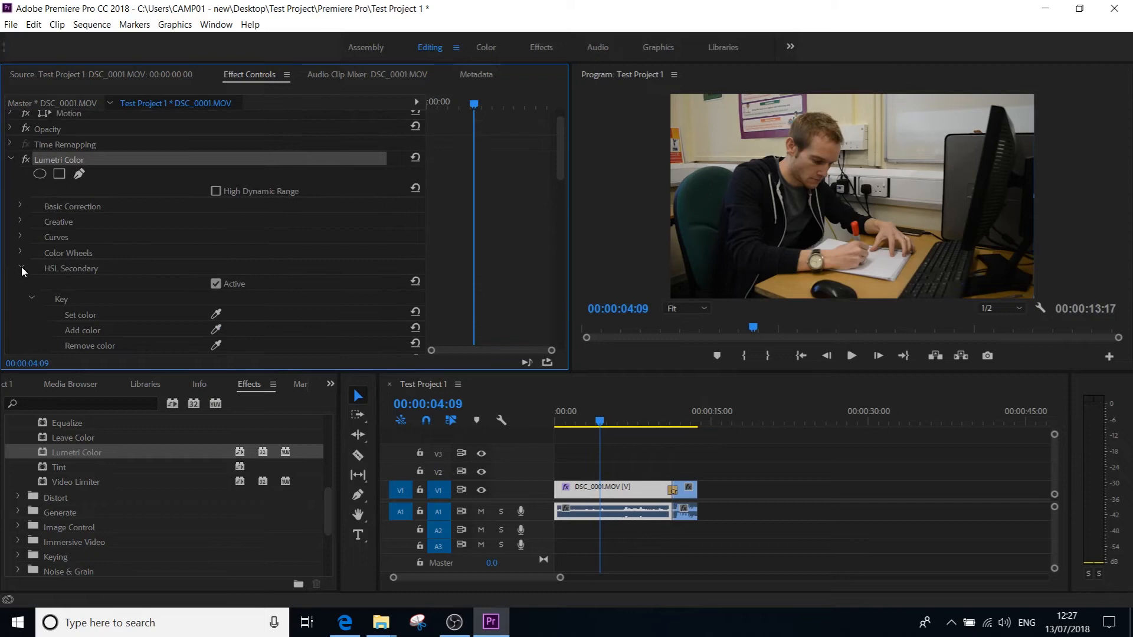
pyautogui.click(22, 269)
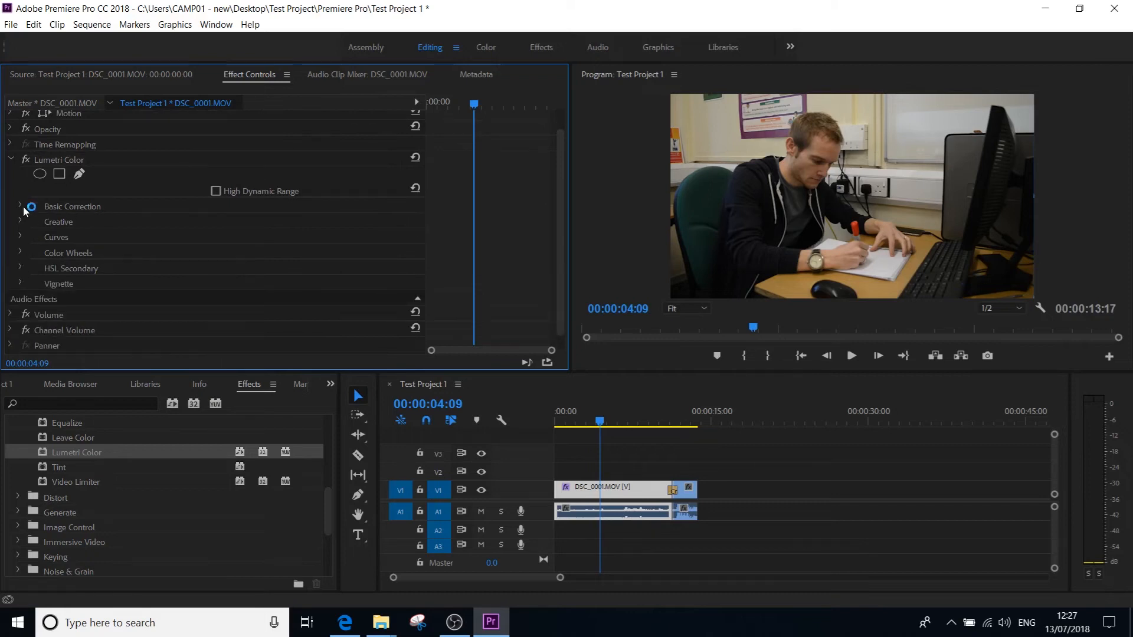
pyautogui.click(20, 207)
pyautogui.scroll(-3, 143, 230)
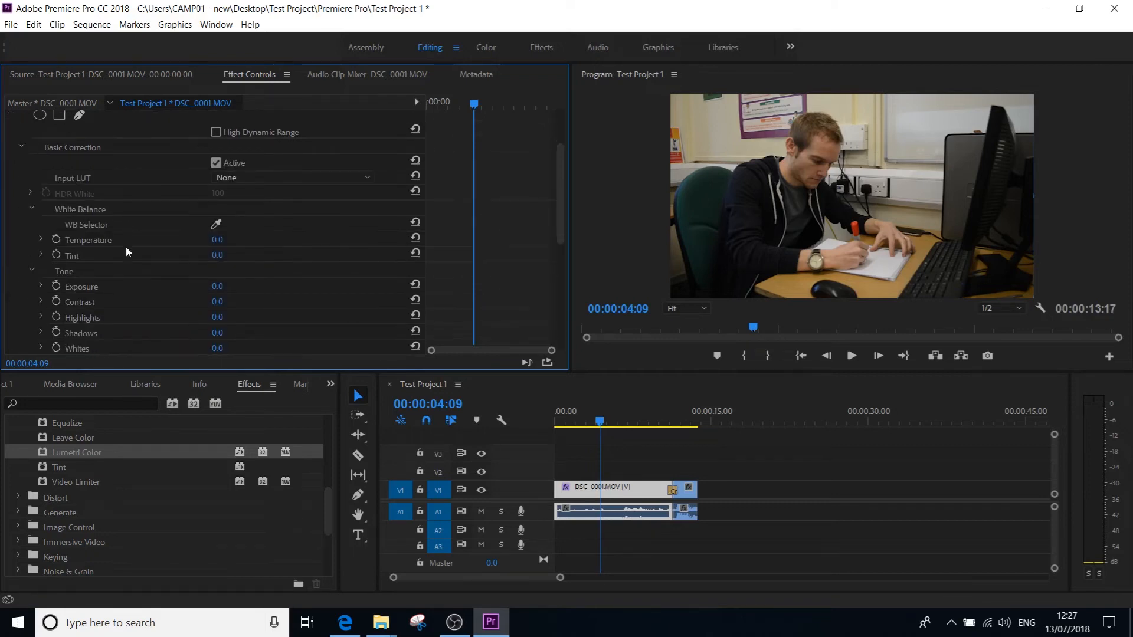
pyautogui.scroll(-4, 147, 288)
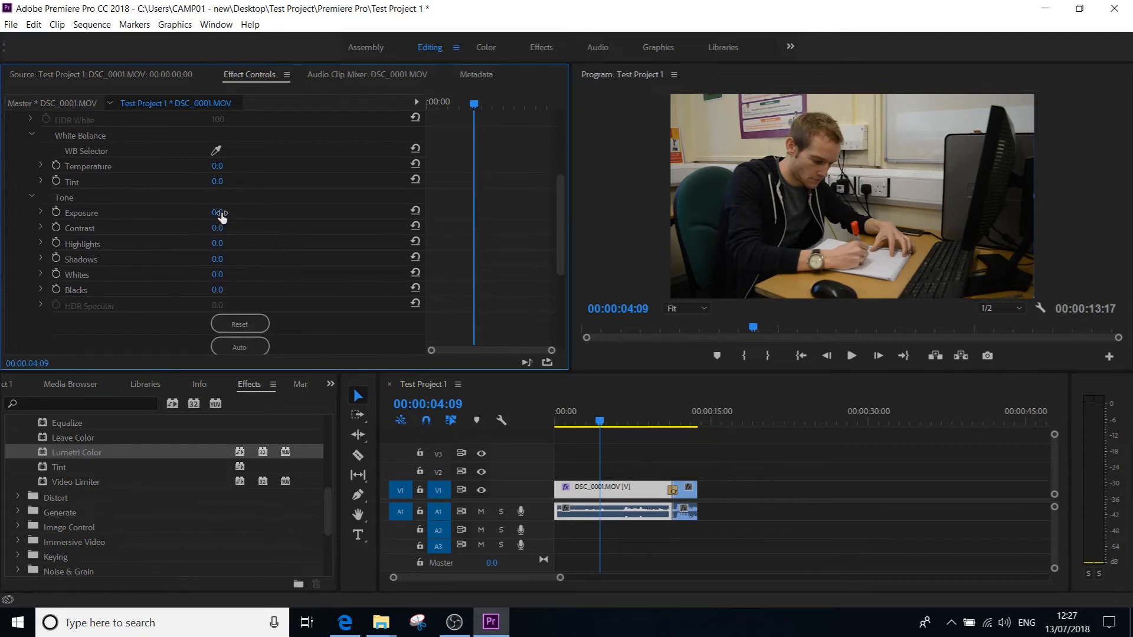
# - Try an Exposure of 5.8 in Basic Correction on the clip and return it to 0
pyautogui.moveTo(218, 213); pyautogui.dragTo(265, 212)
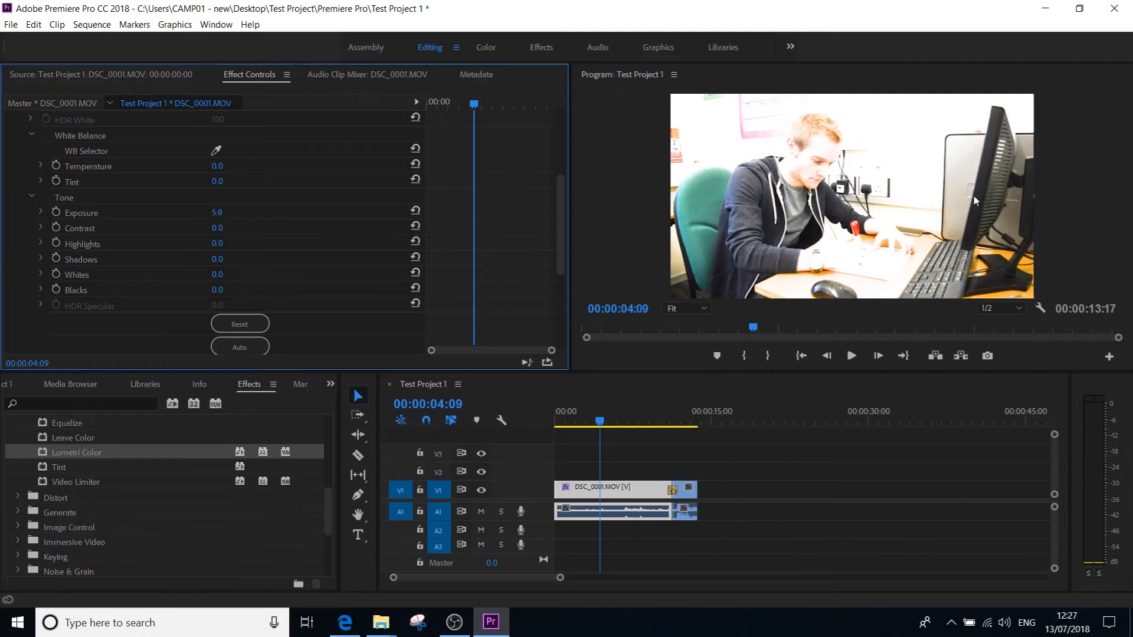
pyautogui.click(215, 213)
pyautogui.click(261, 222)
pyautogui.moveTo(226, 215)
pyautogui.mouseDown()
pyautogui.moveTo(205, 218)
pyautogui.moveTo(228, 214)
pyautogui.mouseUp()
pyautogui.click(218, 216)
pyautogui.write('0')
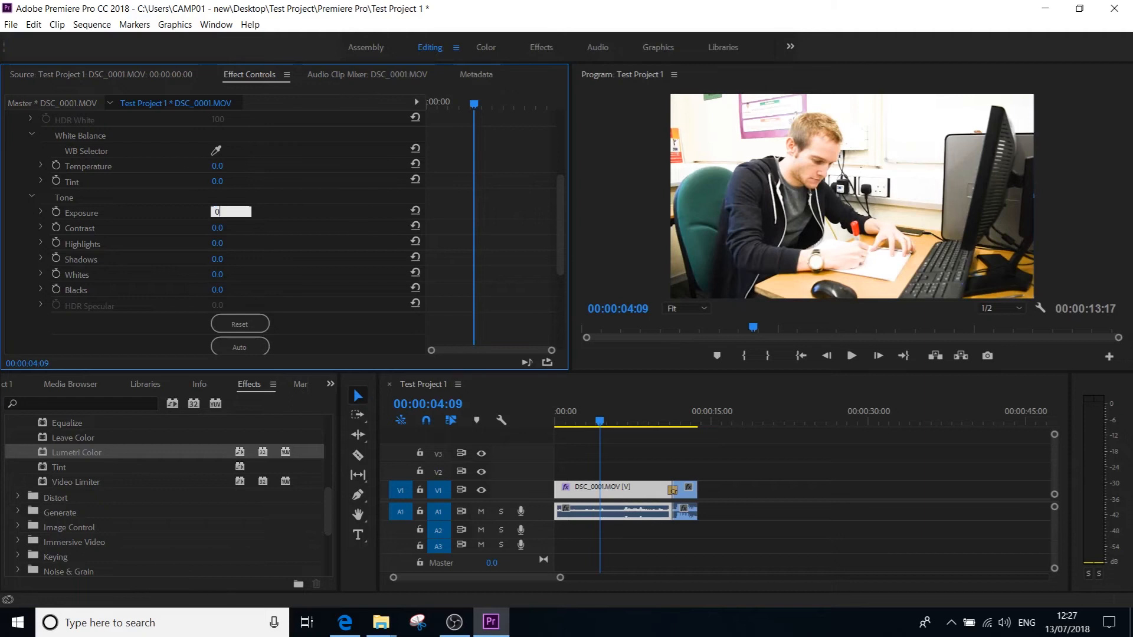
pyautogui.press('Return')
# - Try Saturation values of 0 and 159 in Basic Correction, and set it back to 0 for a black-and-white picture
pyautogui.scroll(-3, 122, 240)
pyautogui.moveTo(221, 300); pyautogui.dragTo(116, 307)
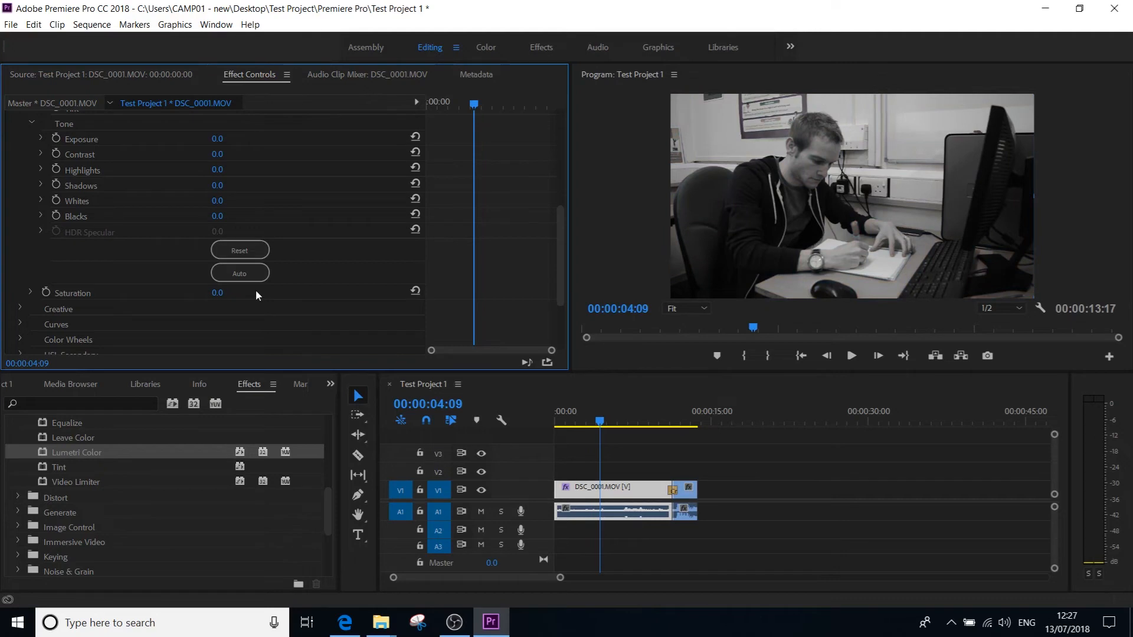
pyautogui.moveTo(221, 299); pyautogui.dragTo(346, 300)
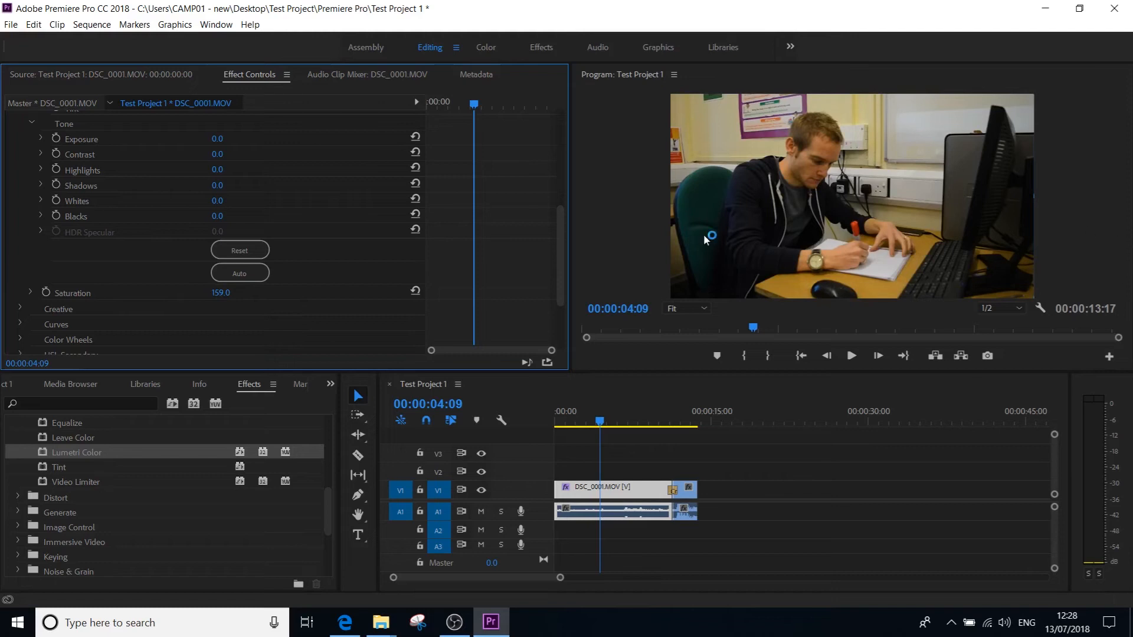
pyautogui.click(217, 295)
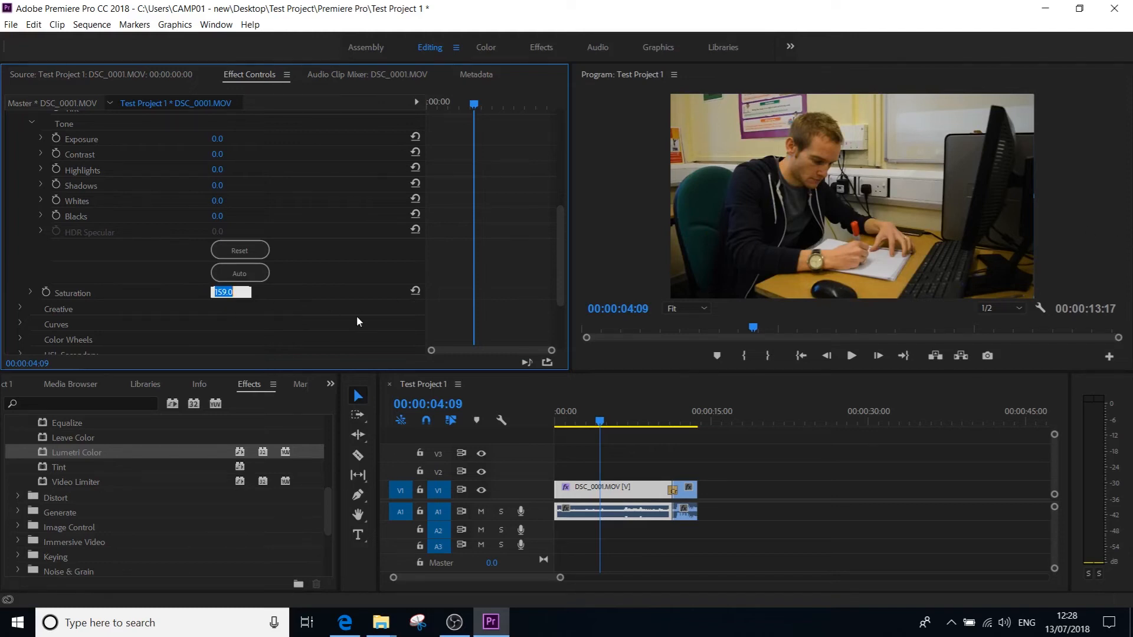
pyautogui.write('0')
pyautogui.press('Return')
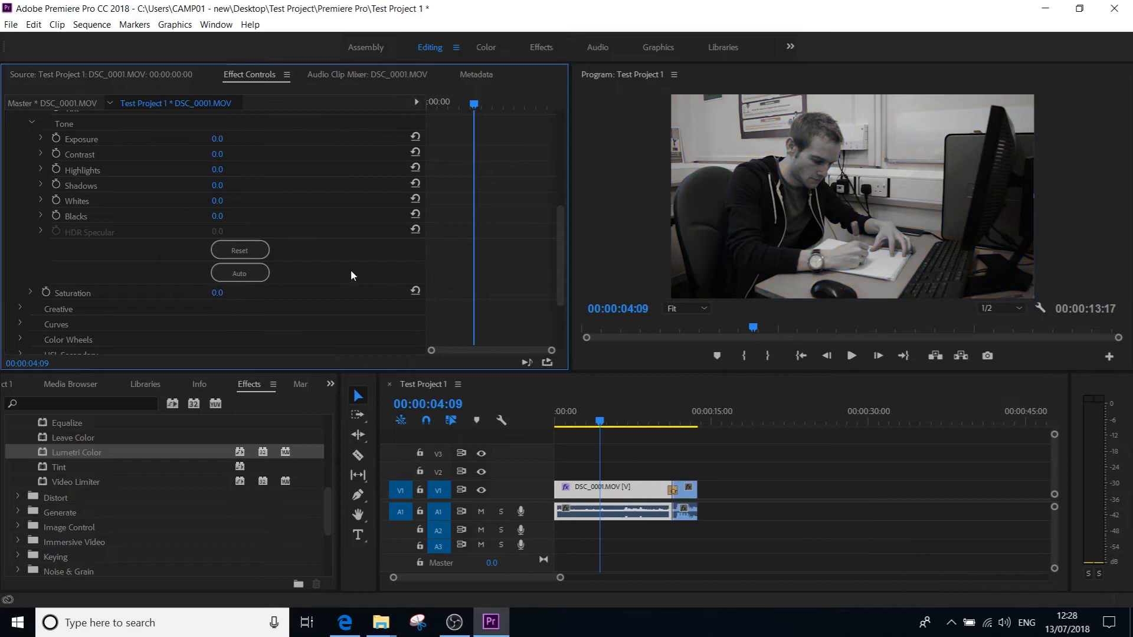
# - Switch the clip's Lumetri Color effect off and on again to compare the picture with and without it
pyautogui.scroll(-3, 353, 277)
pyautogui.scroll(10, 80, 278)
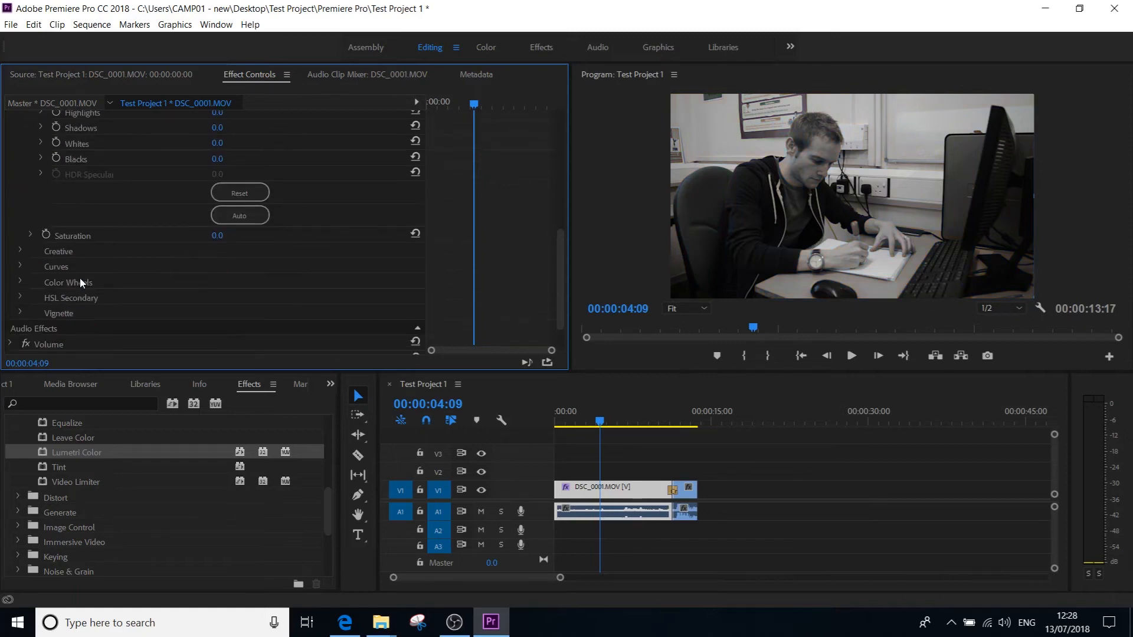
pyautogui.scroll(-2, 137, 320)
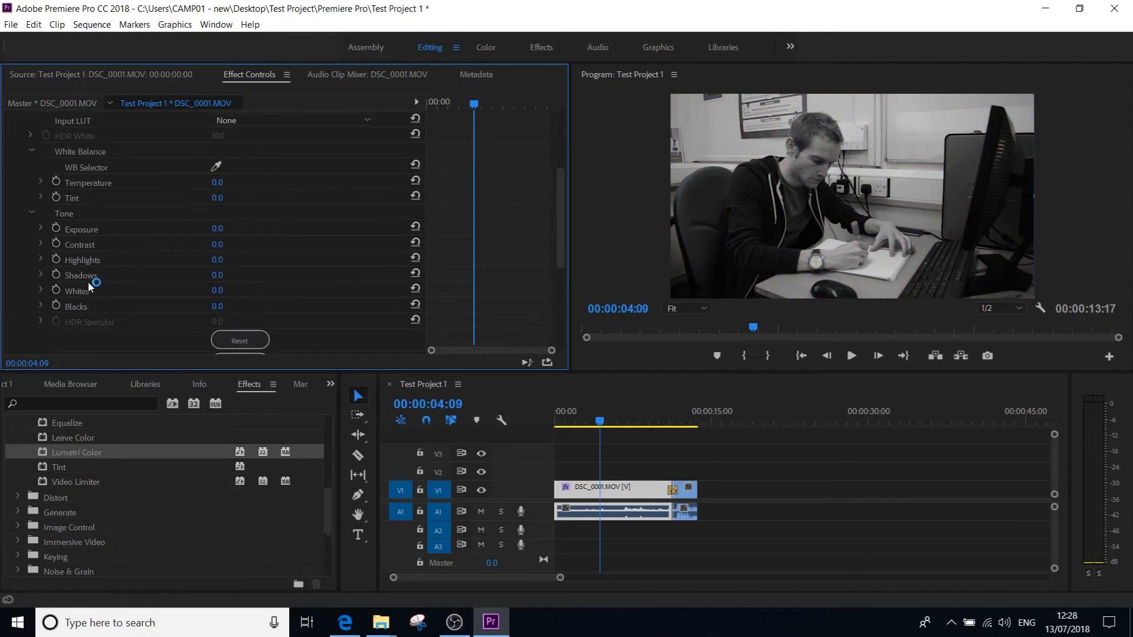
pyautogui.scroll(2, 122, 282)
pyautogui.scroll(2, 211, 307)
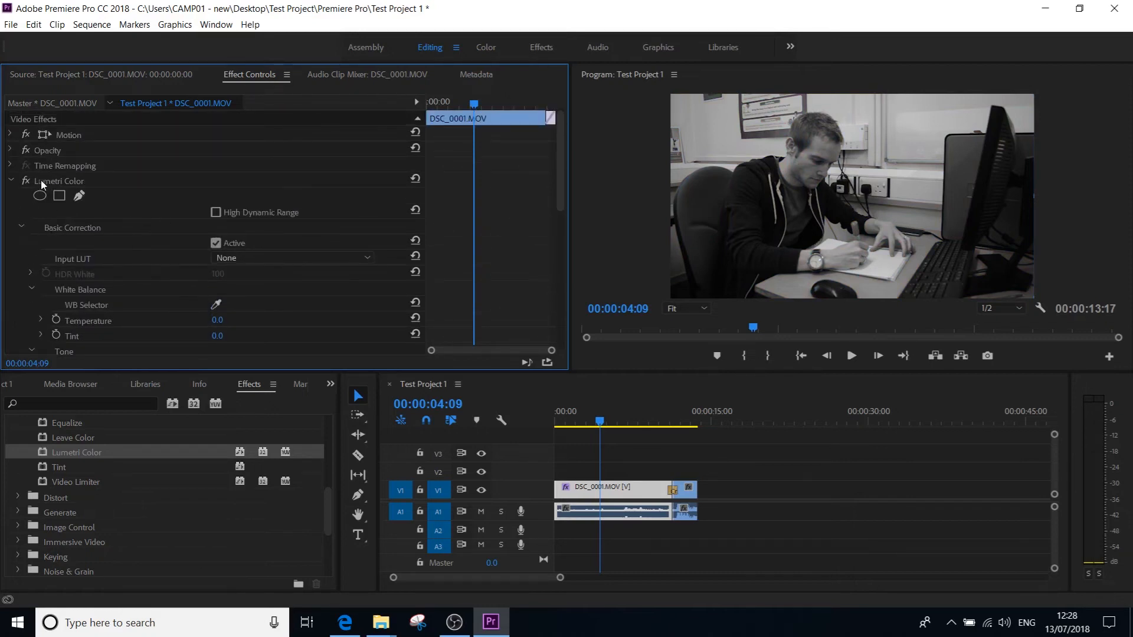
pyautogui.click(58, 179)
pyautogui.scroll(-8, 219, 316)
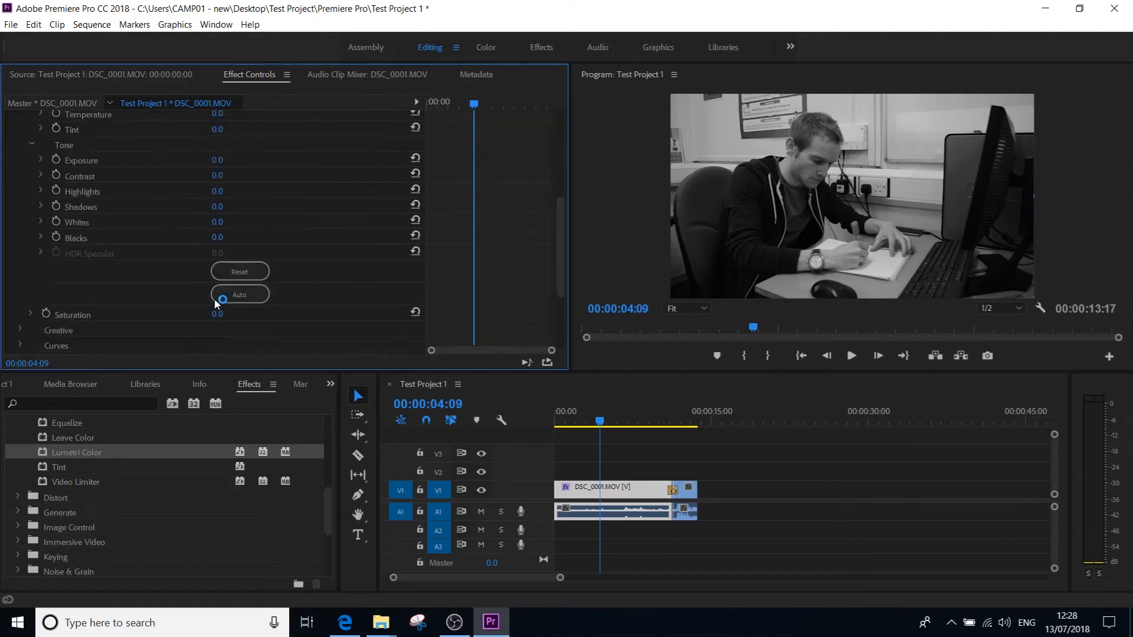
pyautogui.scroll(2, 334, 246)
pyautogui.scroll(5, 208, 225)
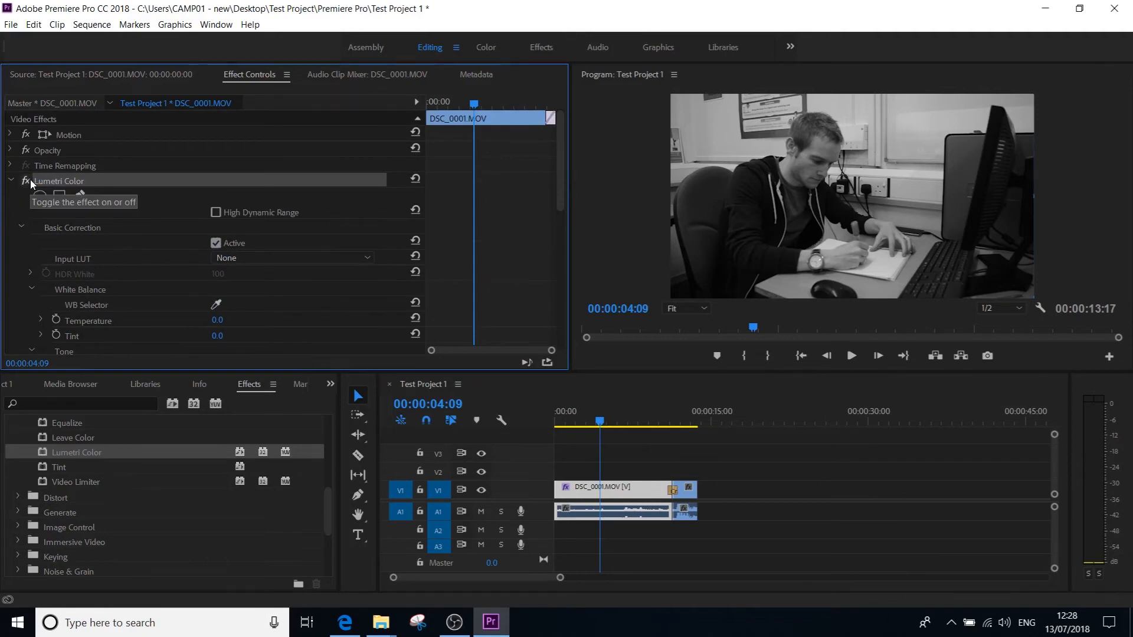
pyautogui.click(27, 180)
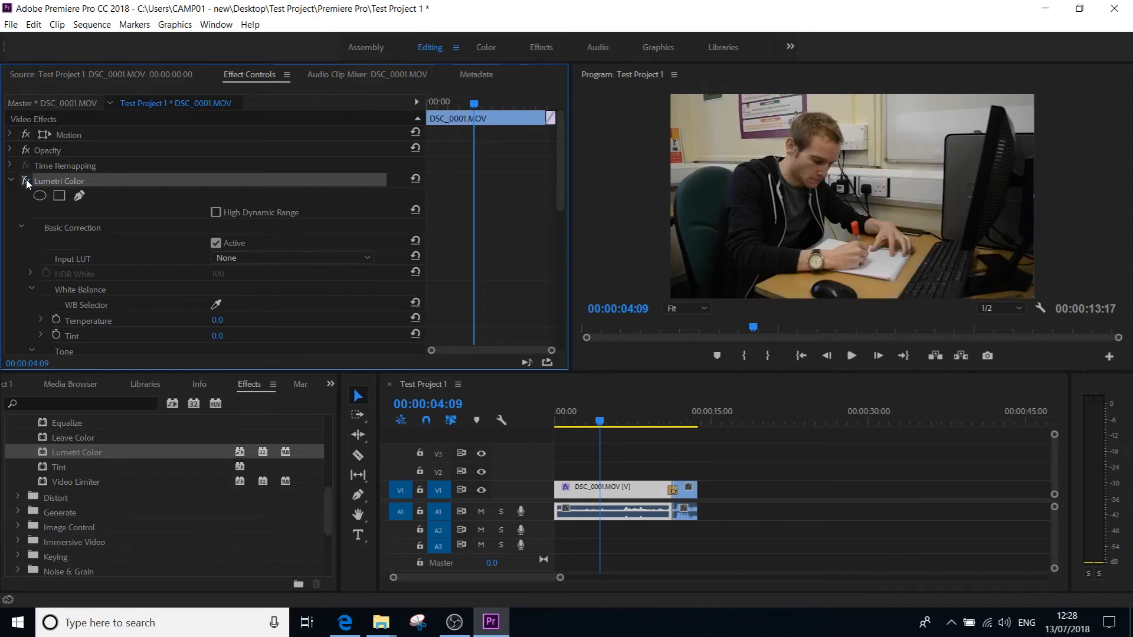
pyautogui.click(26, 179)
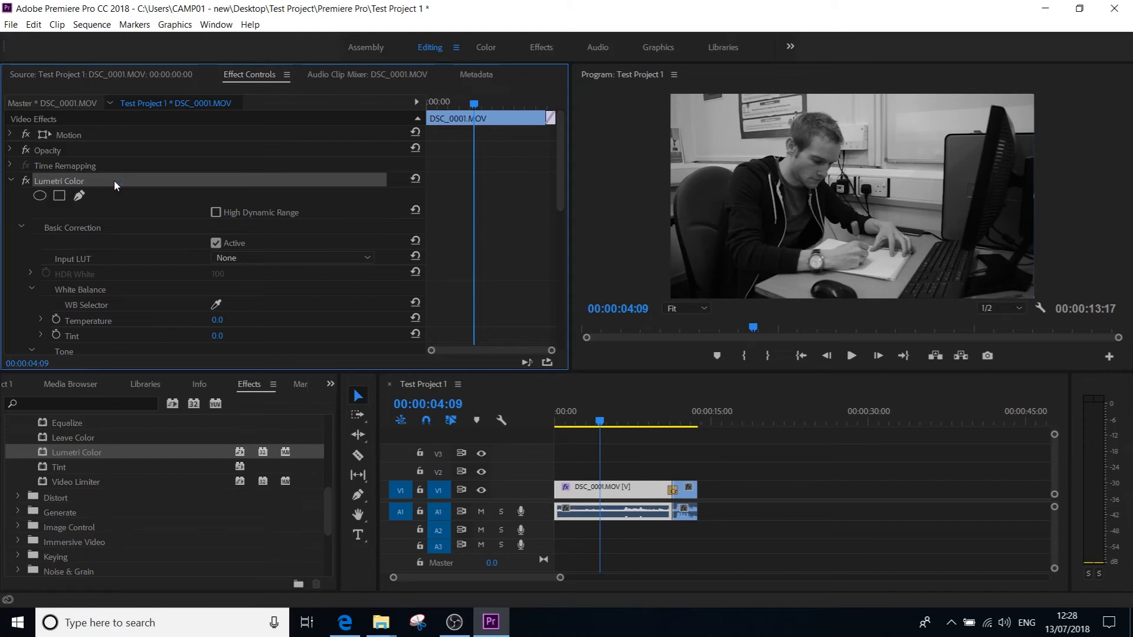
# - Delete the Lumetri Color effect from the DSC_0001.MOV clip and return the playhead to 00:00:00:00
pyautogui.press('Delete')
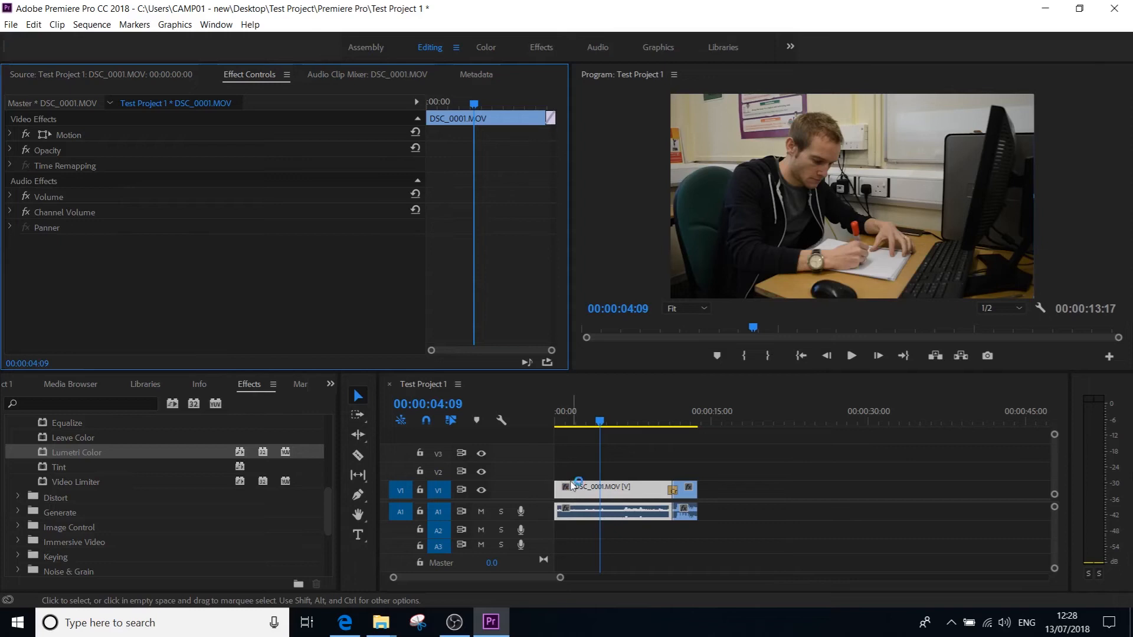
pyautogui.moveTo(626, 417); pyautogui.dragTo(534, 431)
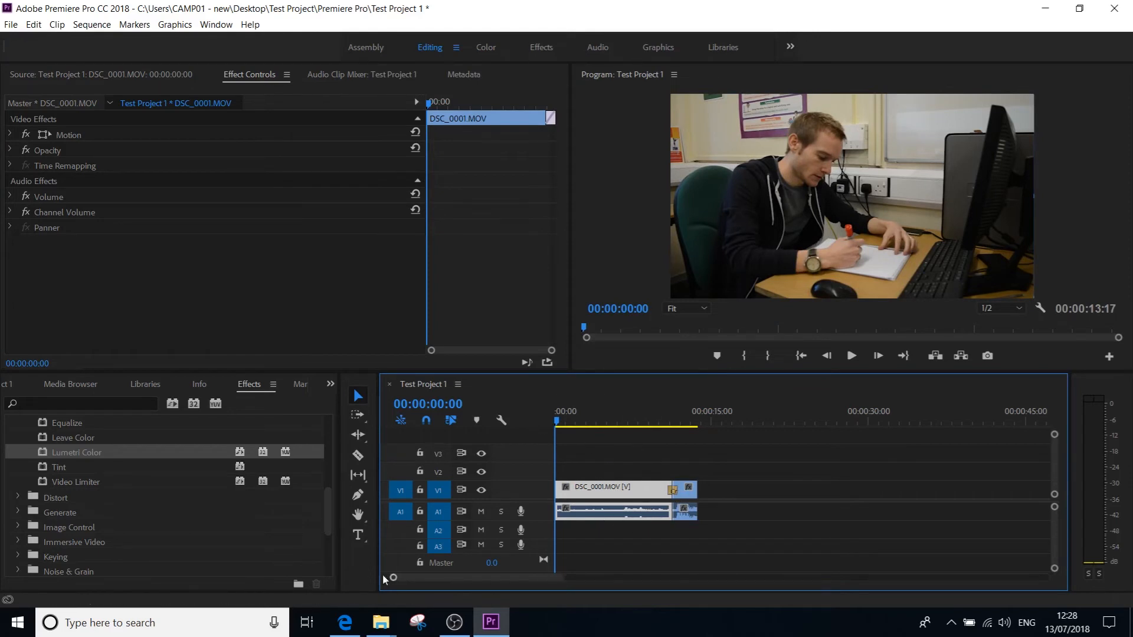
# - Show the project contents and add a new text layer above the footage at the start of the sequence
pyautogui.scroll(2, 177, 488)
pyautogui.scroll(8, 179, 484)
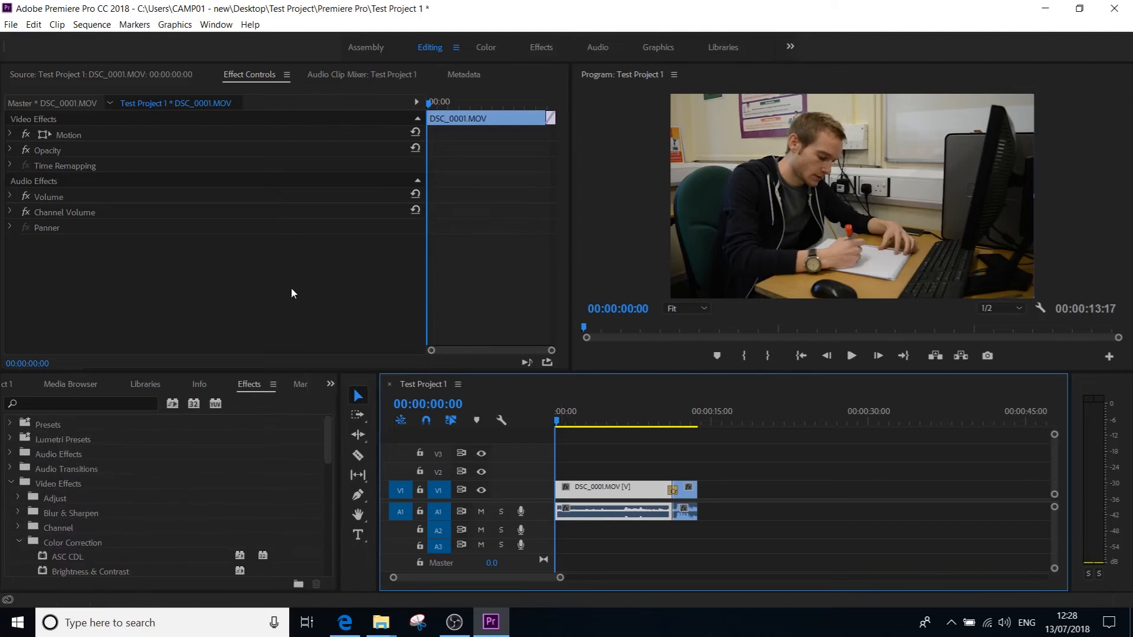
pyautogui.click(9, 385)
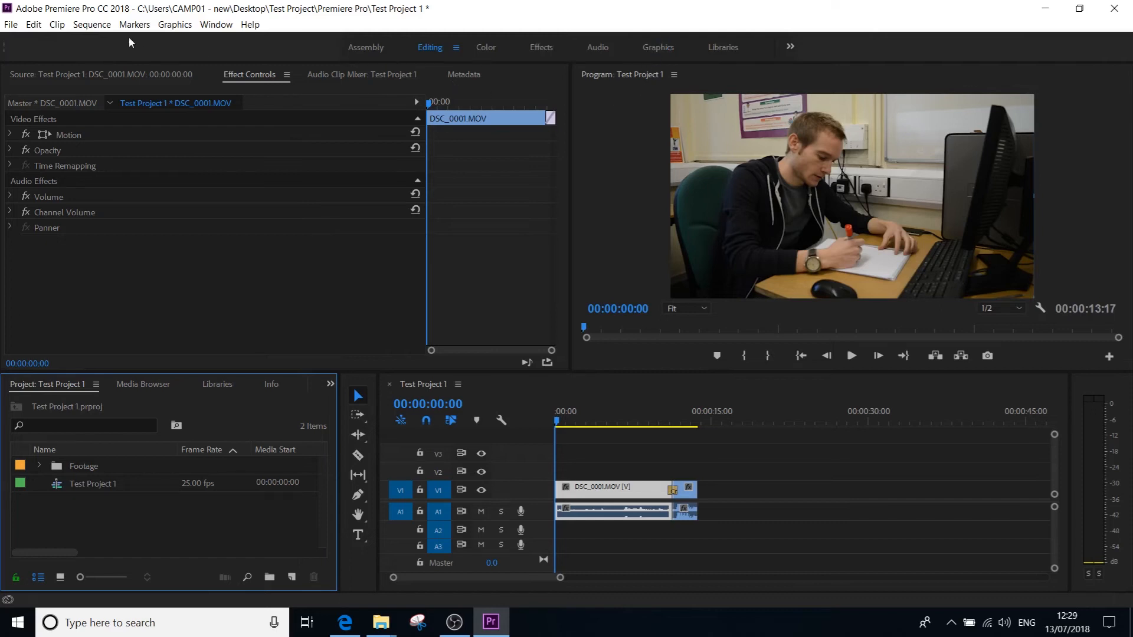
pyautogui.click(183, 26)
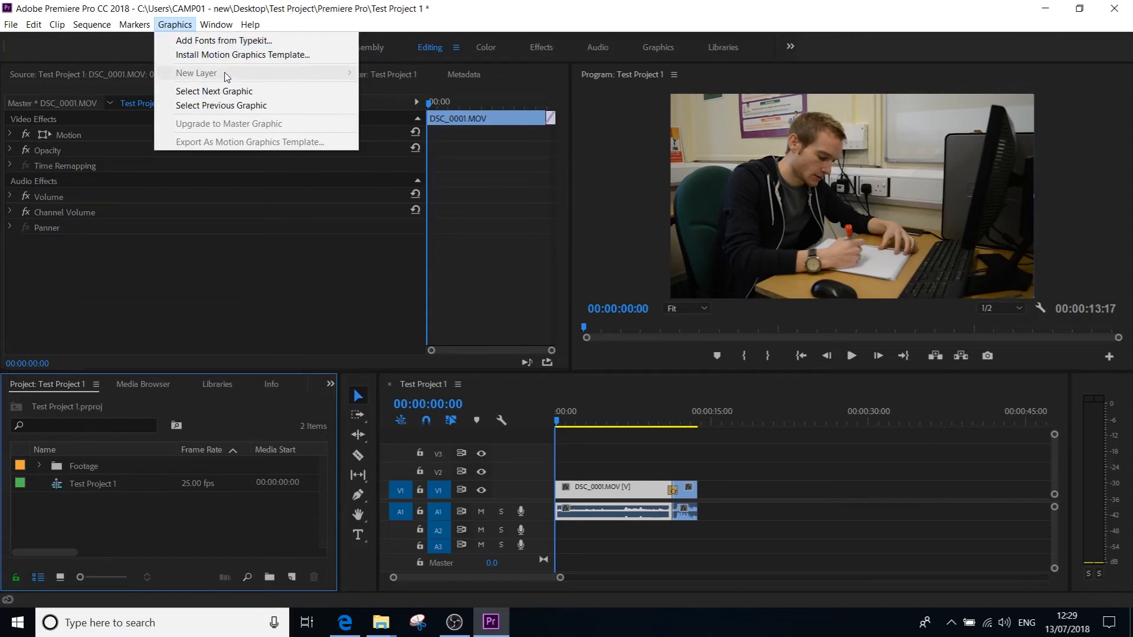
pyautogui.moveTo(560, 417)
pyautogui.mouseDown()
pyautogui.moveTo(585, 420)
pyautogui.moveTo(555, 413)
pyautogui.mouseUp()
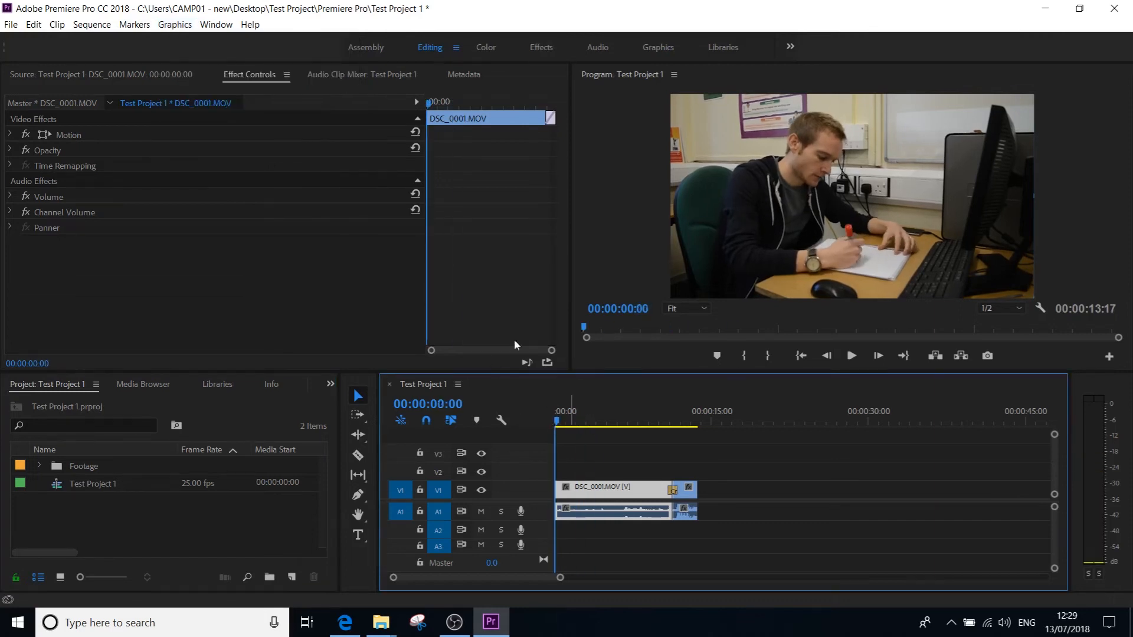
pyautogui.click(183, 28)
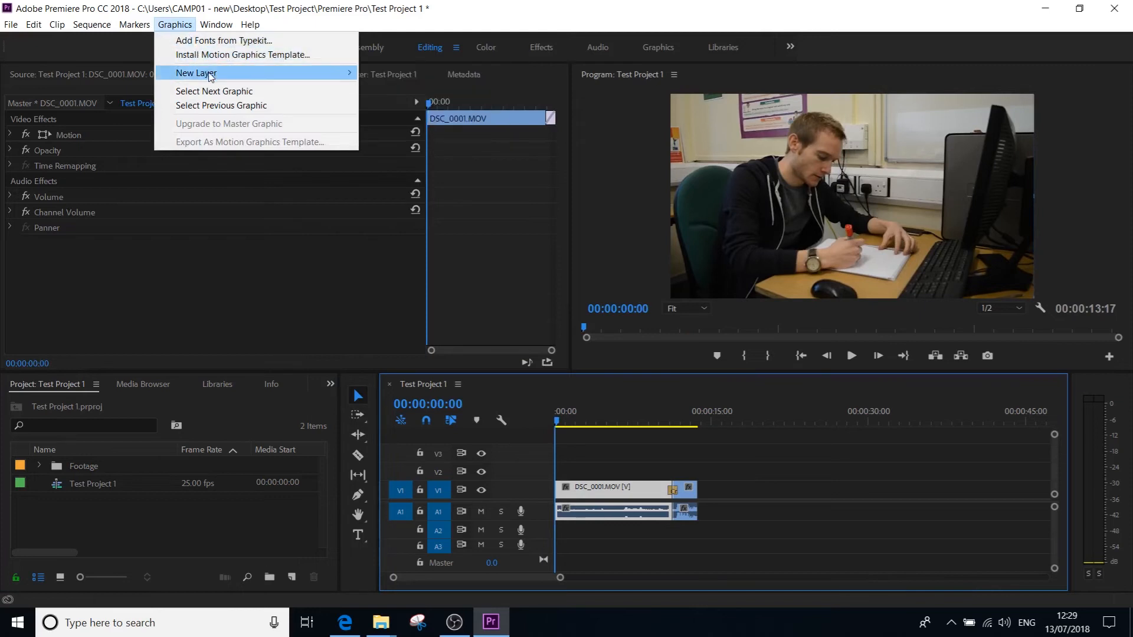
pyautogui.moveTo(211, 75)
pyautogui.click(415, 74)
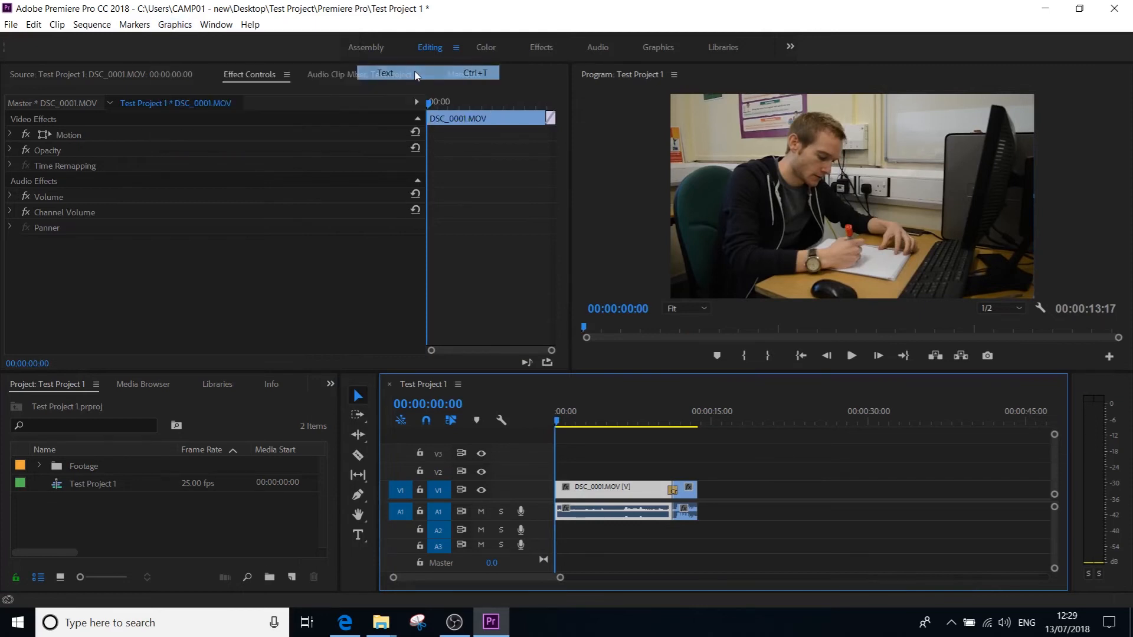
pyautogui.click(876, 203)
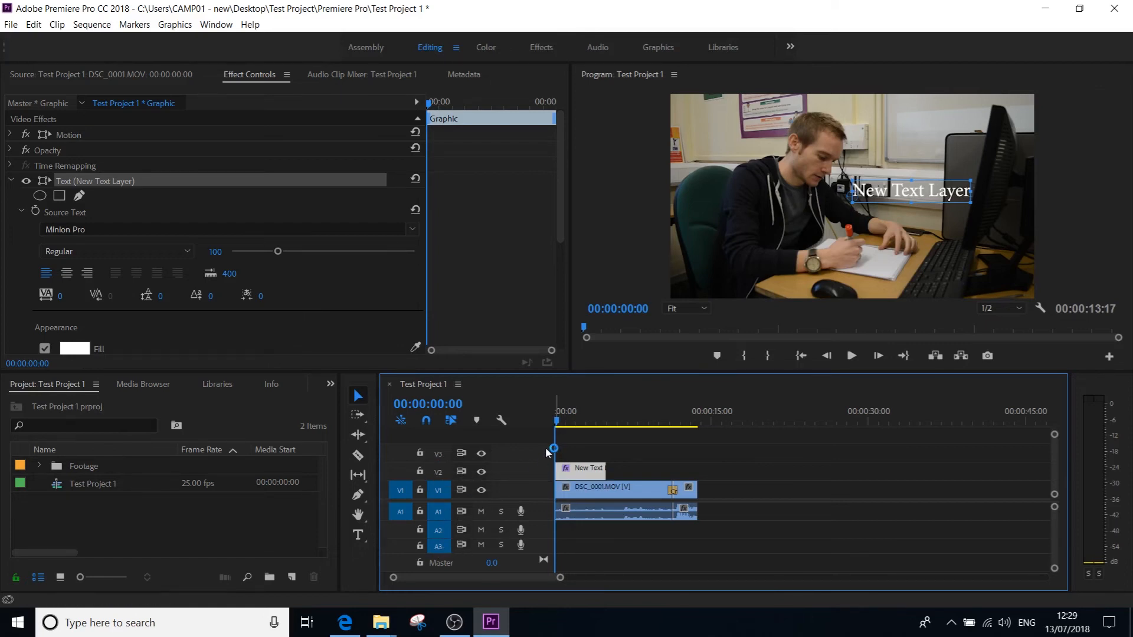
# - Move the text clip on V2 to start where the last footage clip ends, and set the playhead to 00:00:16:02
pyautogui.rightClick(508, 433)
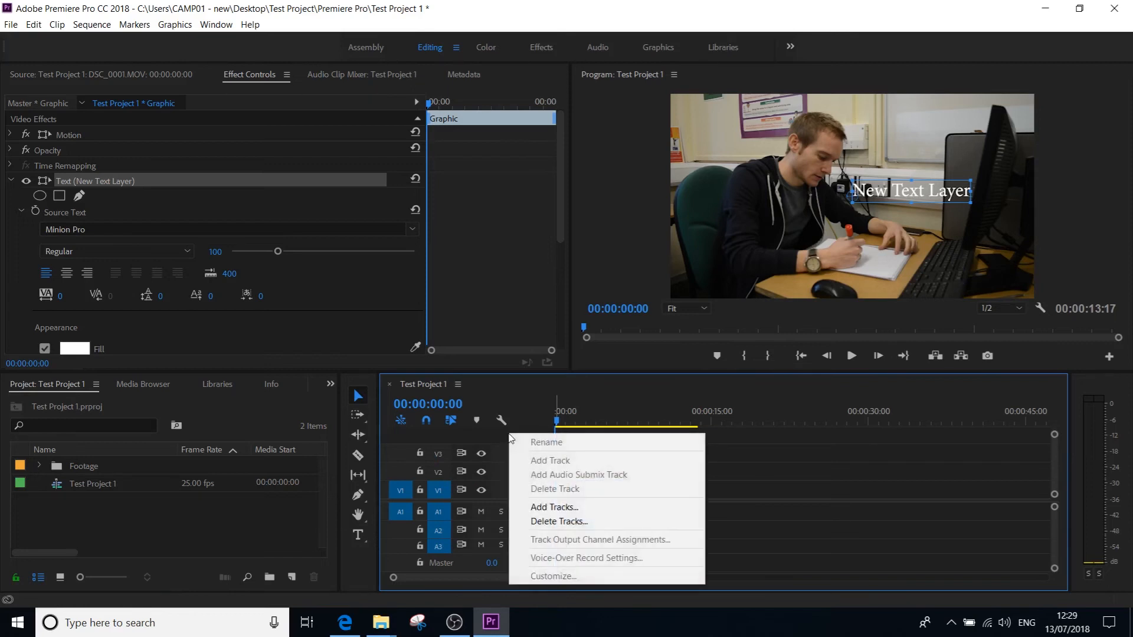
pyautogui.click(758, 463)
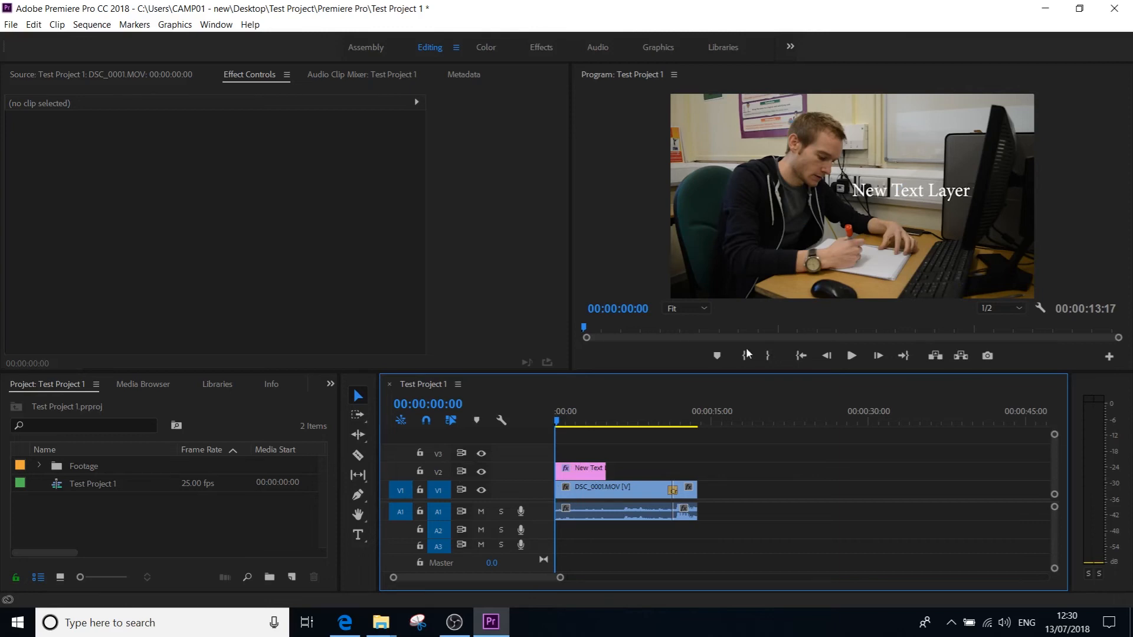
pyautogui.moveTo(596, 469); pyautogui.dragTo(736, 469)
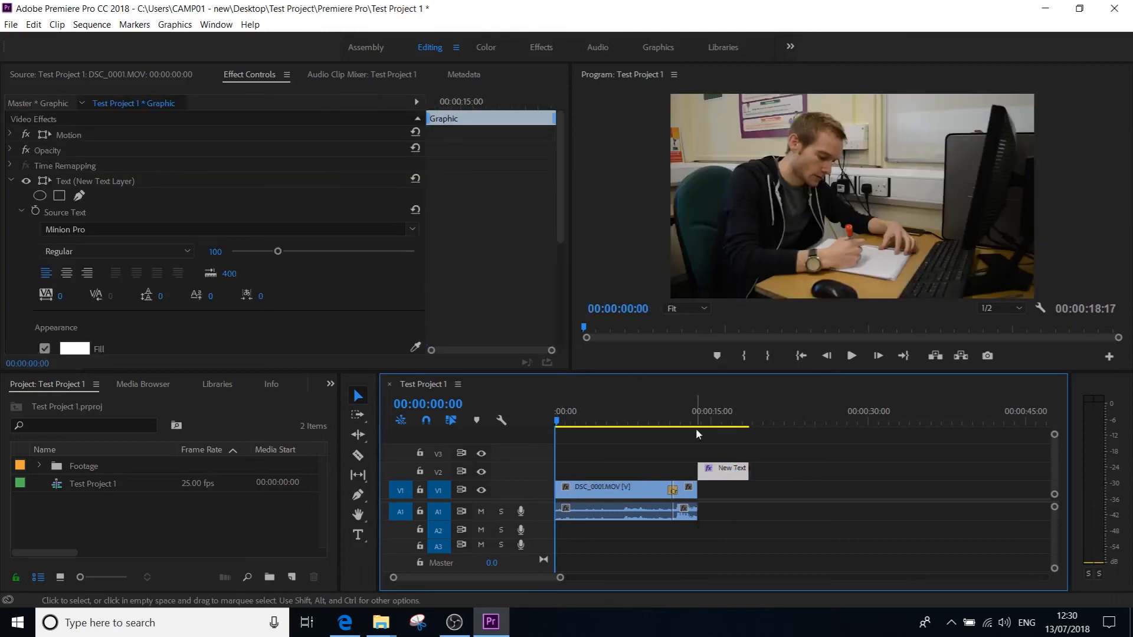
pyautogui.click(723, 408)
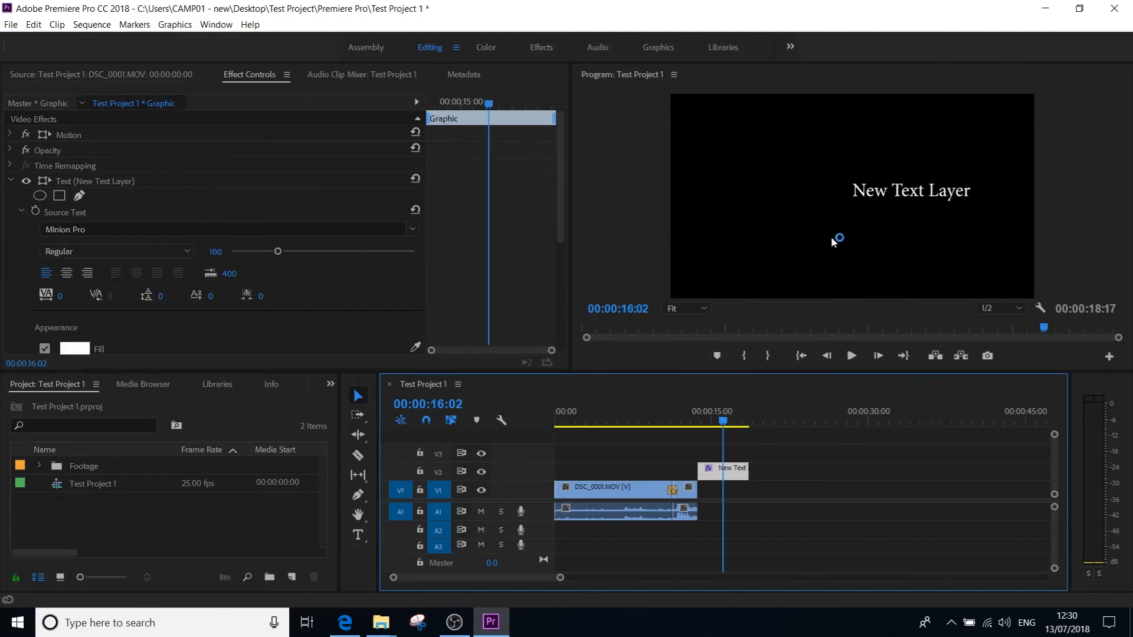
# - Replace the text layer's placeholder wording with "Test Project"
pyautogui.click(944, 193)
pyautogui.press('t')
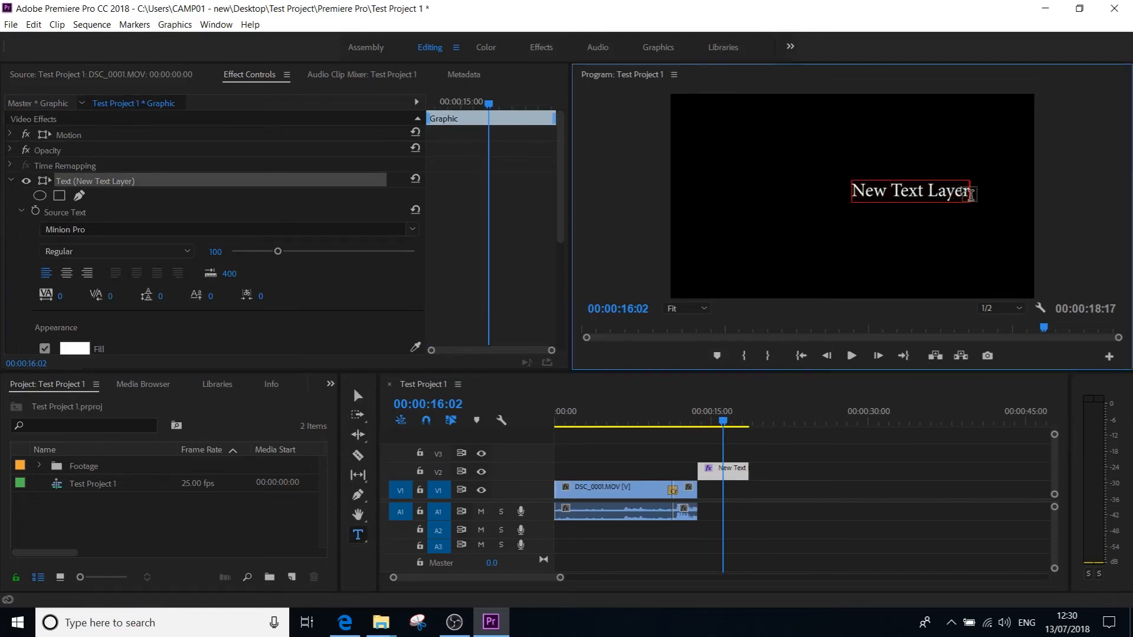
pyautogui.press('BackSpace')
pyautogui.press('BackSpace')
pyautogui.press('BackSpace')
pyautogui.press('BackSpace')
pyautogui.press('BackSpace')
pyautogui.press('BackSpace')
pyautogui.press('BackSpace')
pyautogui.press('BackSpace')
pyautogui.press('BackSpace')
pyautogui.press('BackSpace')
pyautogui.press('BackSpace')
pyautogui.press('BackSpace')
pyautogui.press('BackSpace')
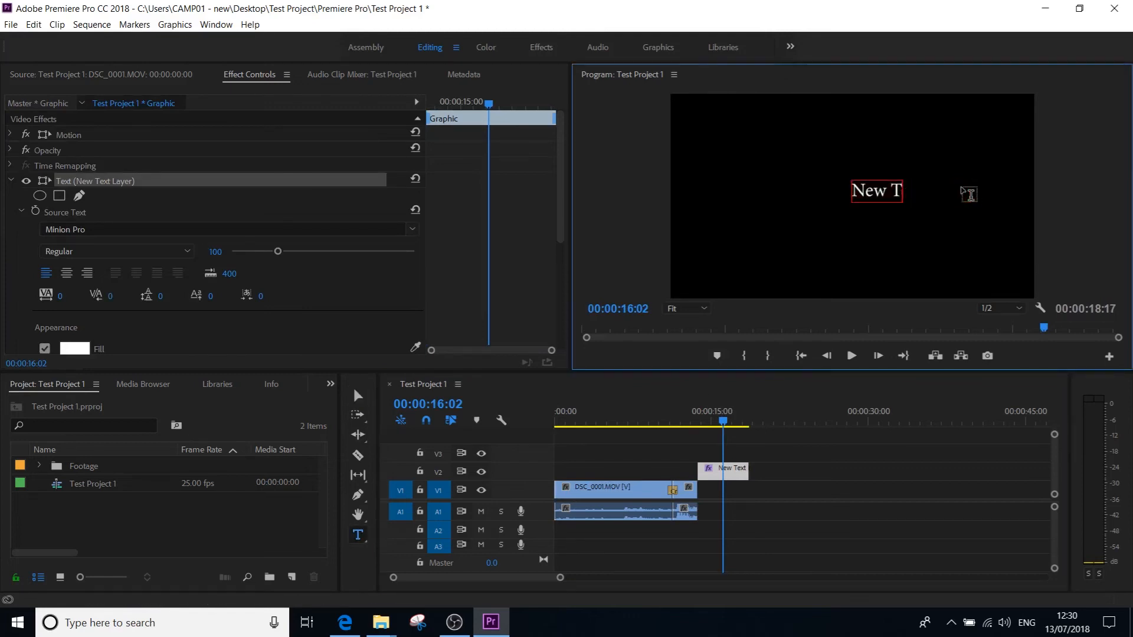
pyautogui.press('BackSpace')
pyautogui.write('Test Project')
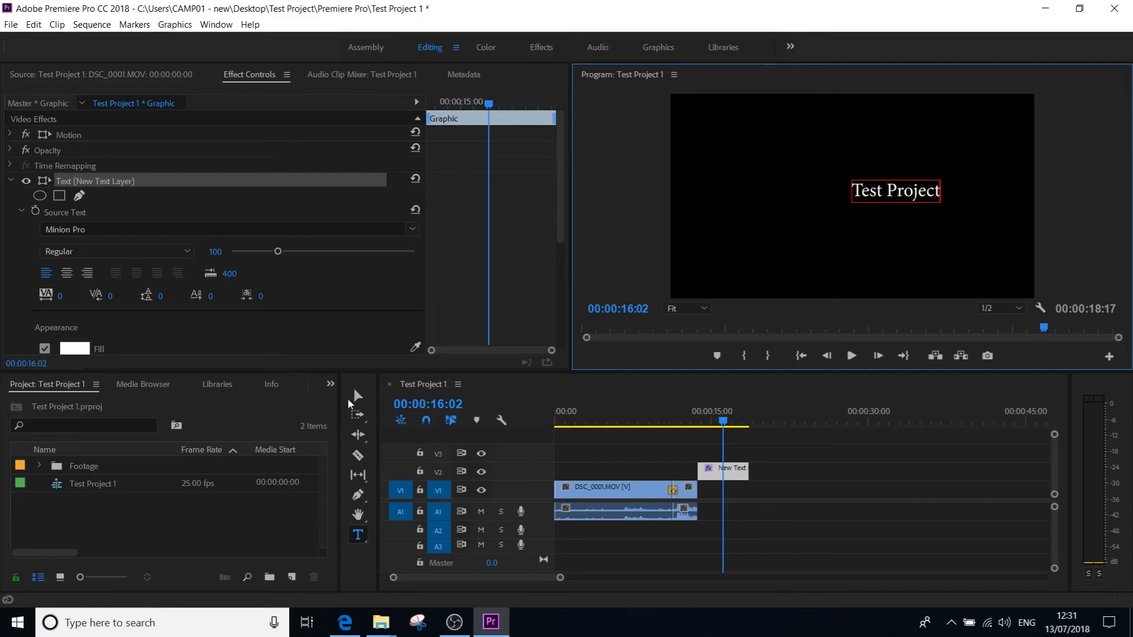
# - Move the "Test Project" title to about the centre of the frame with the Selection Tool
pyautogui.click(359, 395)
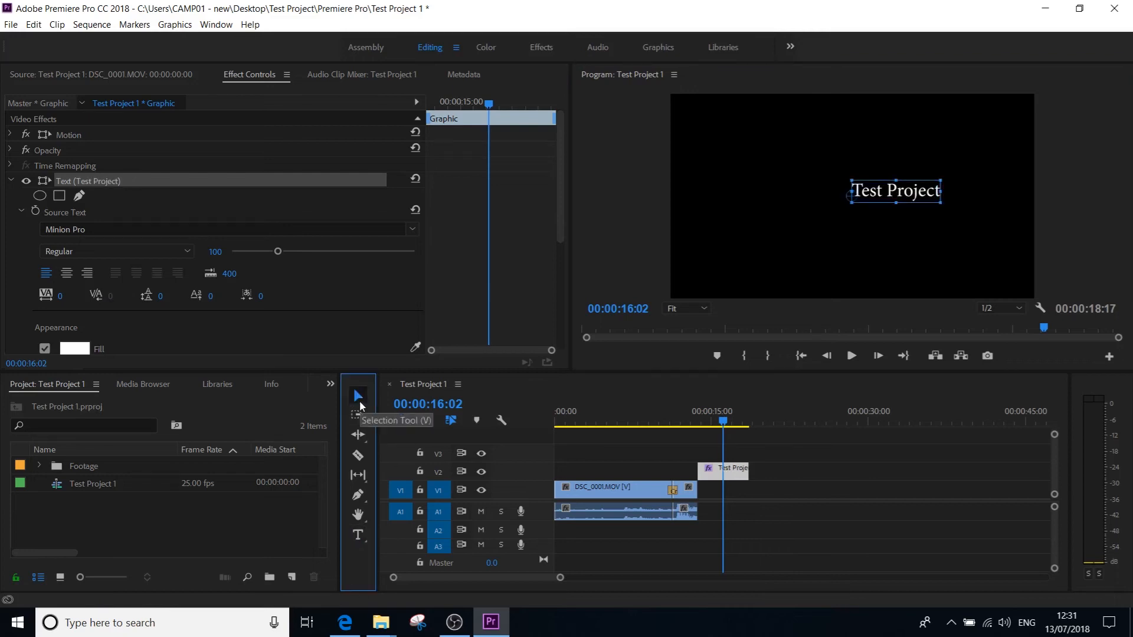
pyautogui.moveTo(892, 195); pyautogui.dragTo(840, 201)
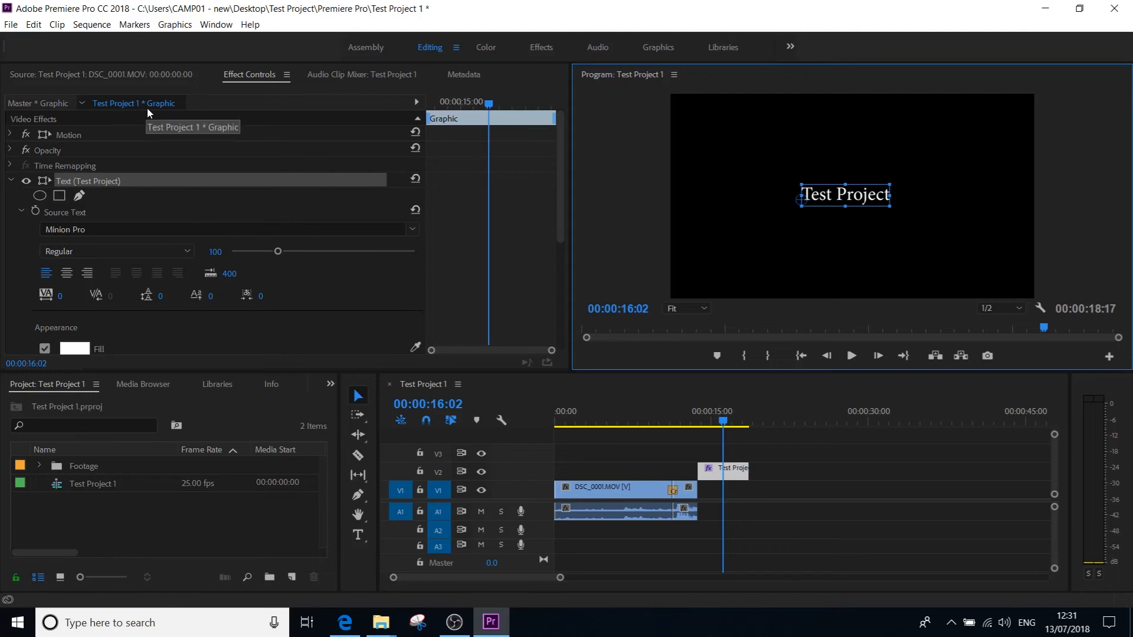
# - Change the font of the "Test Project" title text to Mistral
pyautogui.click(117, 179)
pyautogui.click(135, 229)
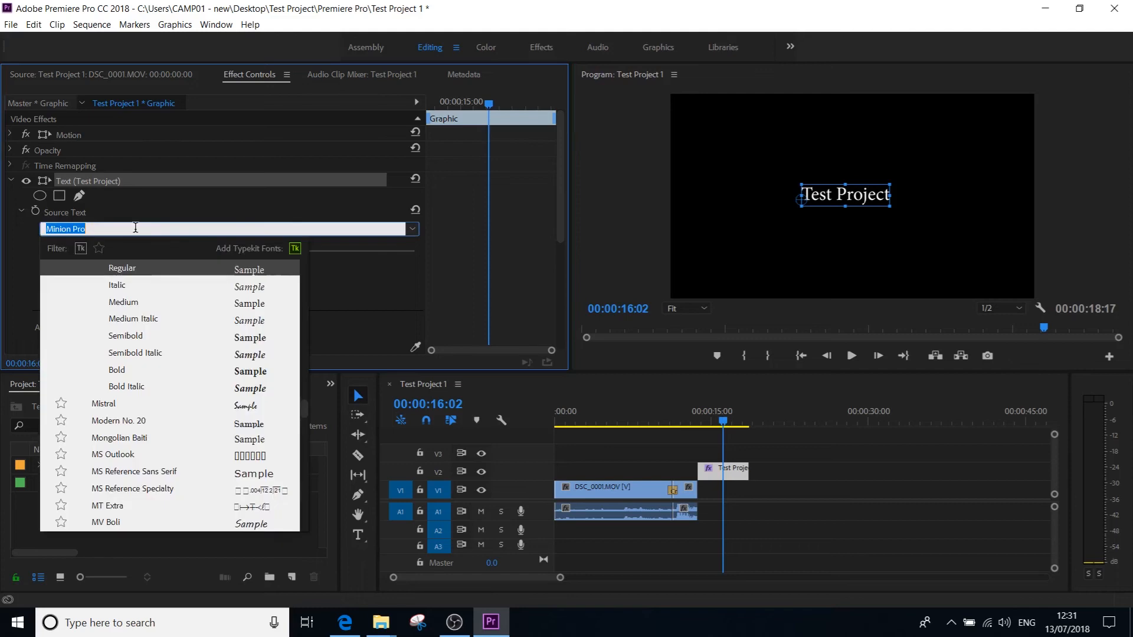
pyautogui.scroll(-4, 143, 420)
pyautogui.scroll(-20, 144, 420)
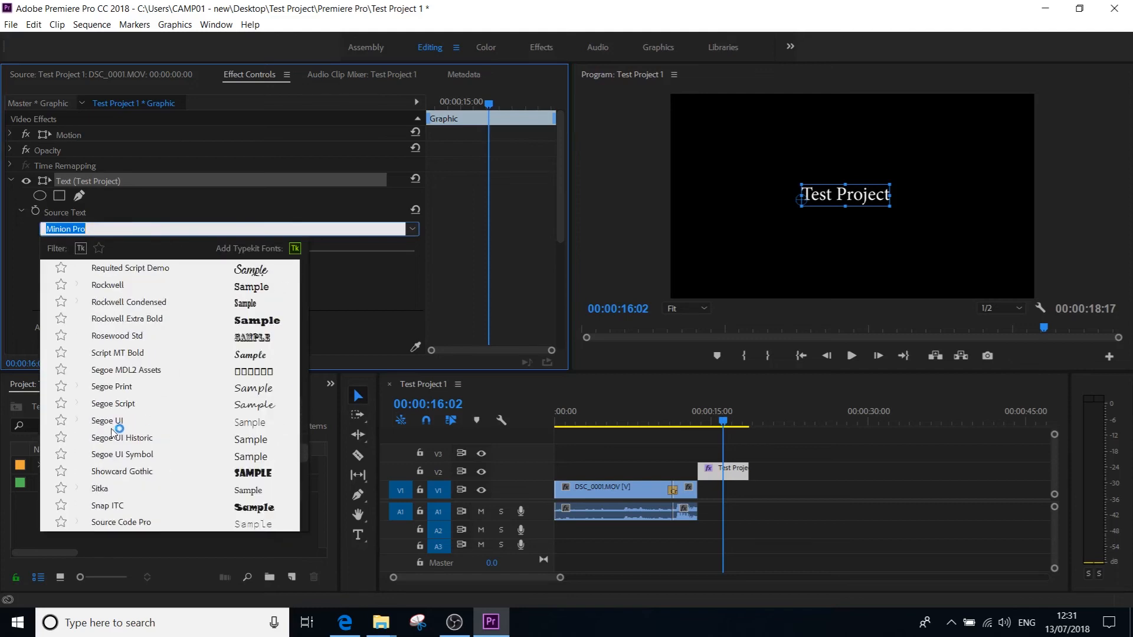
pyautogui.scroll(-2, 111, 444)
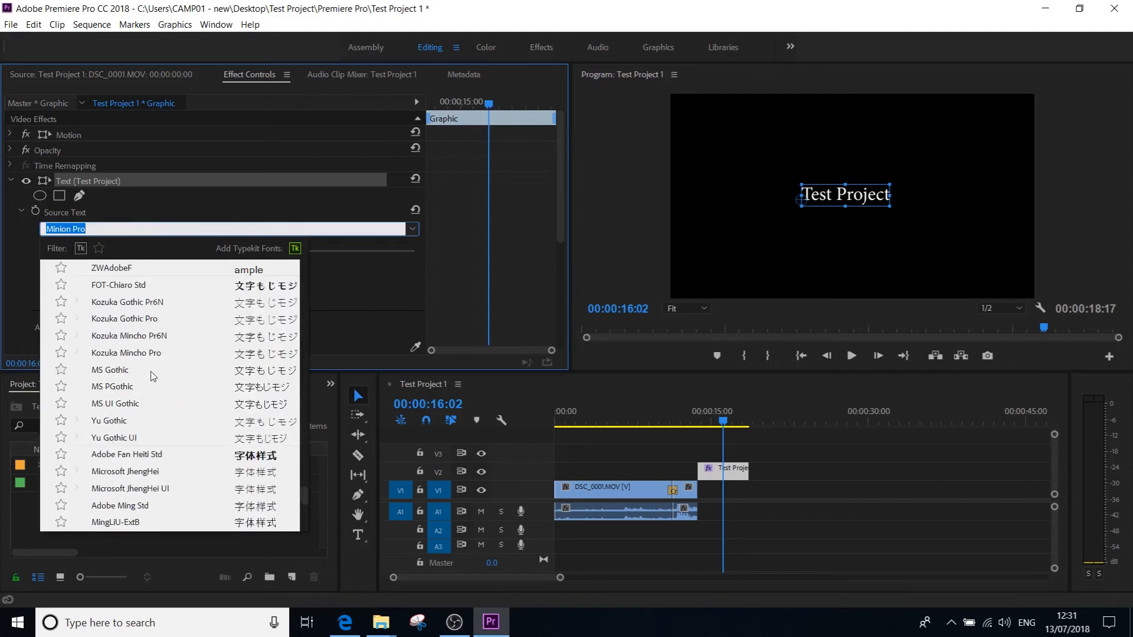
pyautogui.scroll(7, 135, 388)
pyautogui.scroll(3, 135, 387)
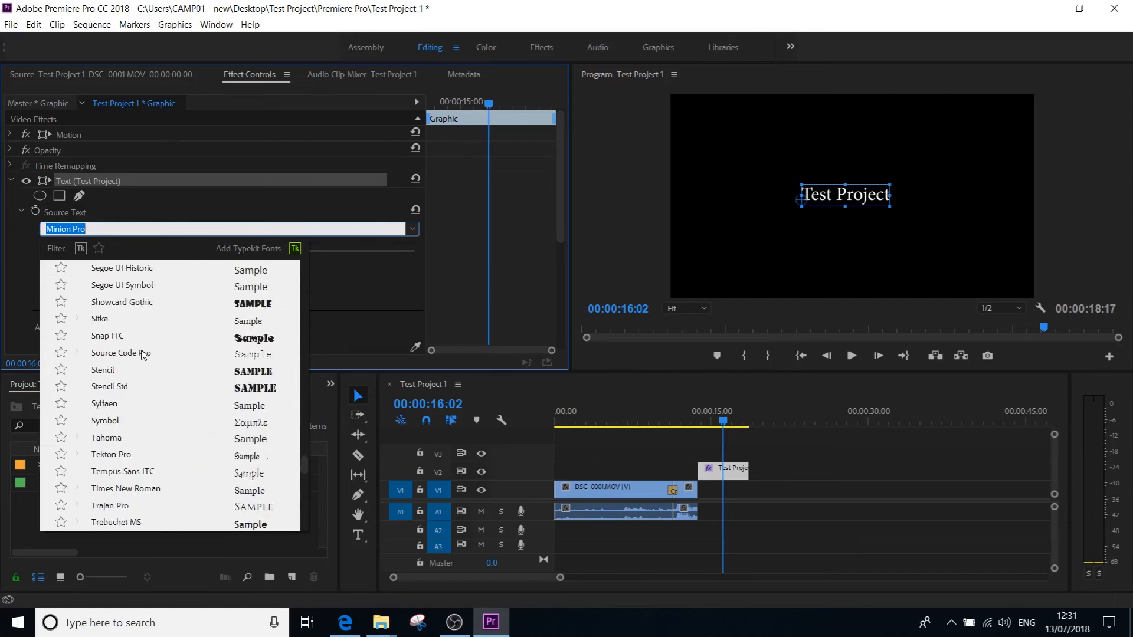
pyautogui.scroll(2, 148, 407)
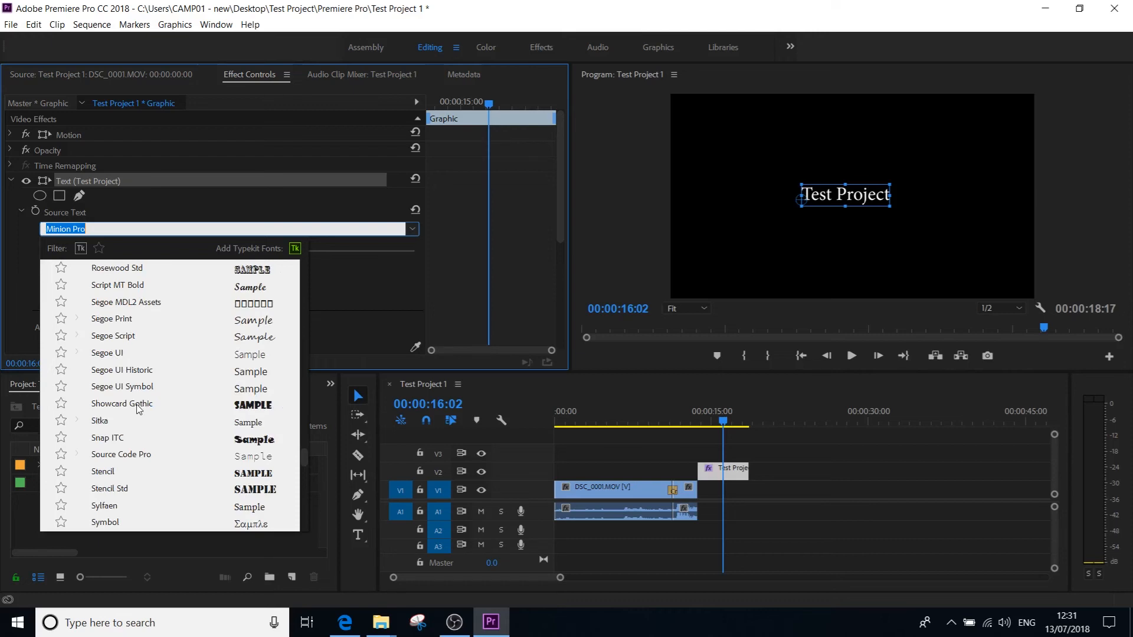
pyautogui.scroll(1, 136, 411)
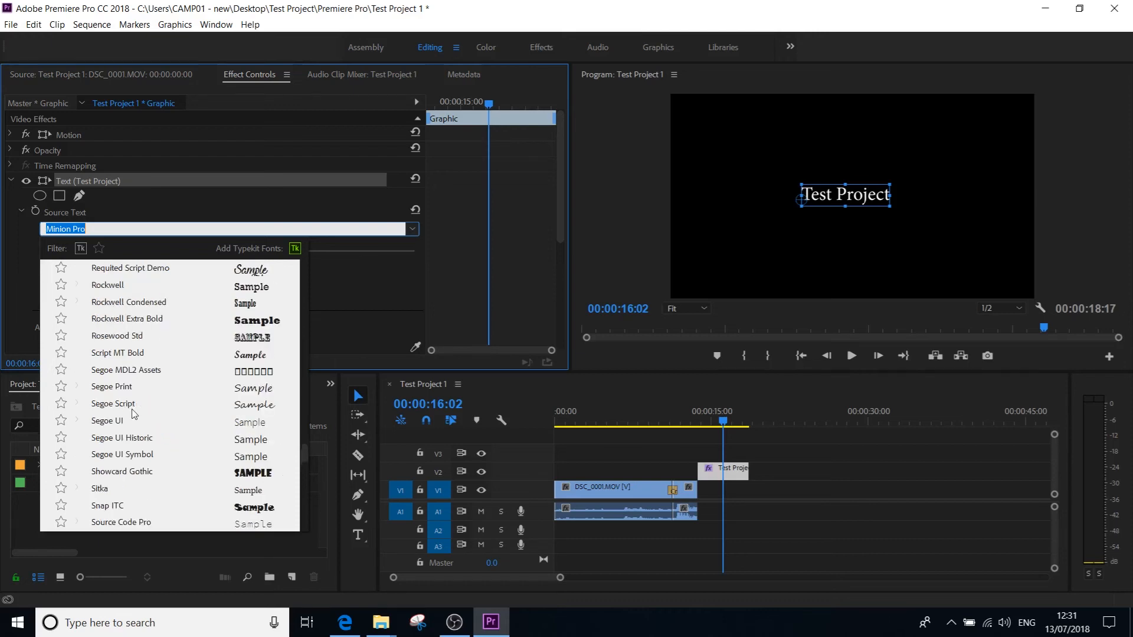
pyautogui.scroll(10, 116, 387)
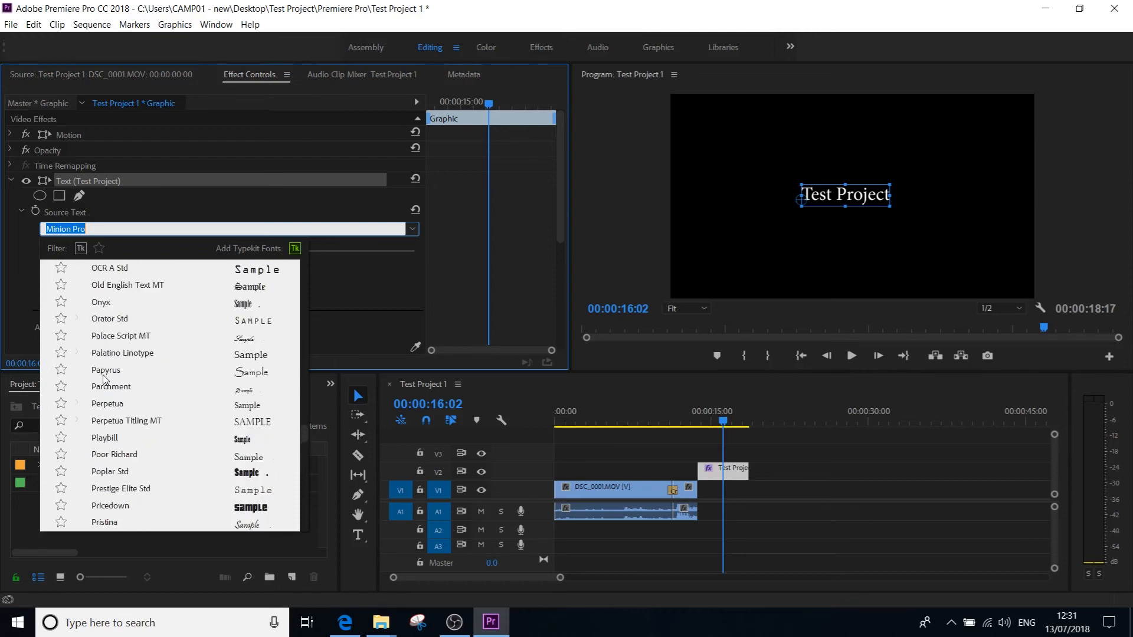
pyautogui.scroll(1, 121, 311)
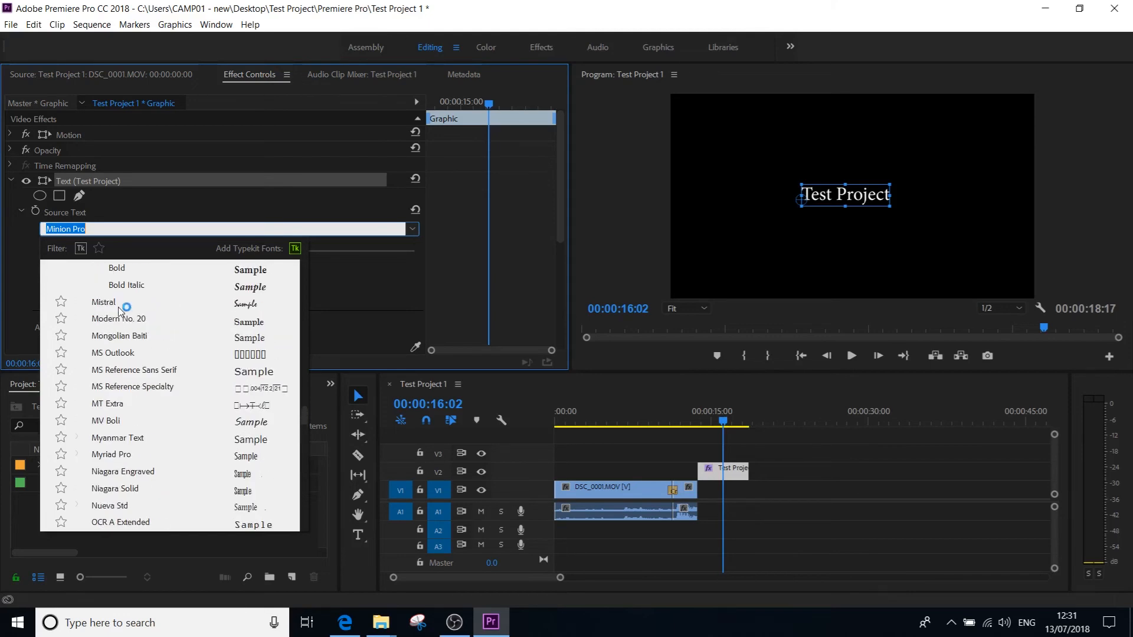
pyautogui.click(121, 307)
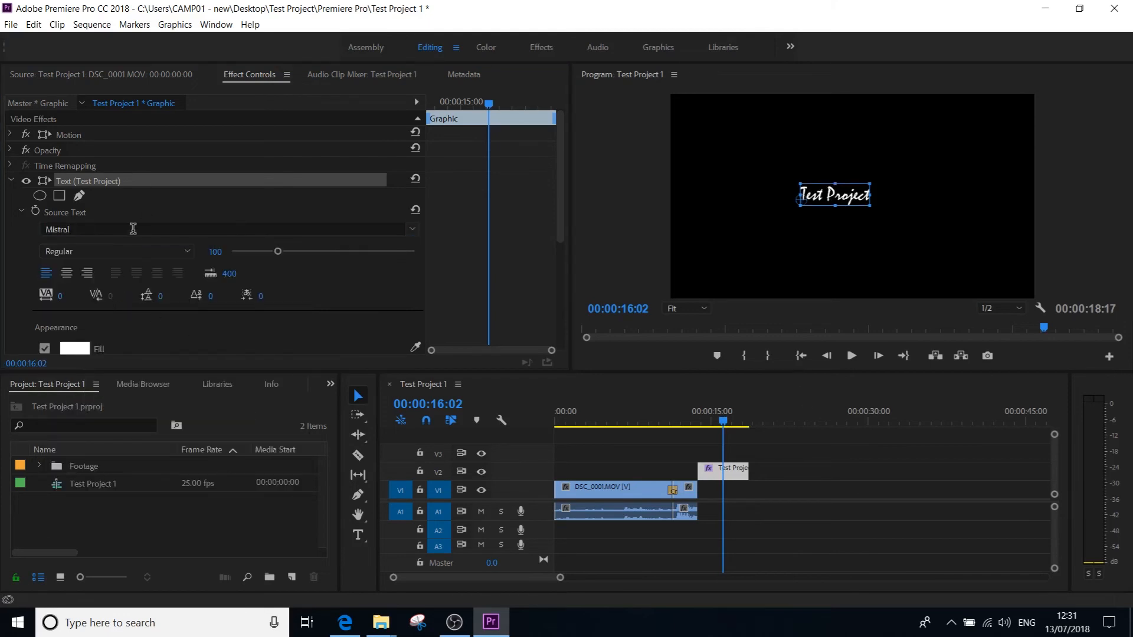
# - Set the title text's font to Minion Pro in the Bold Cond style
pyautogui.click(133, 229)
pyautogui.scroll(4, 116, 413)
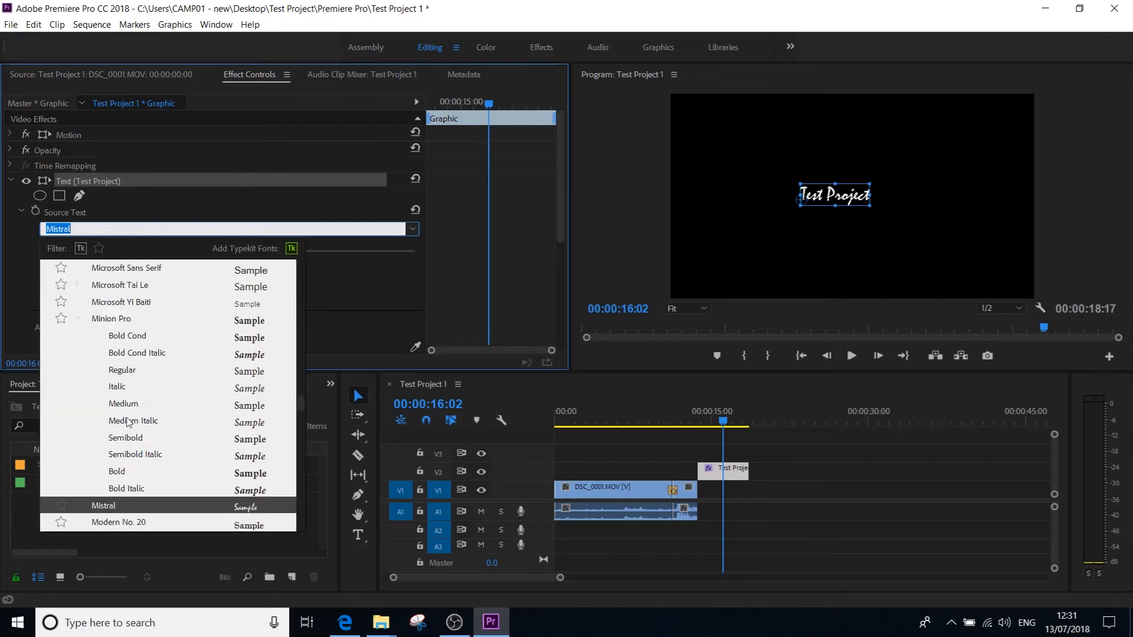
pyautogui.click(120, 318)
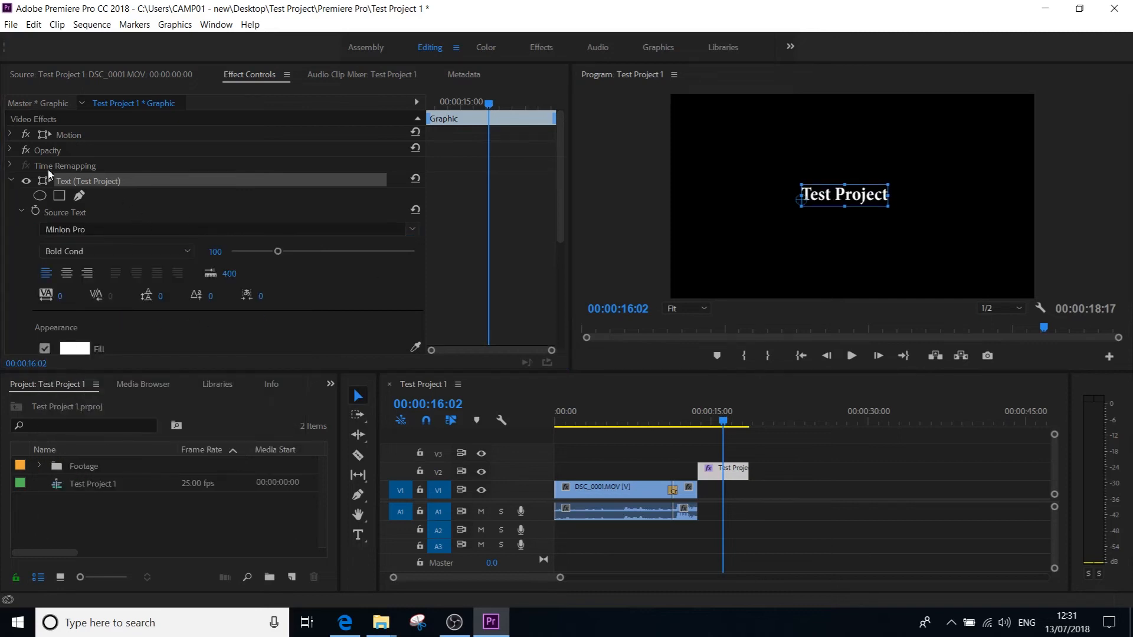
pyautogui.click(148, 255)
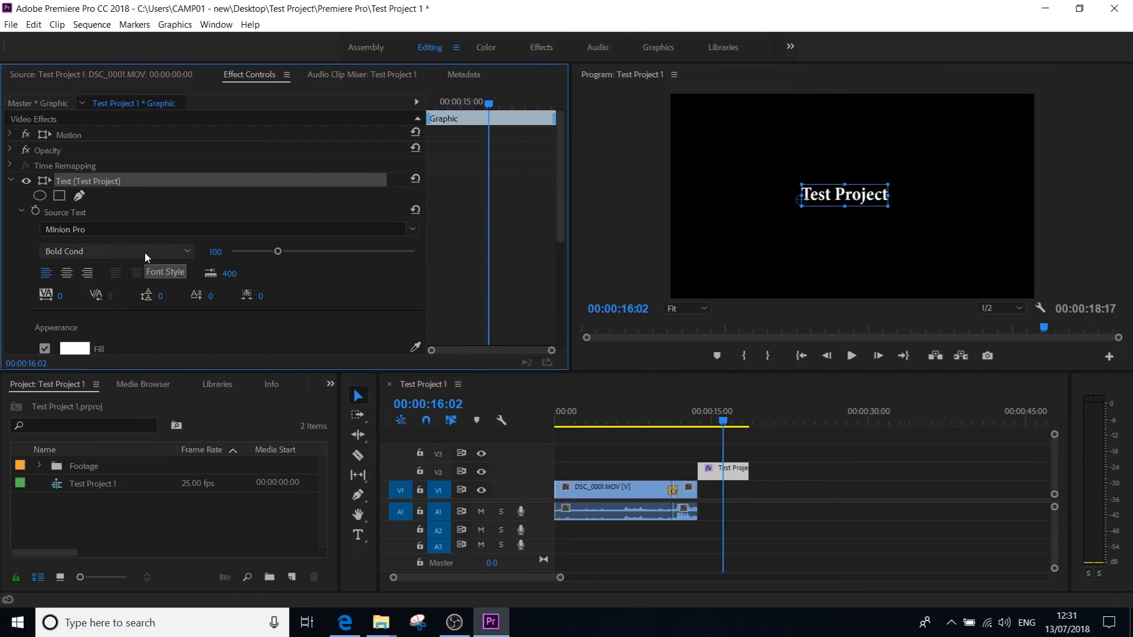
# - In the title text's Transform settings, set the horizontal position to 732.9 and the scale to 163, with rotation reset
pyautogui.click(295, 319)
pyautogui.scroll(-3, 272, 295)
pyautogui.scroll(-3, 269, 298)
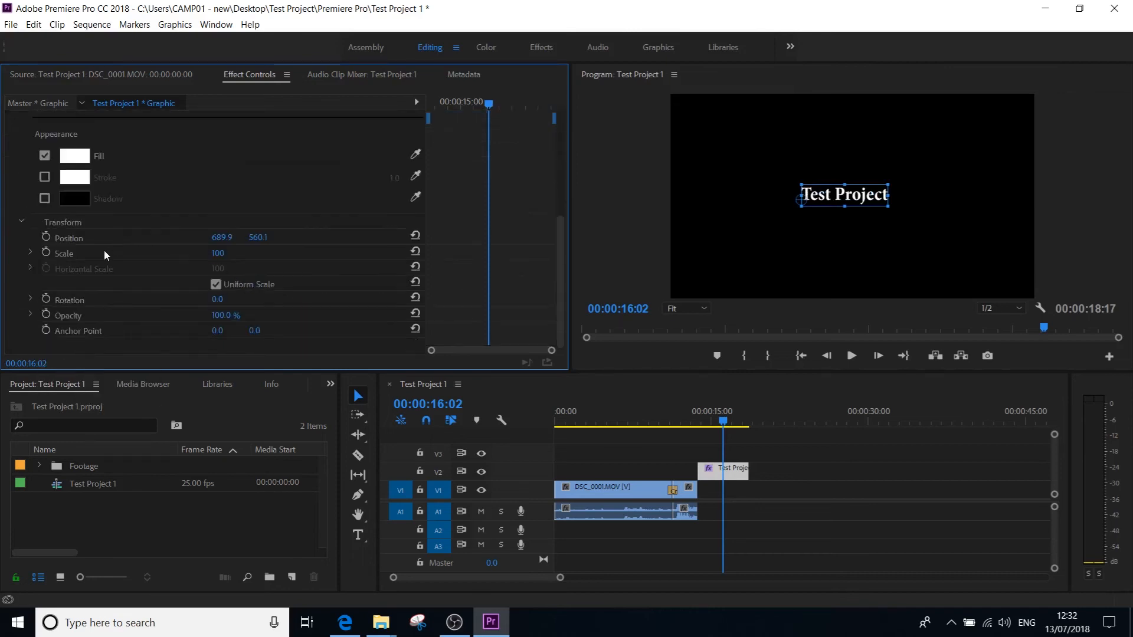
pyautogui.moveTo(220, 236); pyautogui.dragTo(257, 262)
pyautogui.moveTo(217, 298); pyautogui.dragTo(489, 298)
pyautogui.click(415, 297)
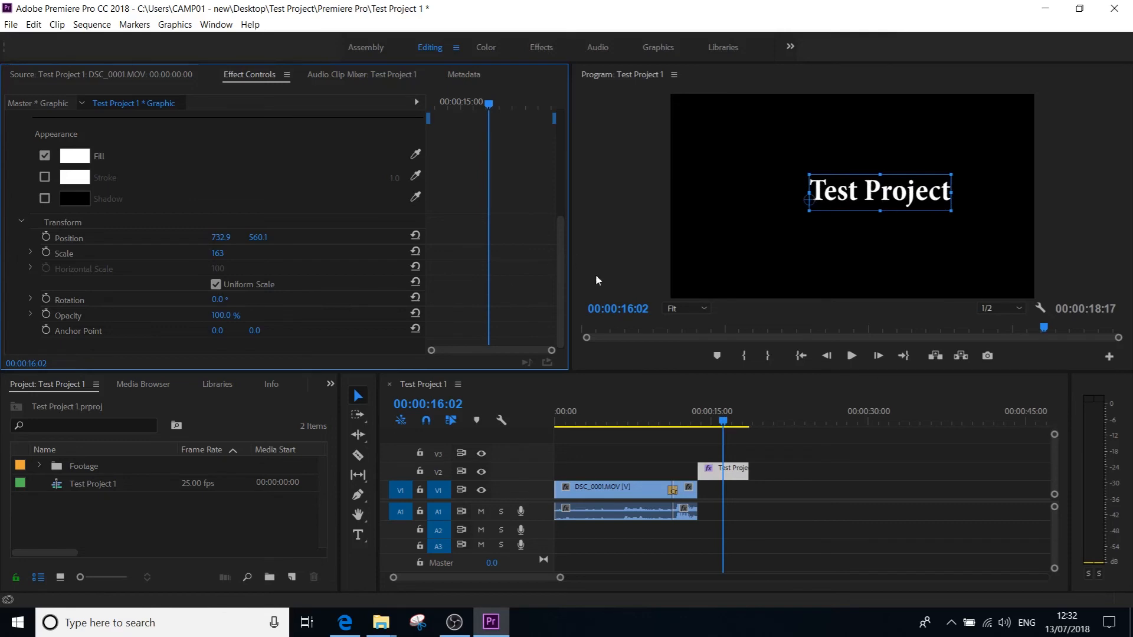
# - Set the title graphic's Motion position to 735.0, 1204.0 so the text sits below the visible frame
pyautogui.scroll(3, 236, 218)
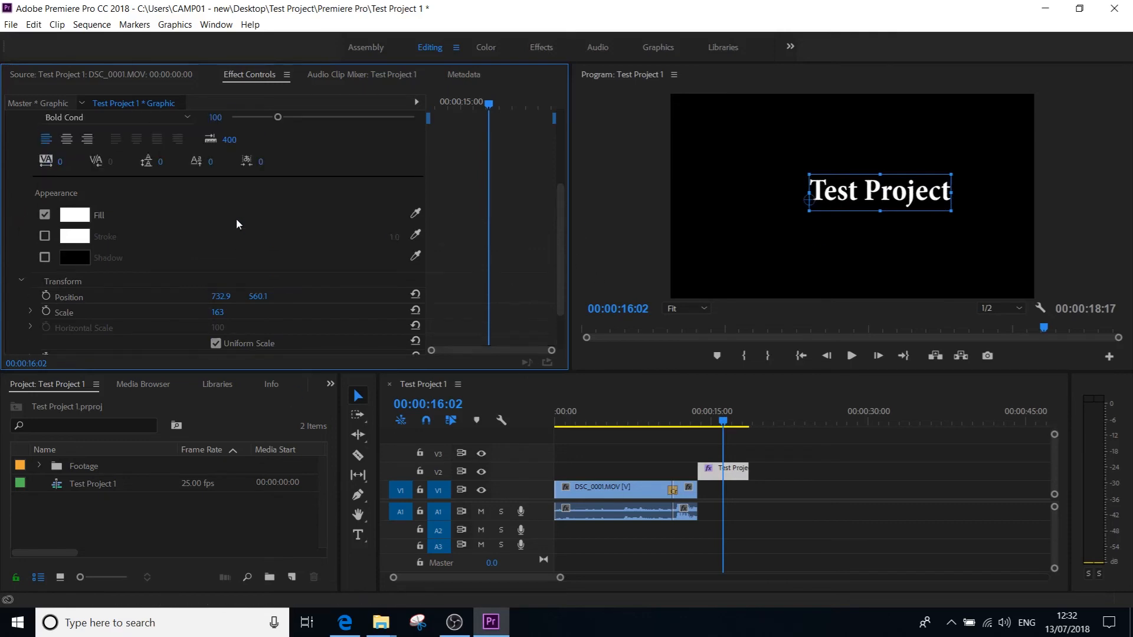
pyautogui.scroll(1, 246, 225)
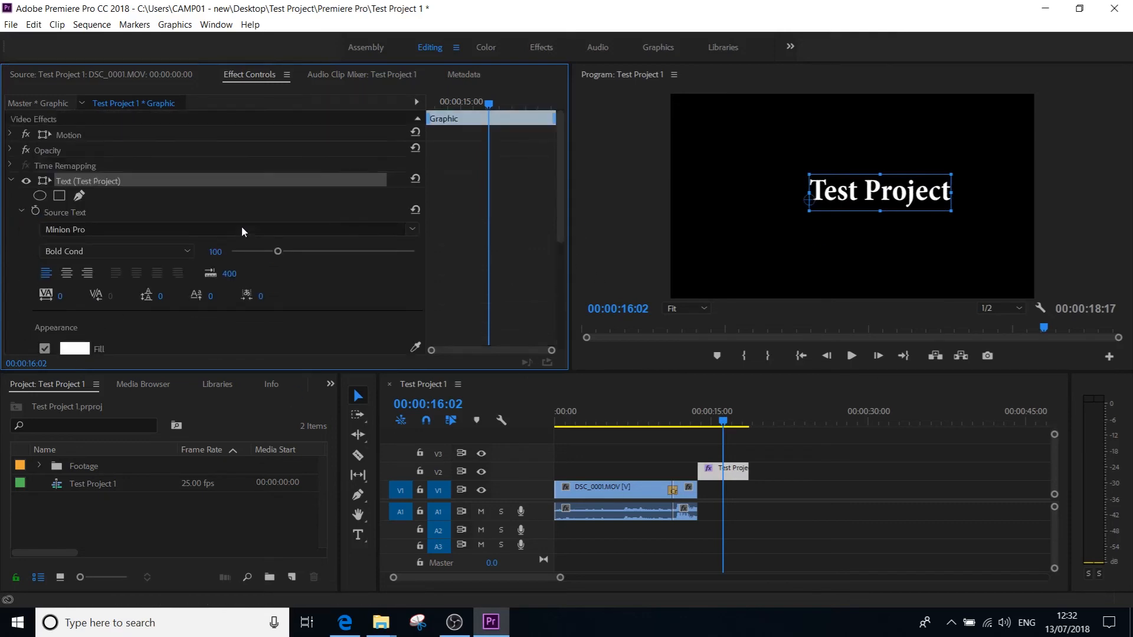
pyautogui.click(10, 135)
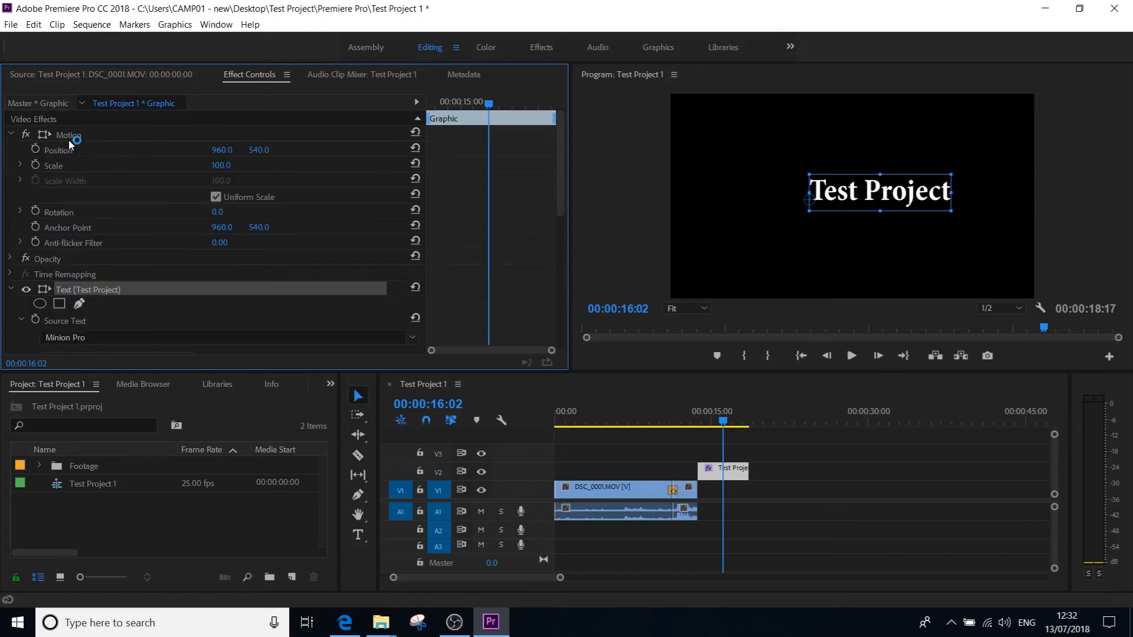
pyautogui.moveTo(223, 155); pyautogui.dragTo(613, 160)
pyautogui.moveTo(702, 138); pyautogui.dragTo(786, 153)
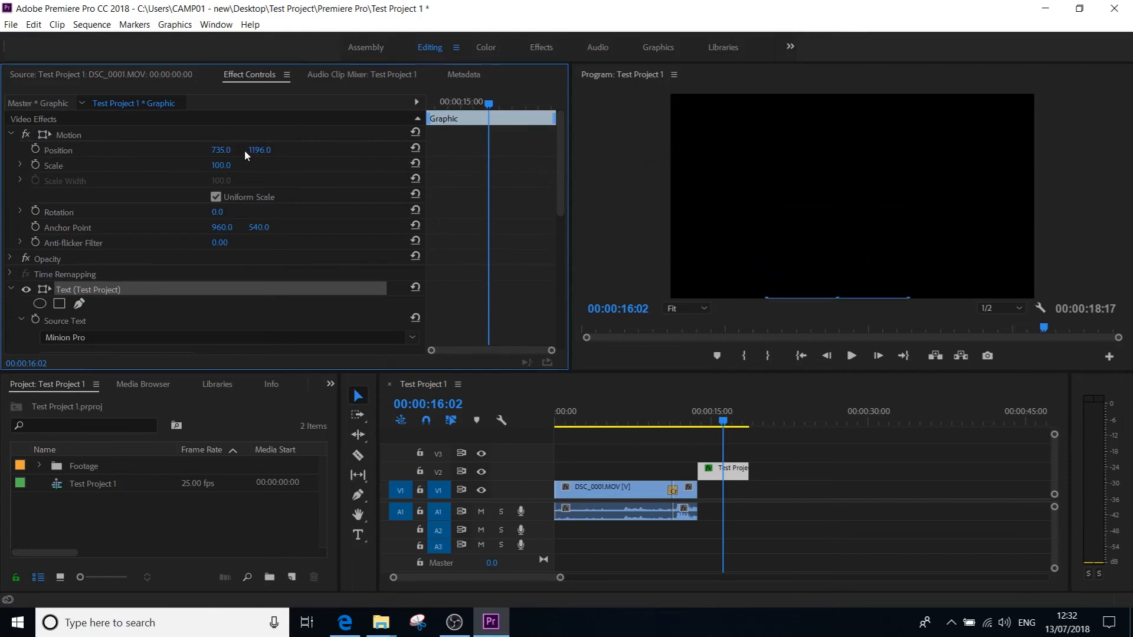
pyautogui.moveTo(266, 152); pyautogui.dragTo(296, 171)
# - Place the playhead at the start of the title clip, 00:00:13:17, and turn on keyframing for its Motion Position
pyautogui.click(722, 419)
pyautogui.moveTo(724, 420); pyautogui.dragTo(710, 421)
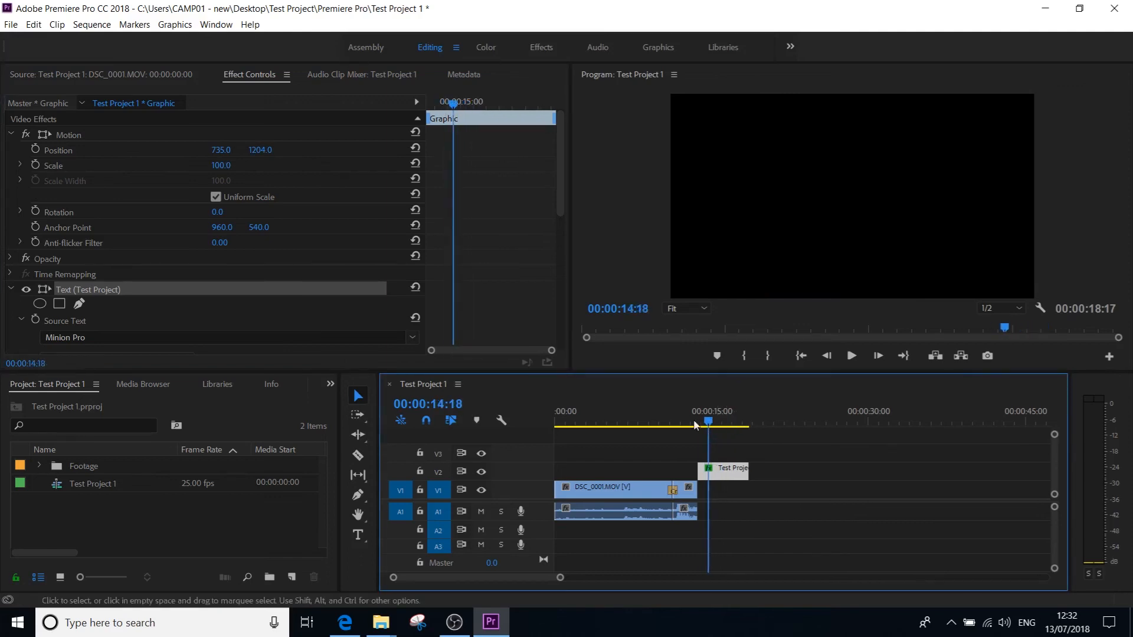
pyautogui.press('Up')
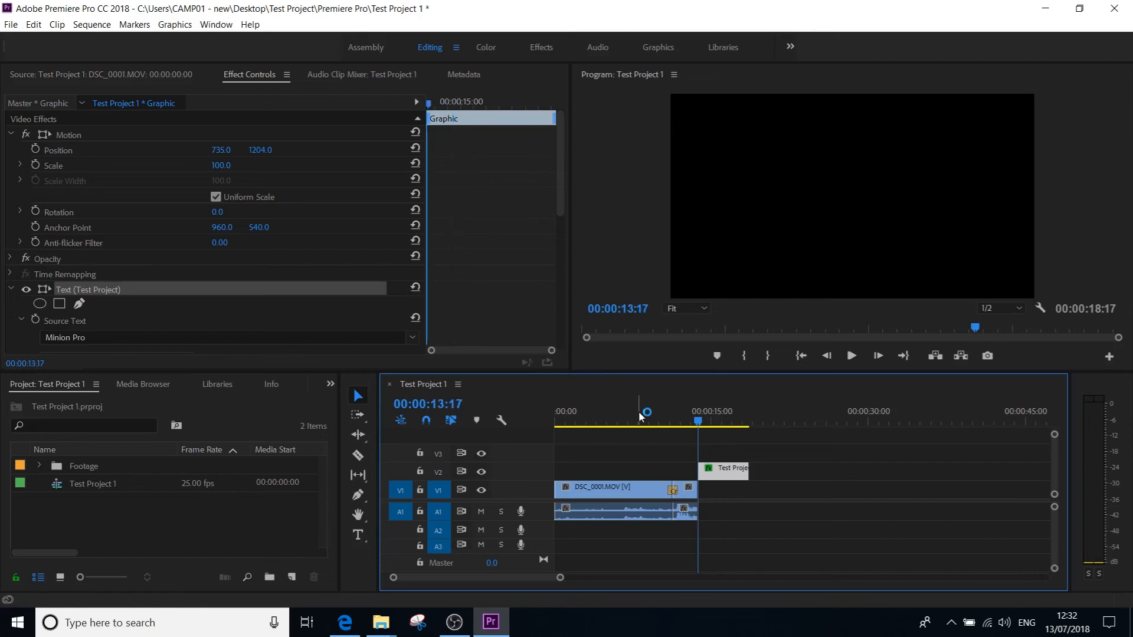
pyautogui.press('Up')
pyautogui.press('Down')
pyautogui.press('Up')
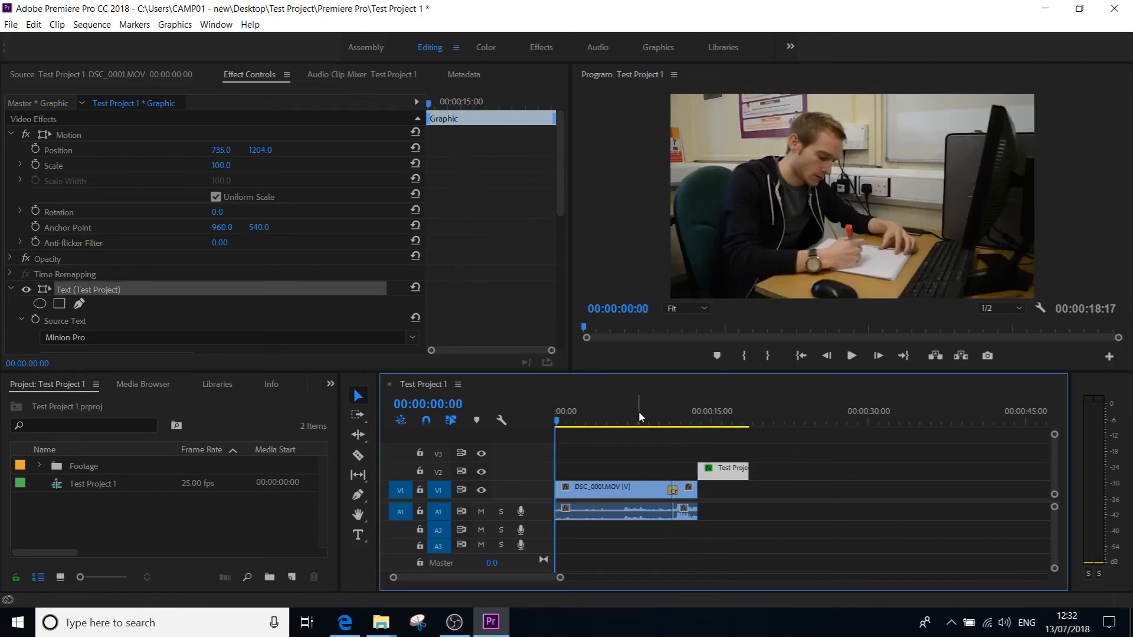
pyautogui.press('Down')
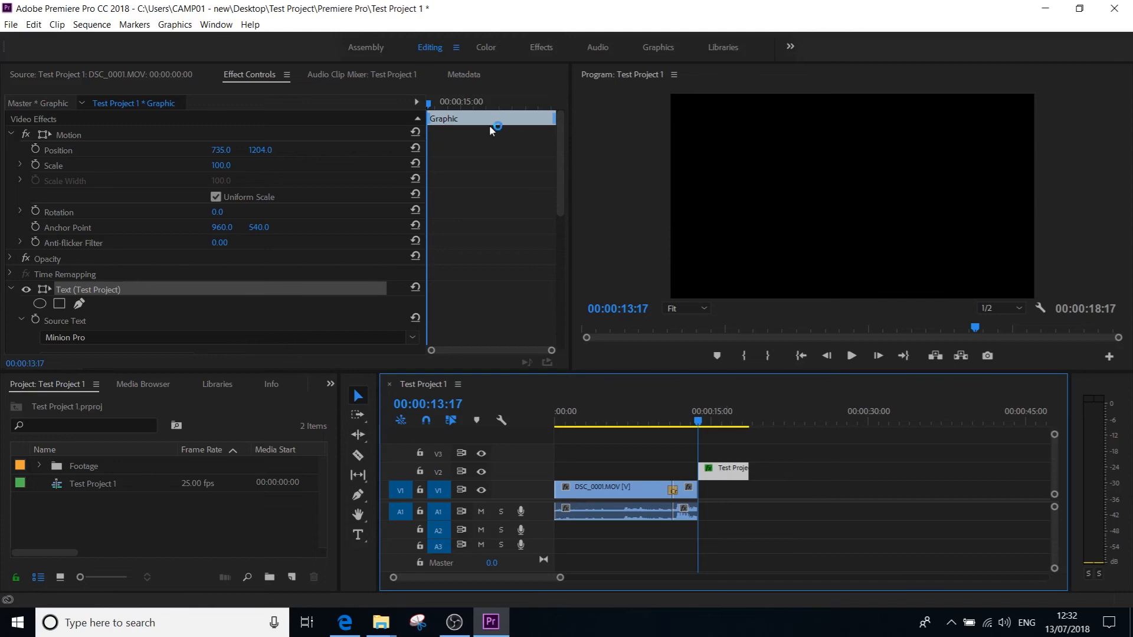
pyautogui.click(36, 152)
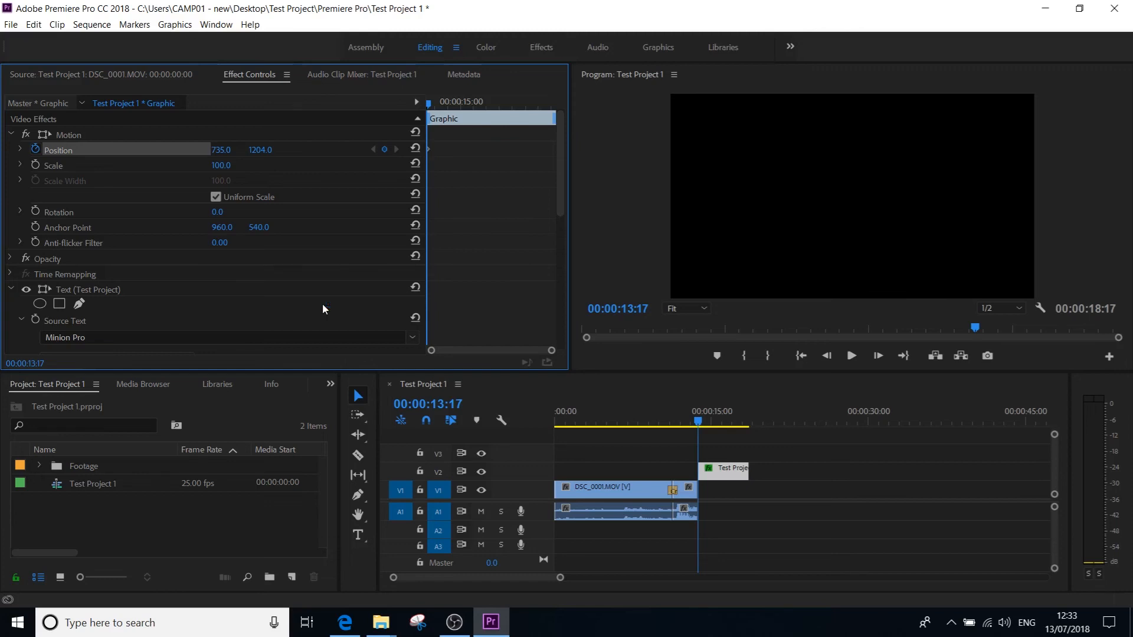
# - At the end of the title clip, add a Position keyframe with the vertical value -96.0, above the frame
pyautogui.moveTo(522, 101); pyautogui.dragTo(558, 107)
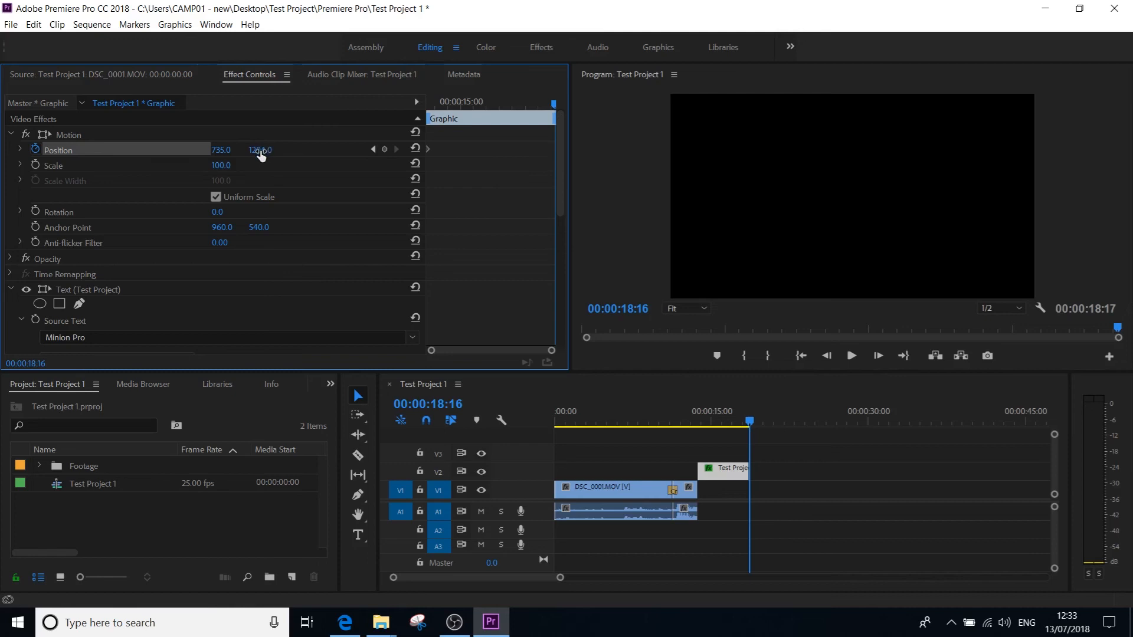
pyautogui.moveTo(269, 152); pyautogui.dragTo(3, 155)
pyautogui.moveTo(270, 155); pyautogui.dragTo(6, 157)
pyautogui.moveTo(258, 152); pyautogui.dragTo(87, 200)
# - Play back the rolling title and check its Position keyframes at the clip's start and end
pyautogui.moveTo(749, 422); pyautogui.dragTo(686, 436)
pyautogui.press('space')
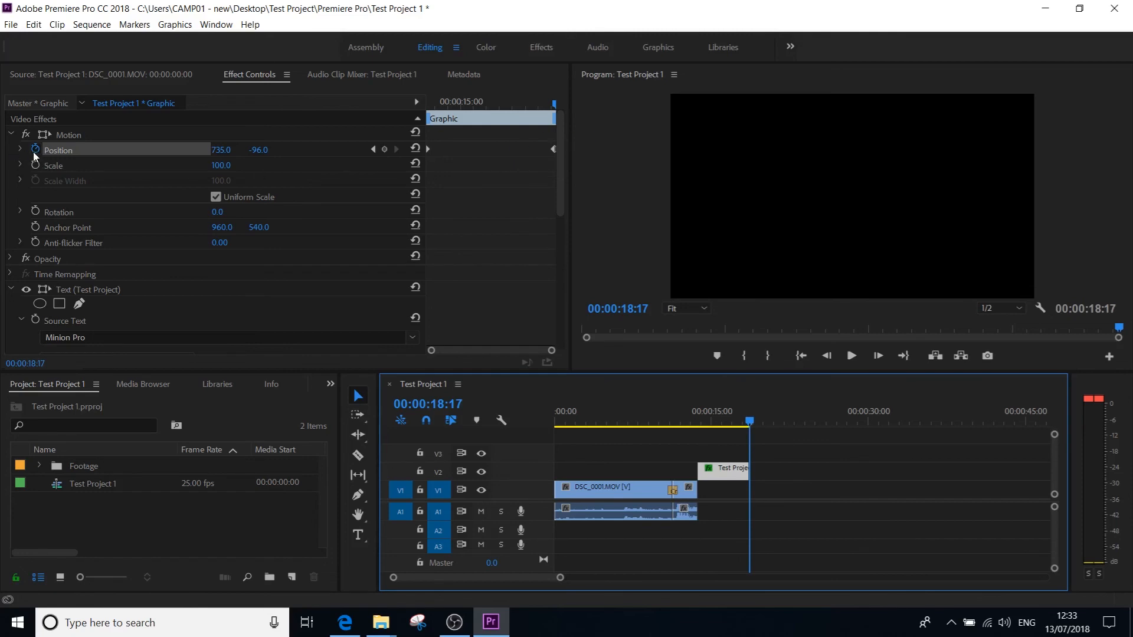
pyautogui.moveTo(465, 104); pyautogui.dragTo(351, 93)
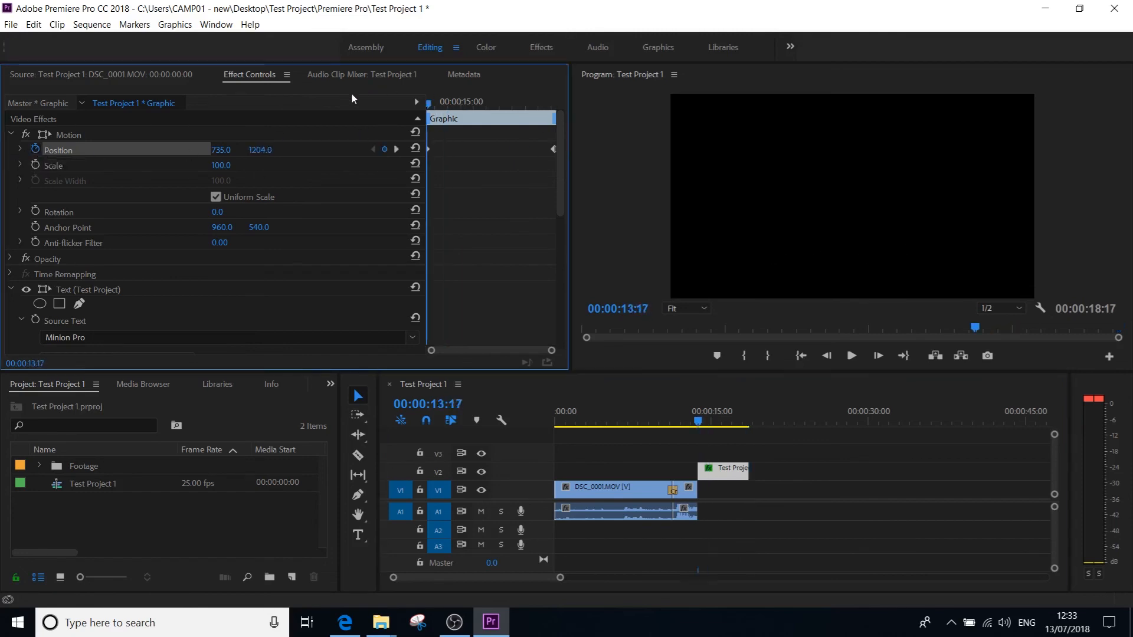
pyautogui.moveTo(521, 105); pyautogui.dragTo(565, 104)
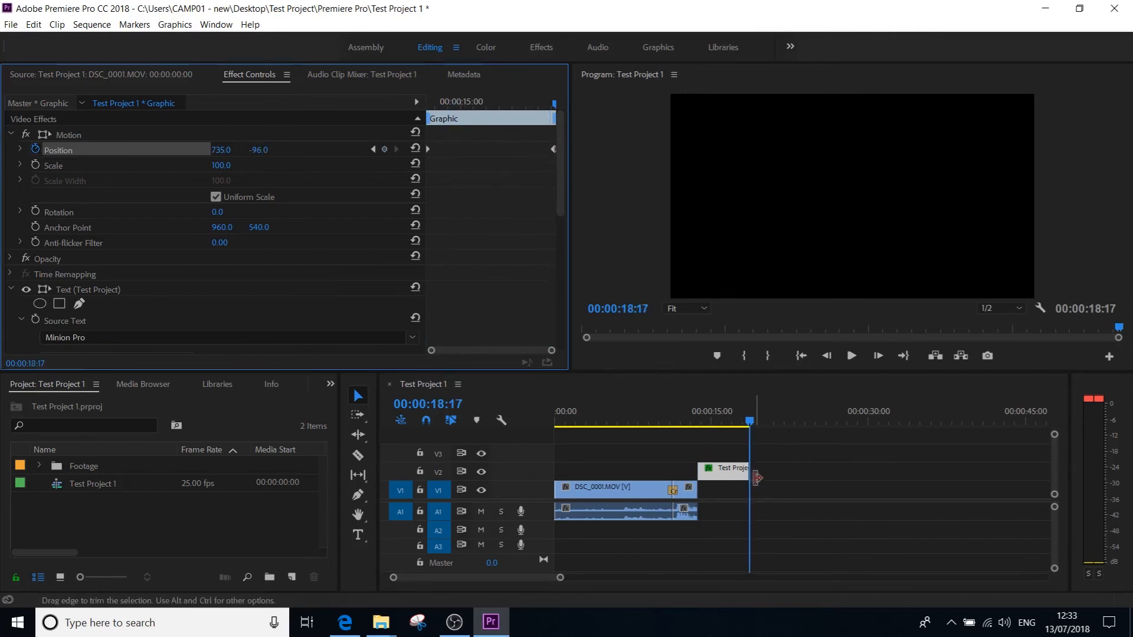
# - Extend the end of the title clip on V2 to about 00:00:25:11
pyautogui.click(729, 471)
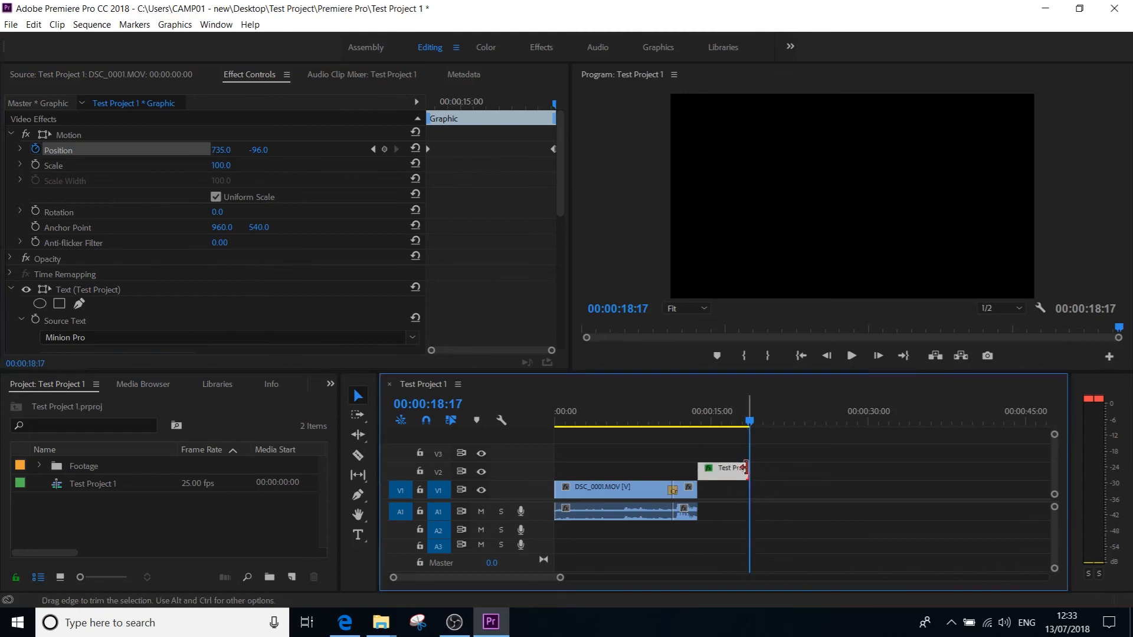
pyautogui.click(745, 468)
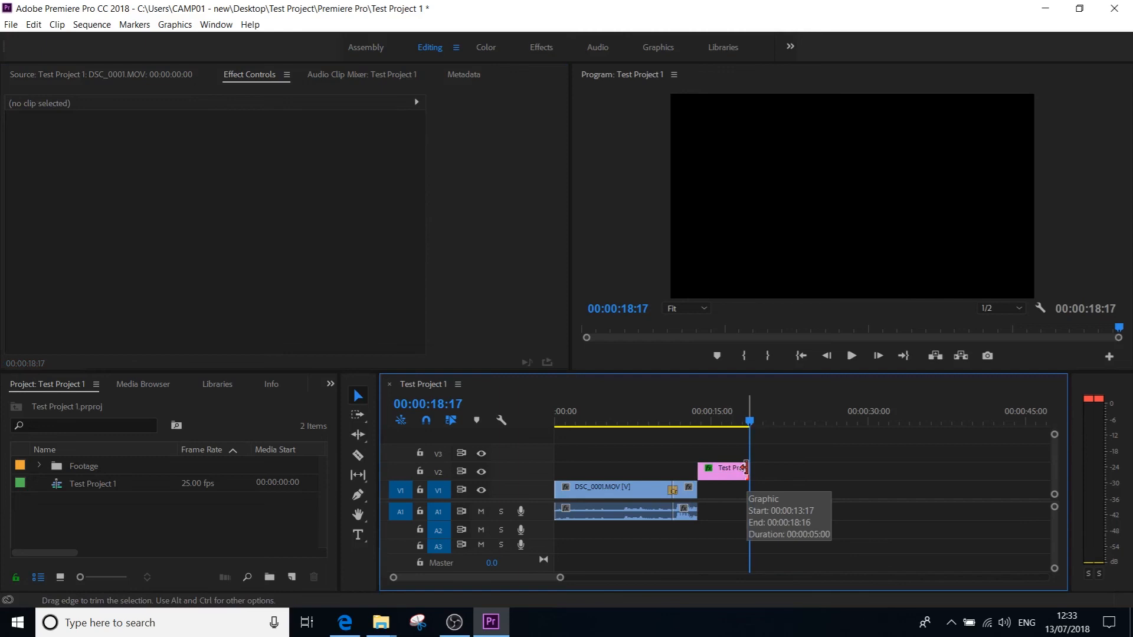
pyautogui.moveTo(757, 476); pyautogui.dragTo(819, 472)
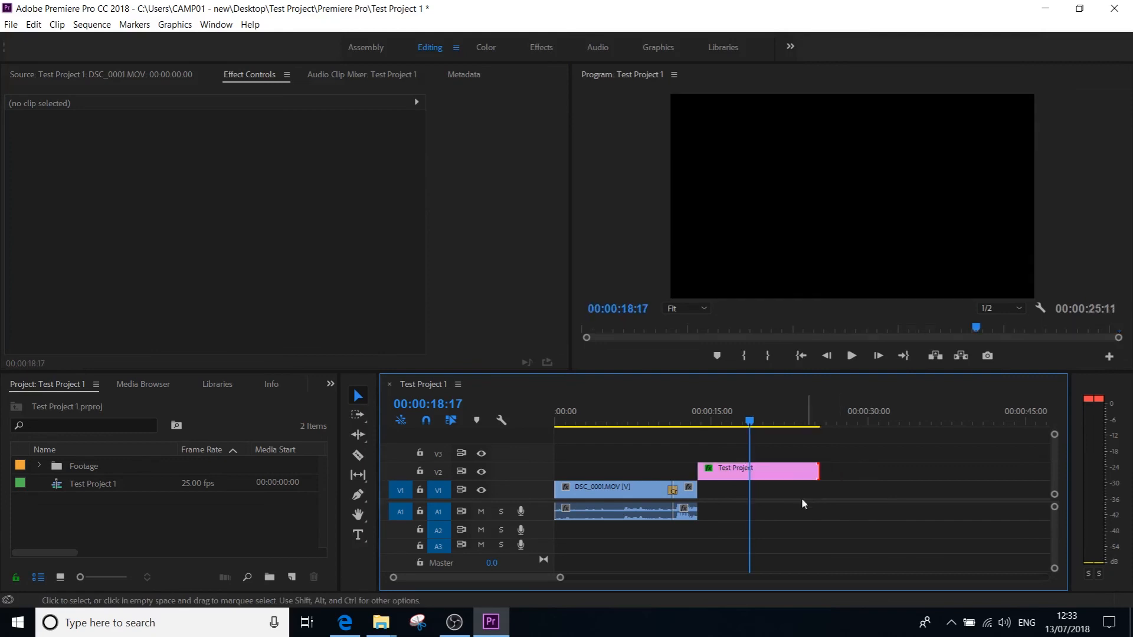
# - Reopen the title clip's effect settings and move its second Position keyframe to the clip's new end
pyautogui.doubleClick(795, 477)
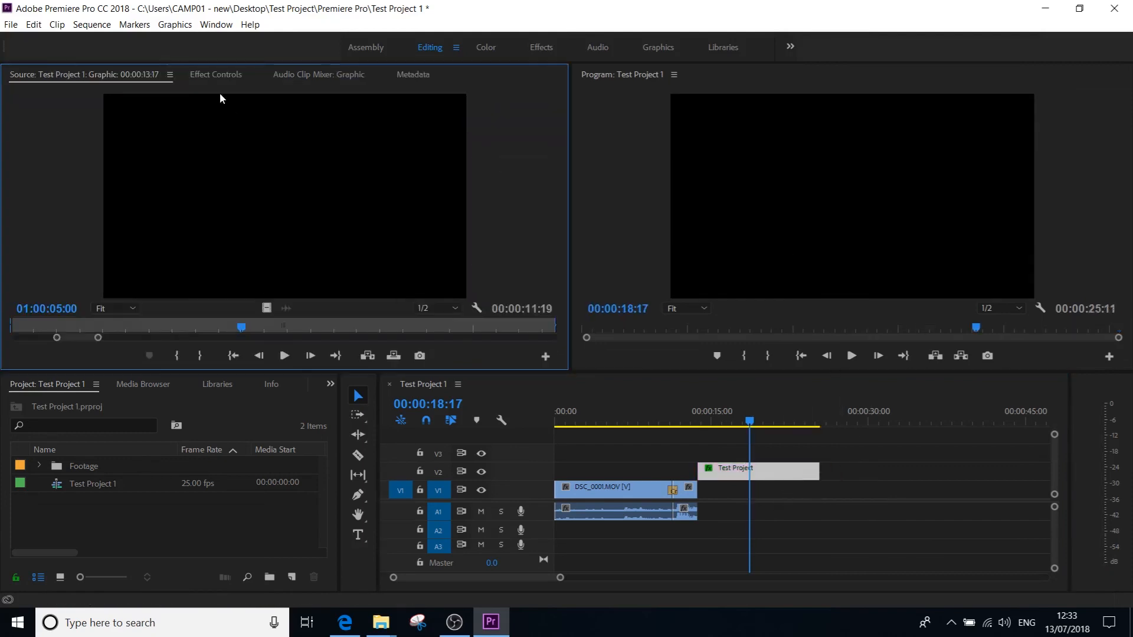
pyautogui.click(219, 75)
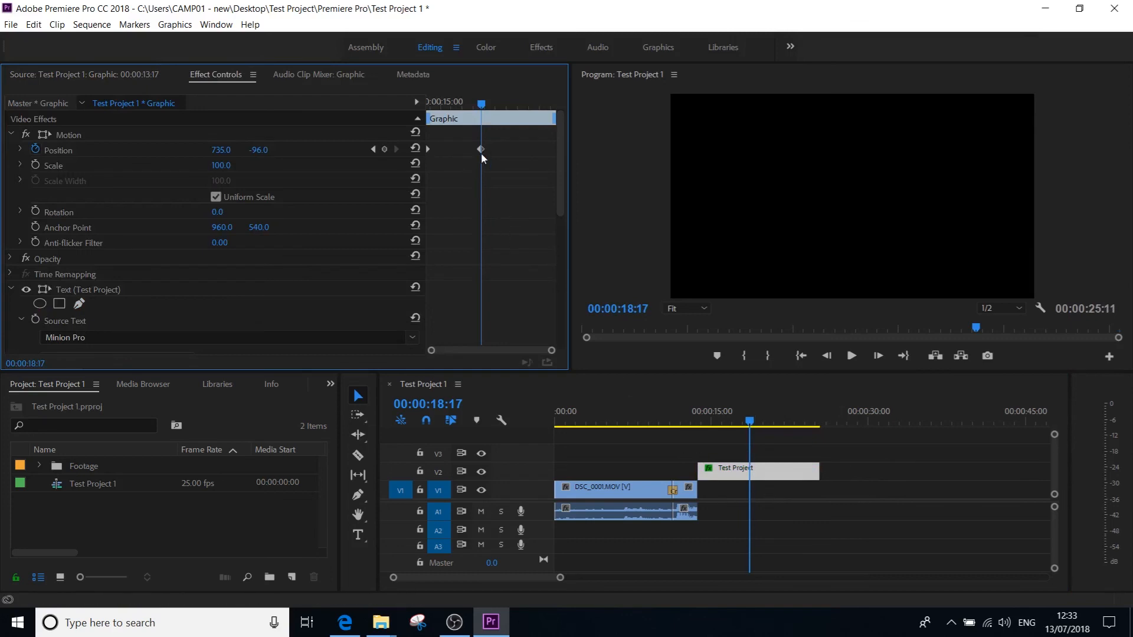
pyautogui.moveTo(484, 148); pyautogui.dragTo(557, 149)
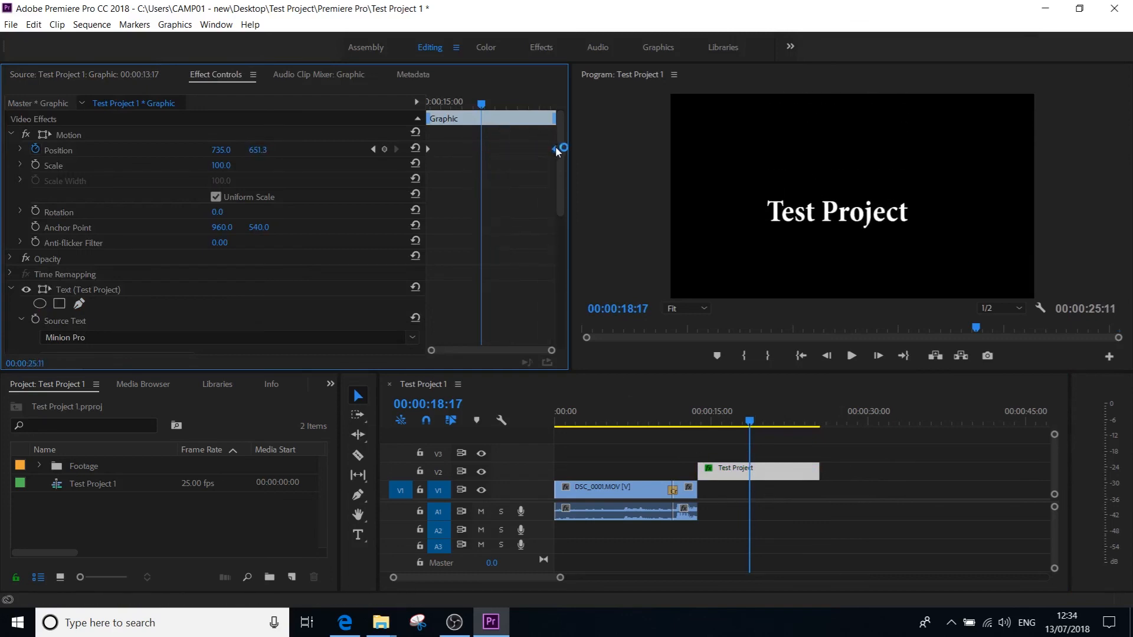
# - Play back the lengthened title from just before its start to check the slower upward roll
pyautogui.moveTo(748, 407); pyautogui.dragTo(706, 409)
pyautogui.press('space')
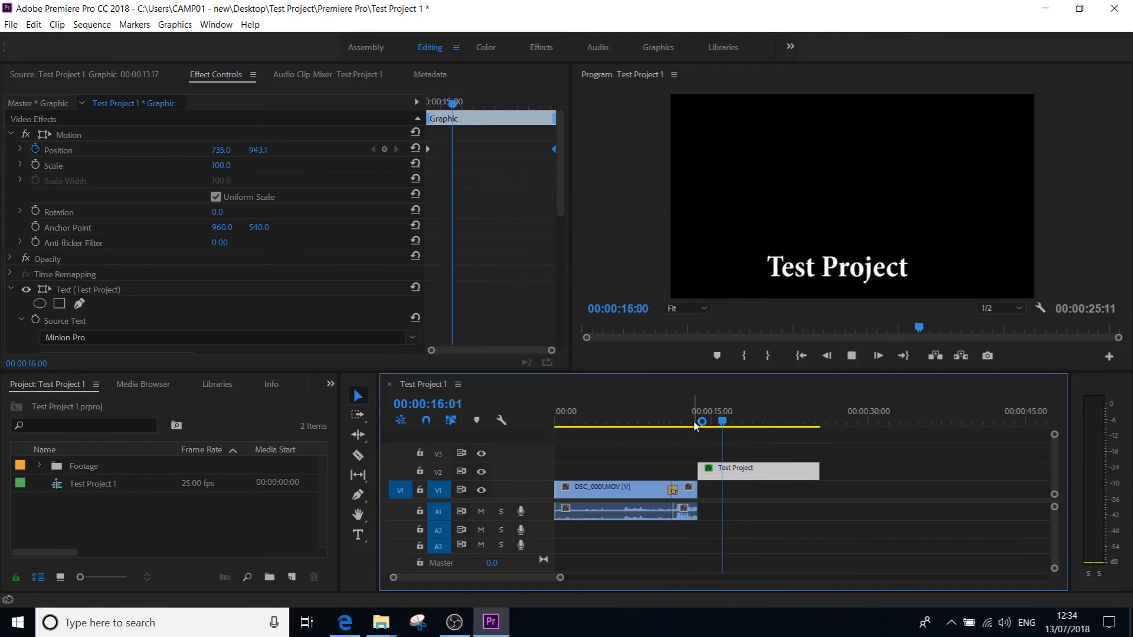
pyautogui.click(694, 413)
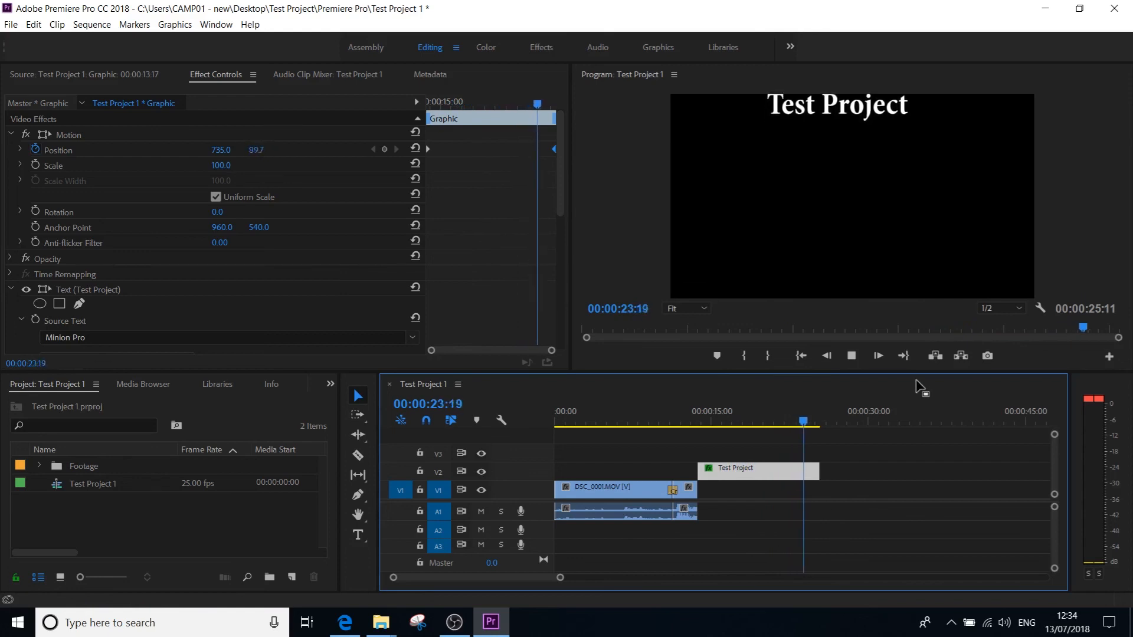
# - Stop playback, increase the height of audio track A1 and magnify the DSC_0001.MOV audio around 00:00:05:18
pyautogui.press('space')
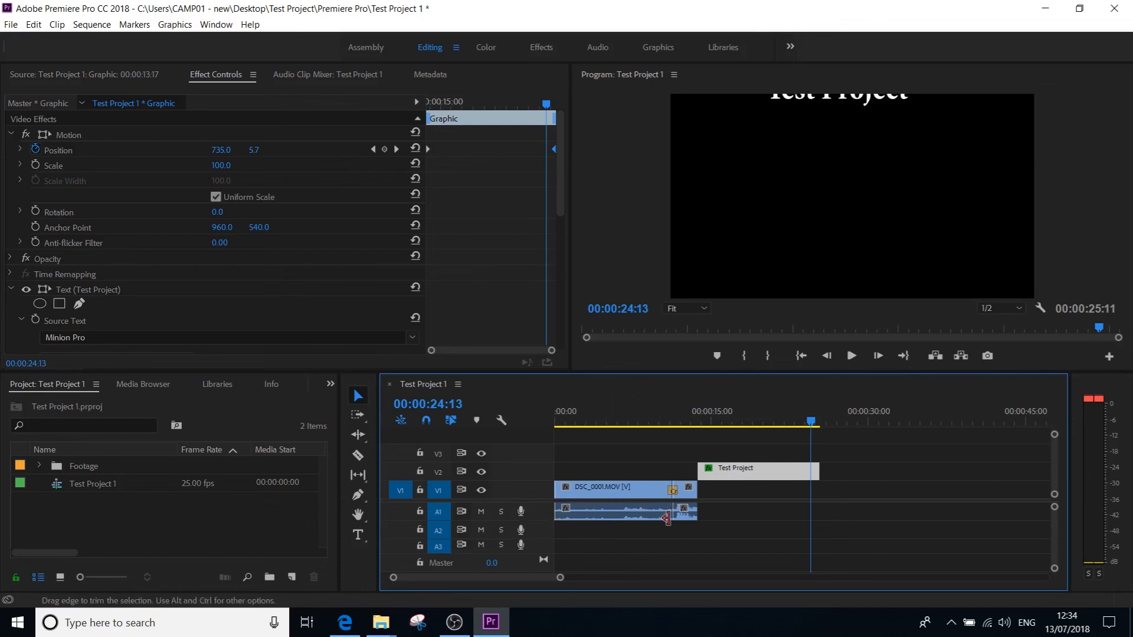
pyautogui.moveTo(533, 519); pyautogui.dragTo(543, 537)
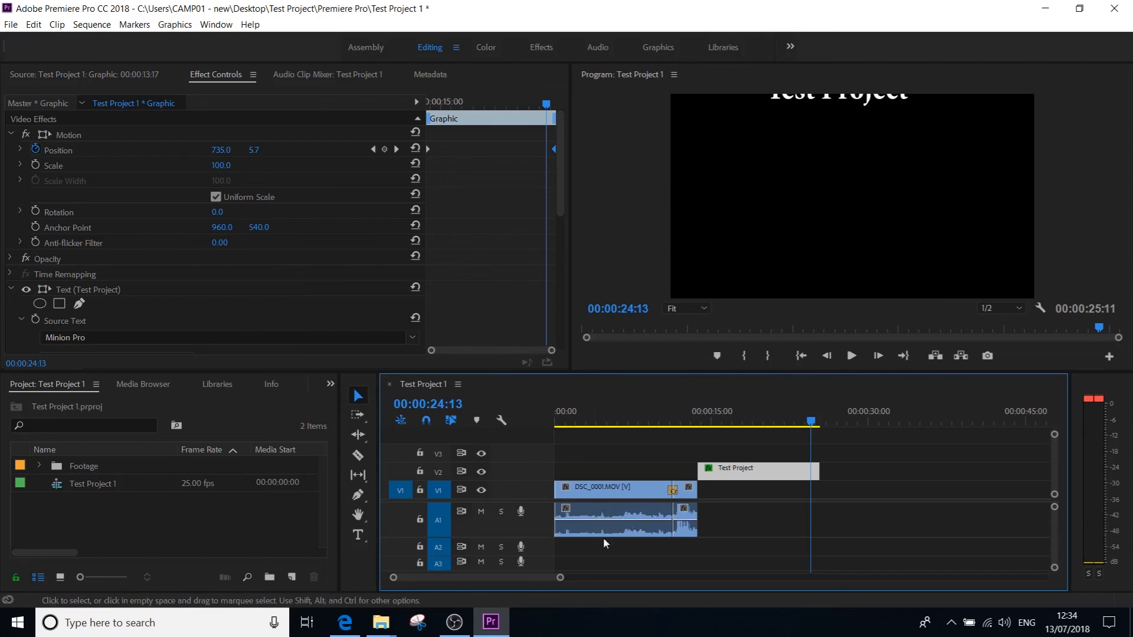
pyautogui.click(615, 413)
pyautogui.moveTo(560, 581); pyautogui.dragTo(470, 579)
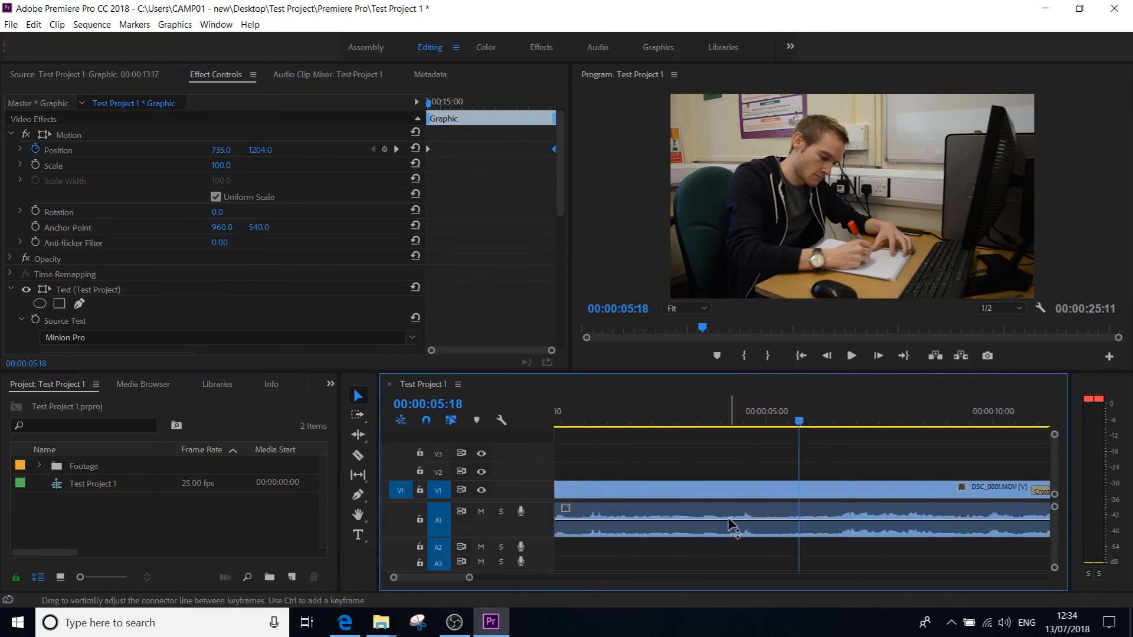
# - Try raising DSC_0001.MOV's volume line to about 6 dB, lower it again, and open its Audio Gain settings without applying a change
pyautogui.moveTo(729, 520); pyautogui.dragTo(728, 510)
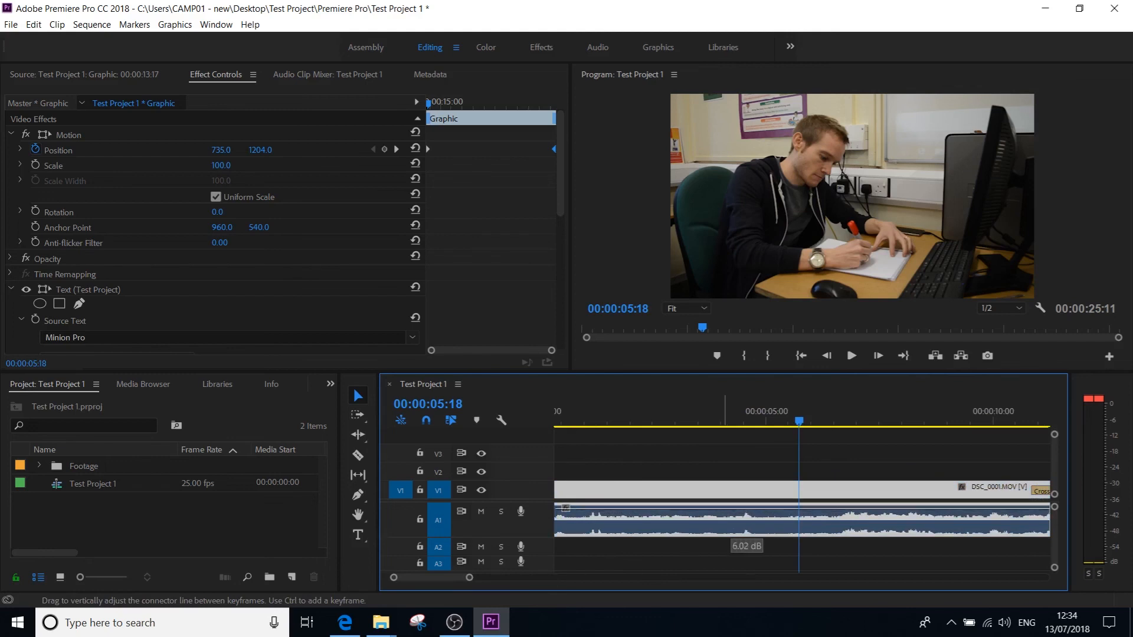
pyautogui.moveTo(733, 508)
pyautogui.mouseDown()
pyautogui.moveTo(733, 528)
pyautogui.moveTo(750, 530)
pyautogui.moveTo(728, 526)
pyautogui.mouseUp()
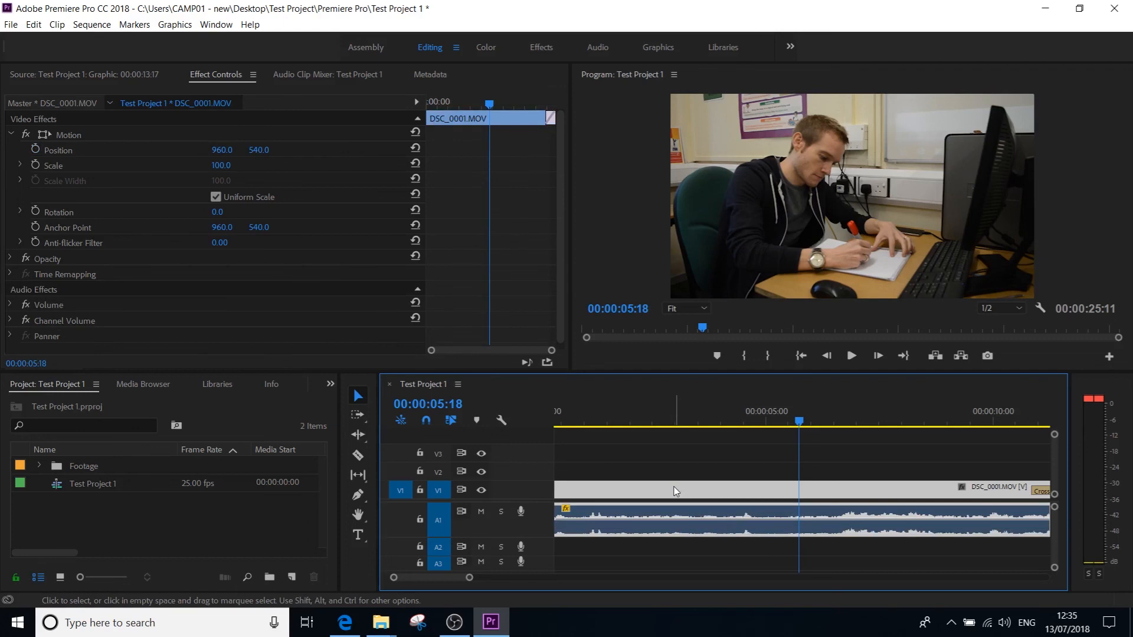
pyautogui.rightClick(832, 512)
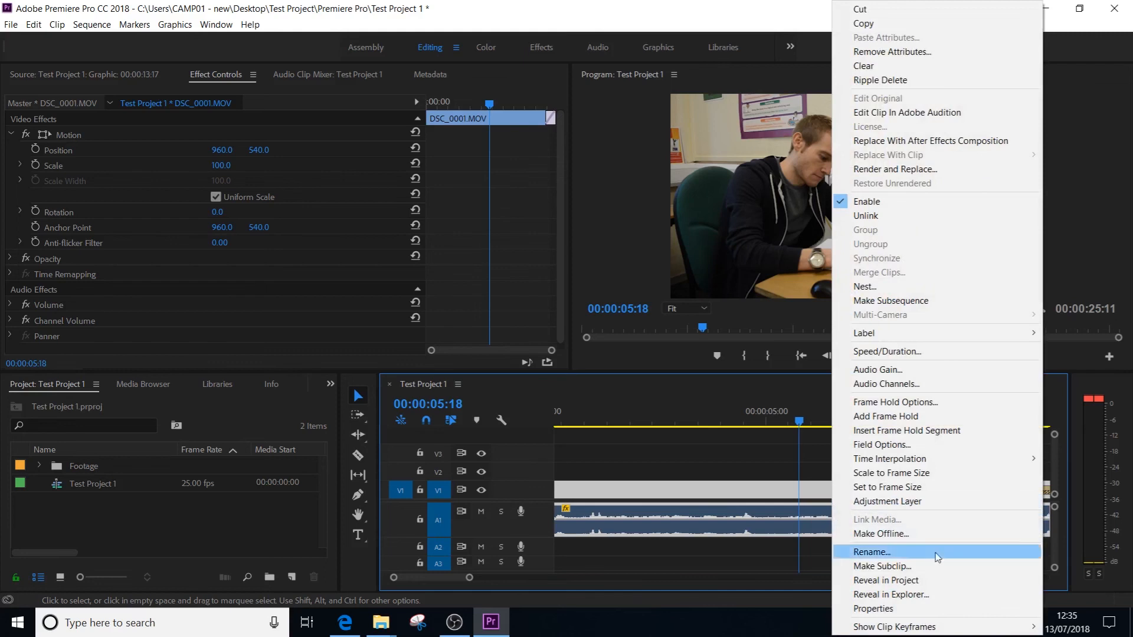
pyautogui.click(911, 369)
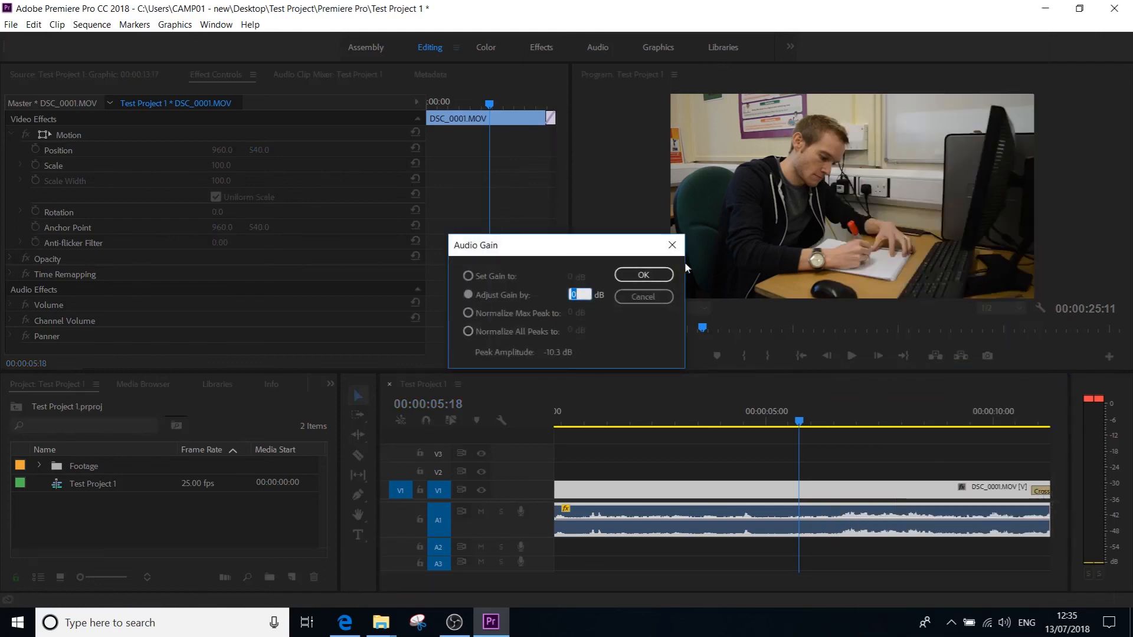
pyautogui.click(672, 245)
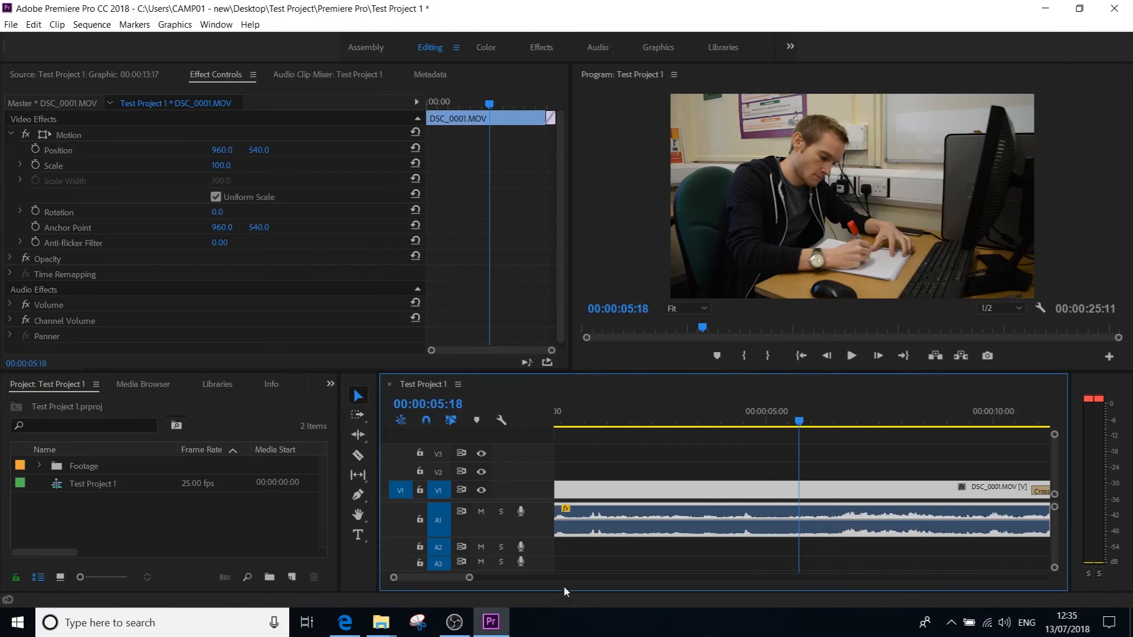
pyautogui.moveTo(469, 581); pyautogui.dragTo(505, 584)
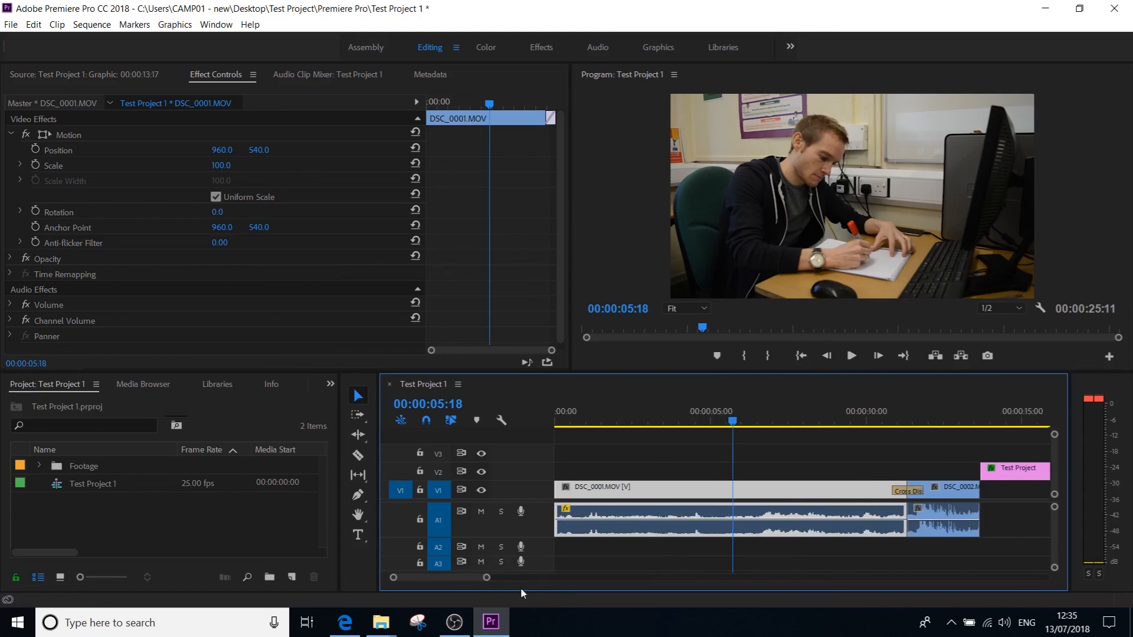
pyautogui.click(1012, 564)
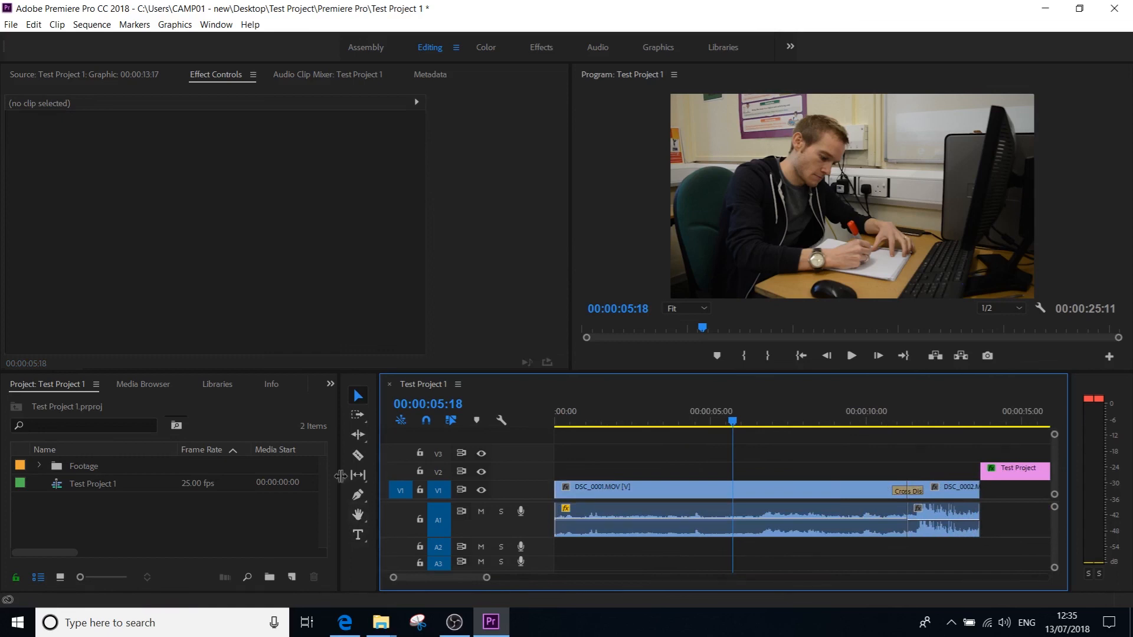
# - Browse the available effects, collapse Video Effects and expand Audio Transitions to examine the Crossfade options
pyautogui.click(330, 385)
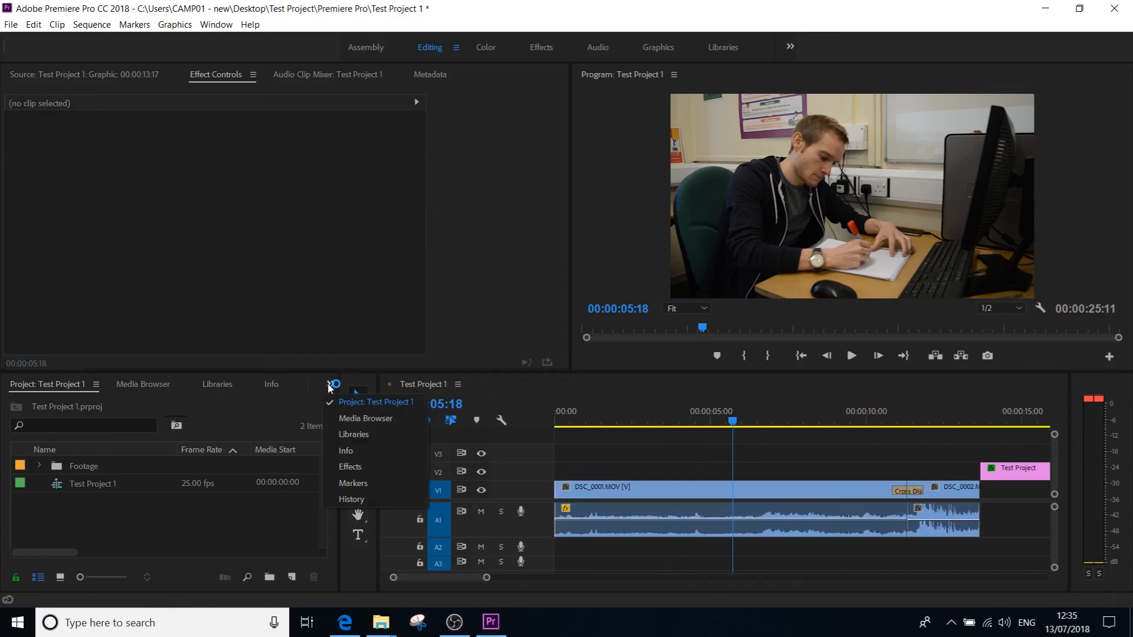
pyautogui.click(366, 471)
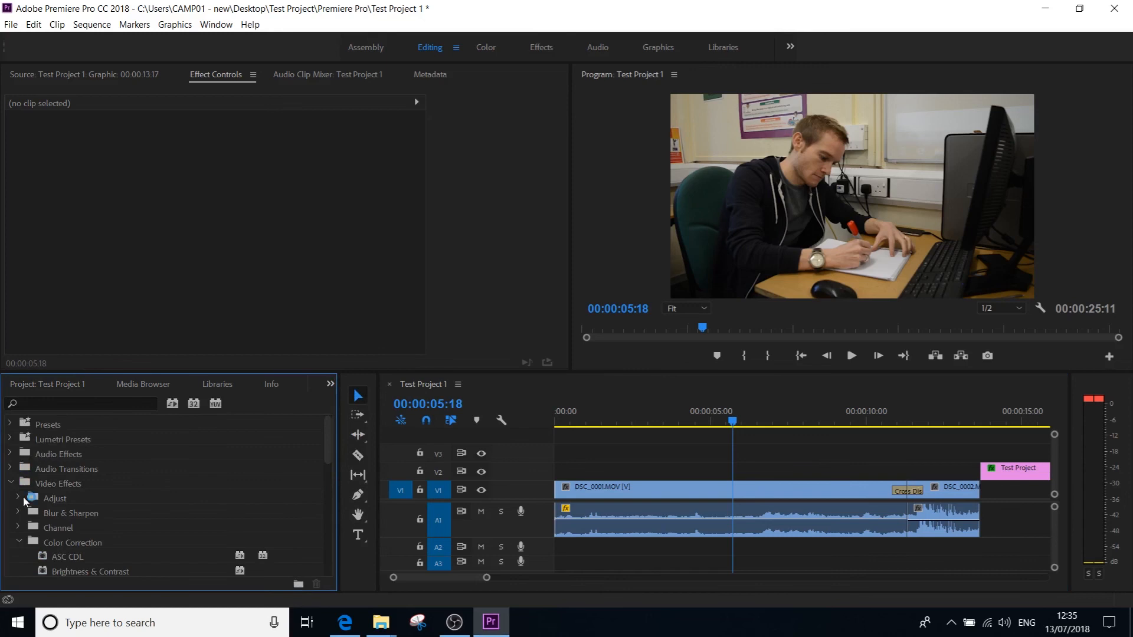
pyautogui.click(12, 483)
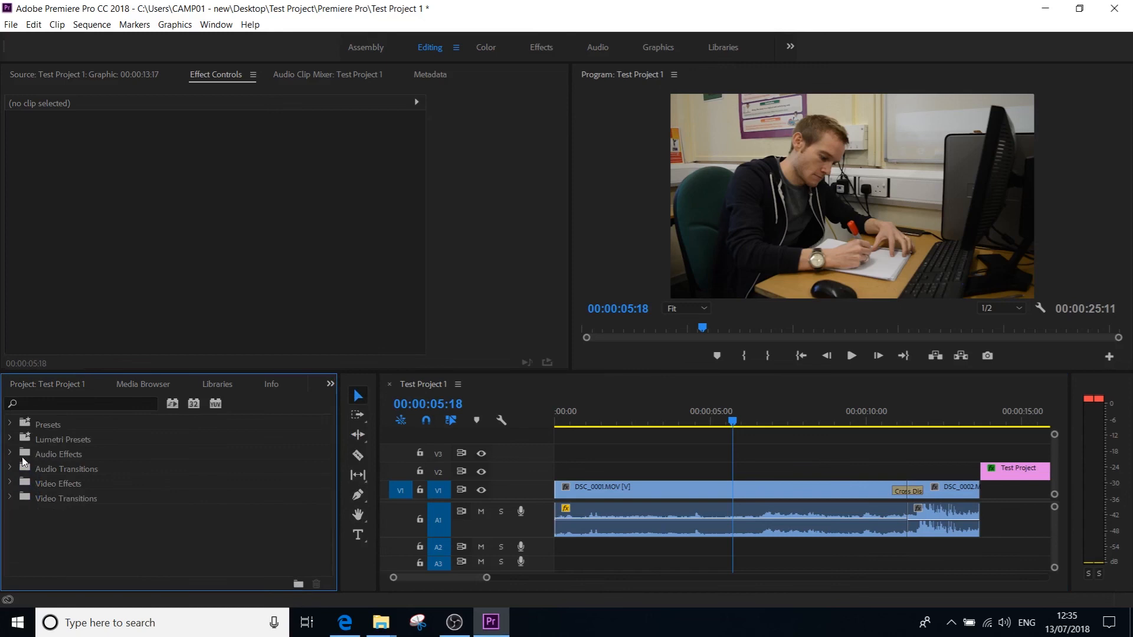
pyautogui.click(11, 470)
pyautogui.click(18, 483)
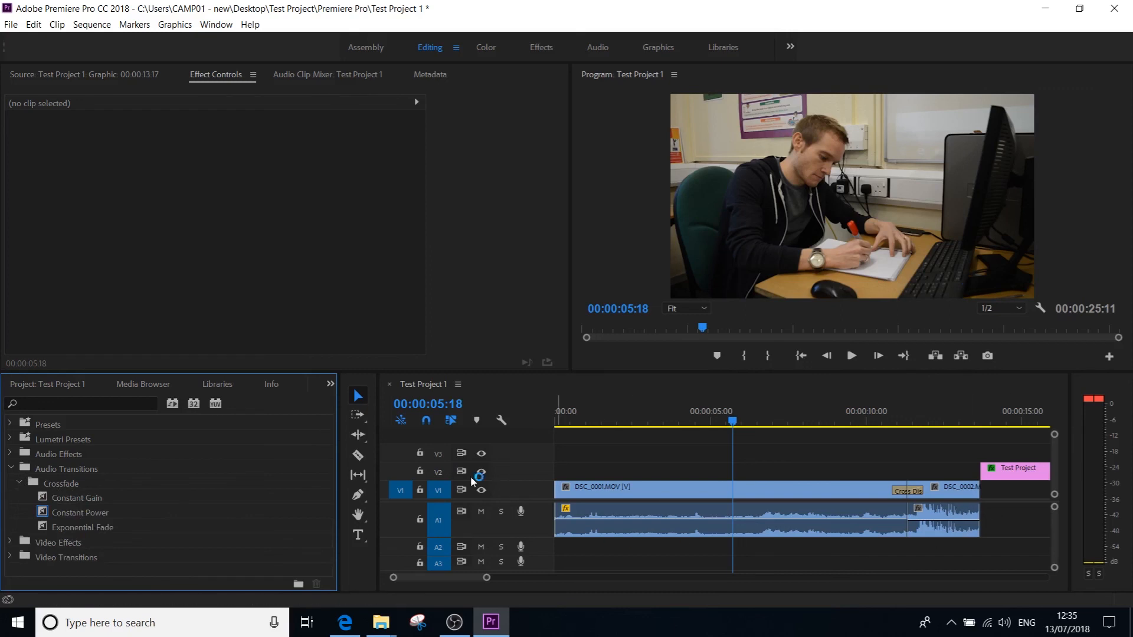
# - Fade out DSC_0002.MOV's audio with two volume keyframes, one midway and one lowered at the clip's end
pyautogui.click(358, 496)
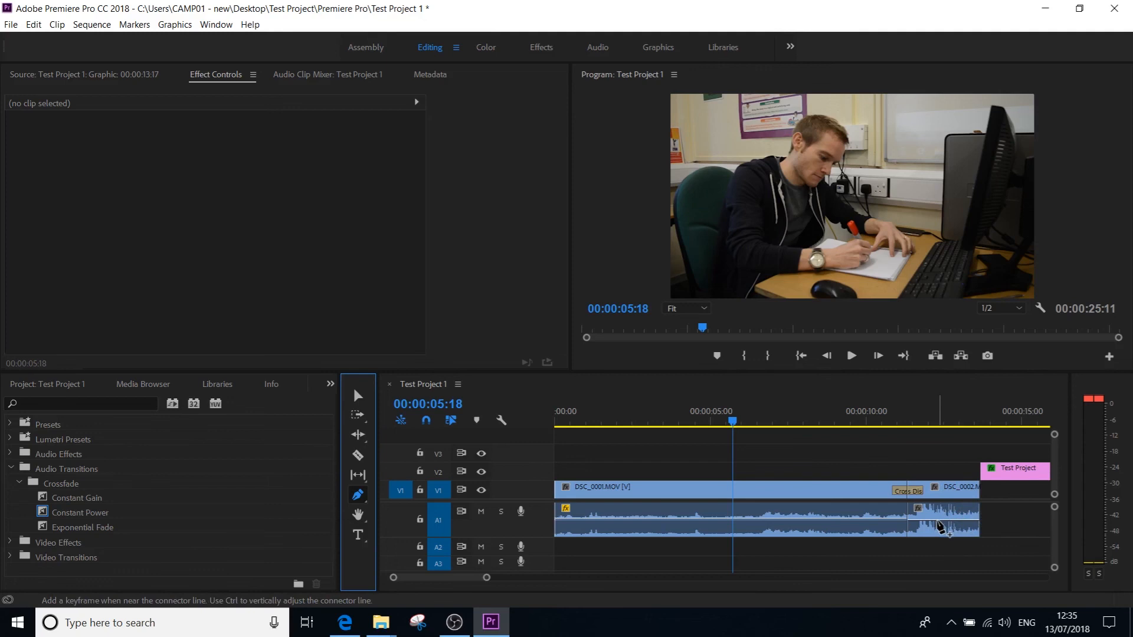
pyautogui.click(938, 522)
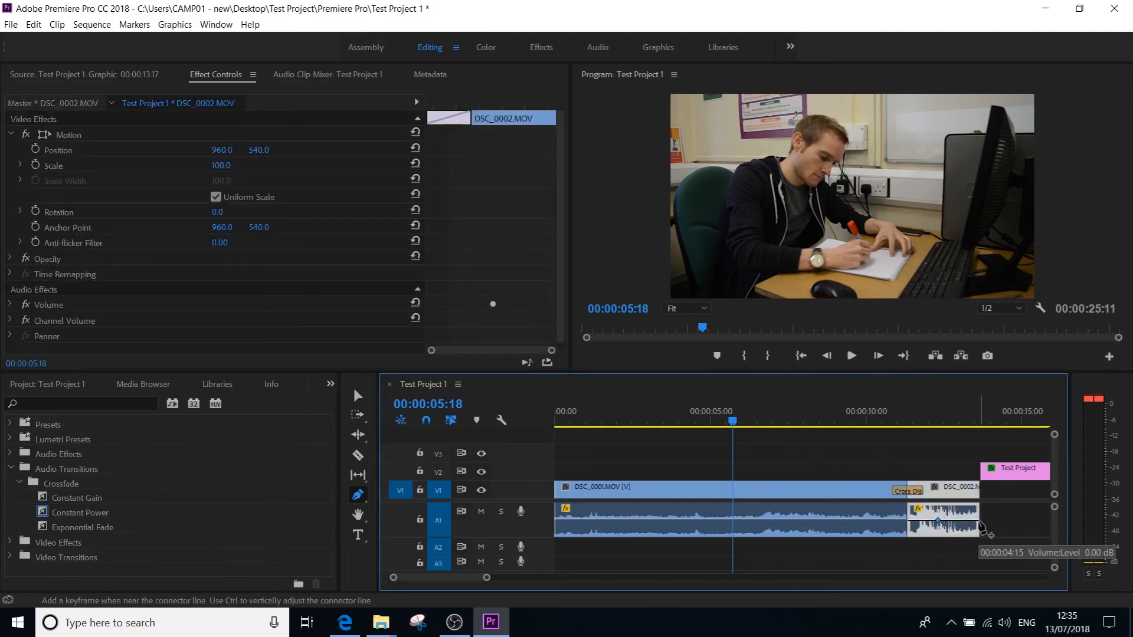
pyautogui.click(980, 524)
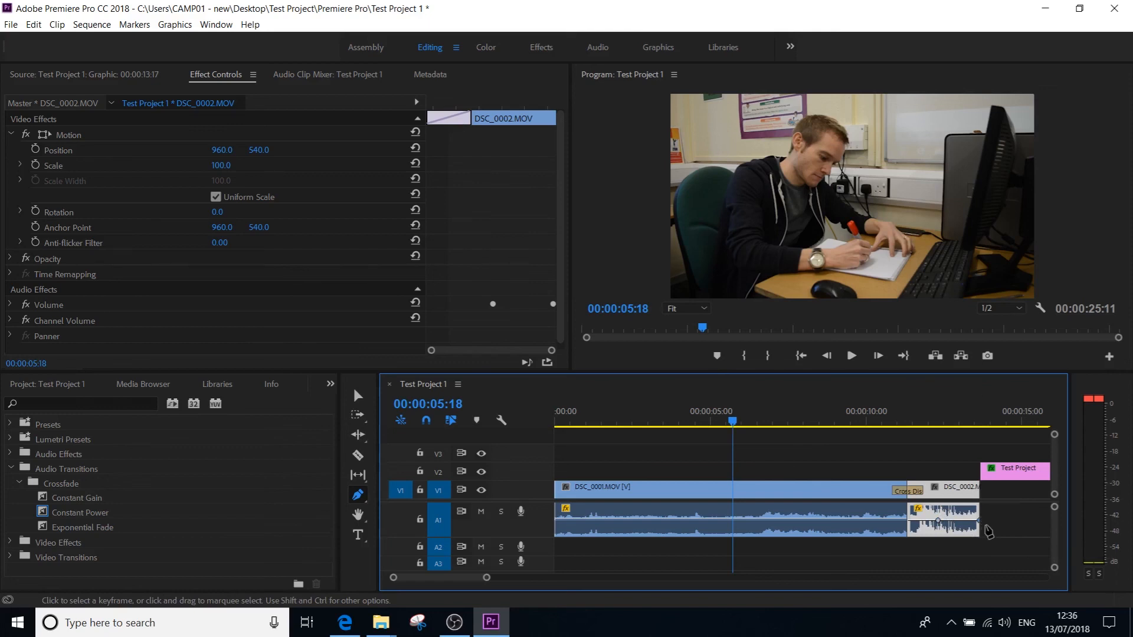
pyautogui.moveTo(982, 527); pyautogui.dragTo(979, 532)
# - Play back DSC_0002.MOV into the start of the title to check the audio fade-out
pyautogui.moveTo(912, 420); pyautogui.dragTo(923, 418)
pyautogui.press('space')
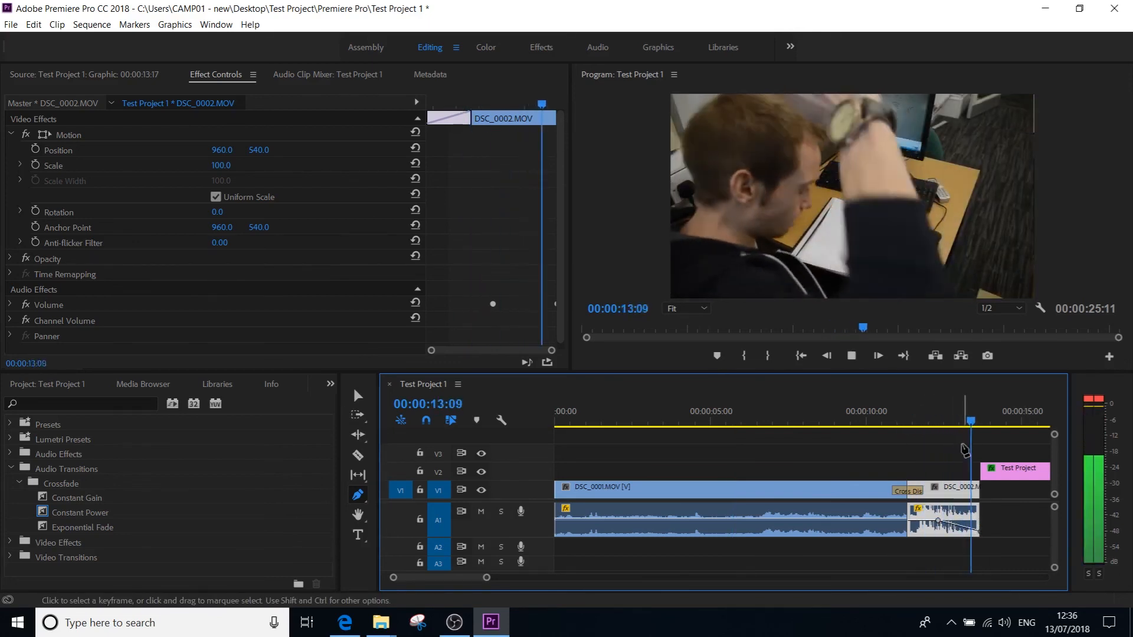
pyautogui.press('space')
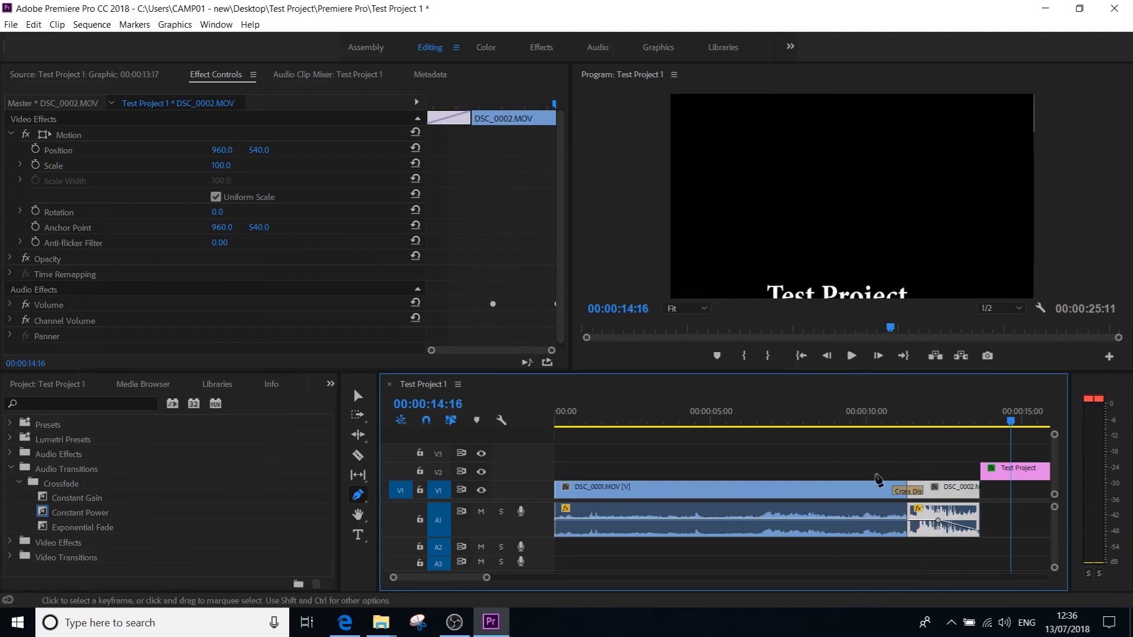
# - Delete only the audio portion of DSC_0001.MOV from track A1, keeping its video on V1
pyautogui.click(829, 420)
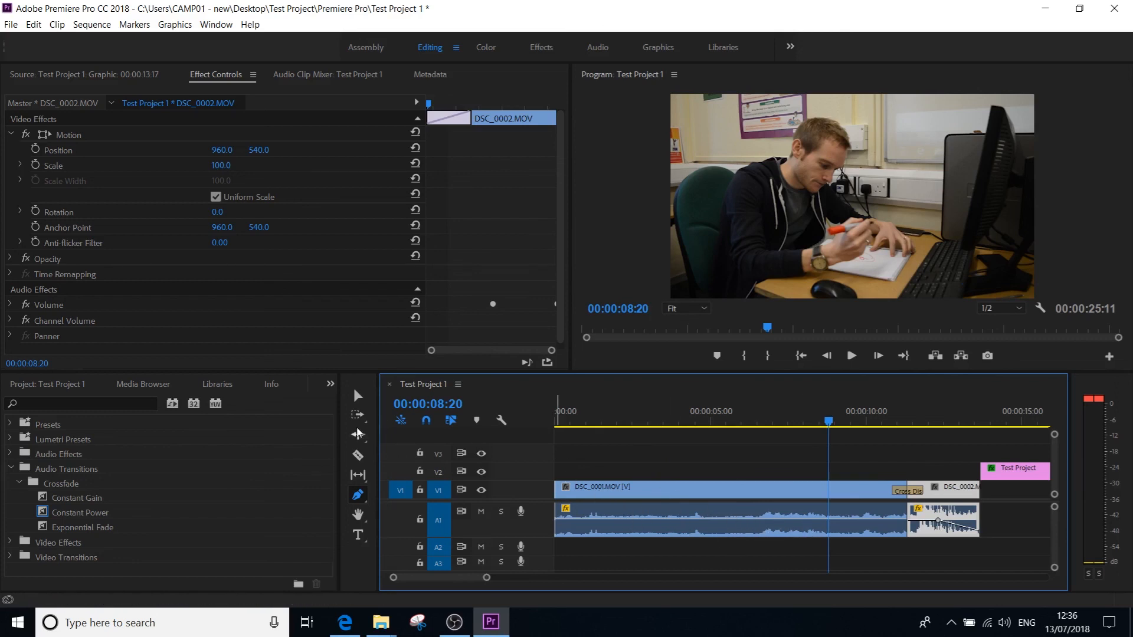
pyautogui.press('v')
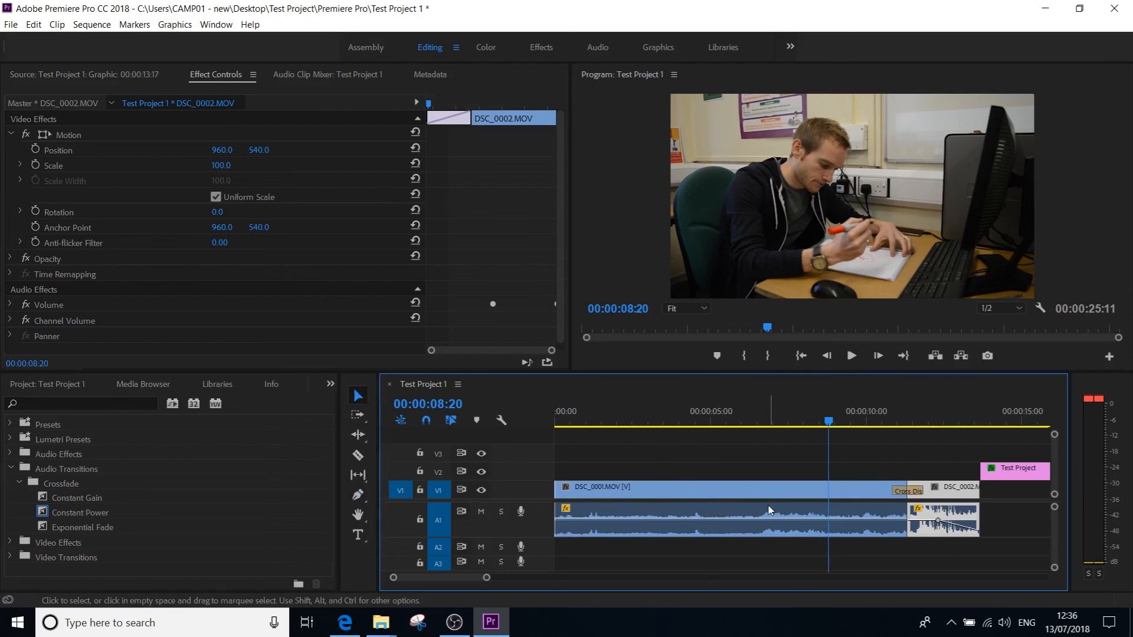
pyautogui.click(857, 441)
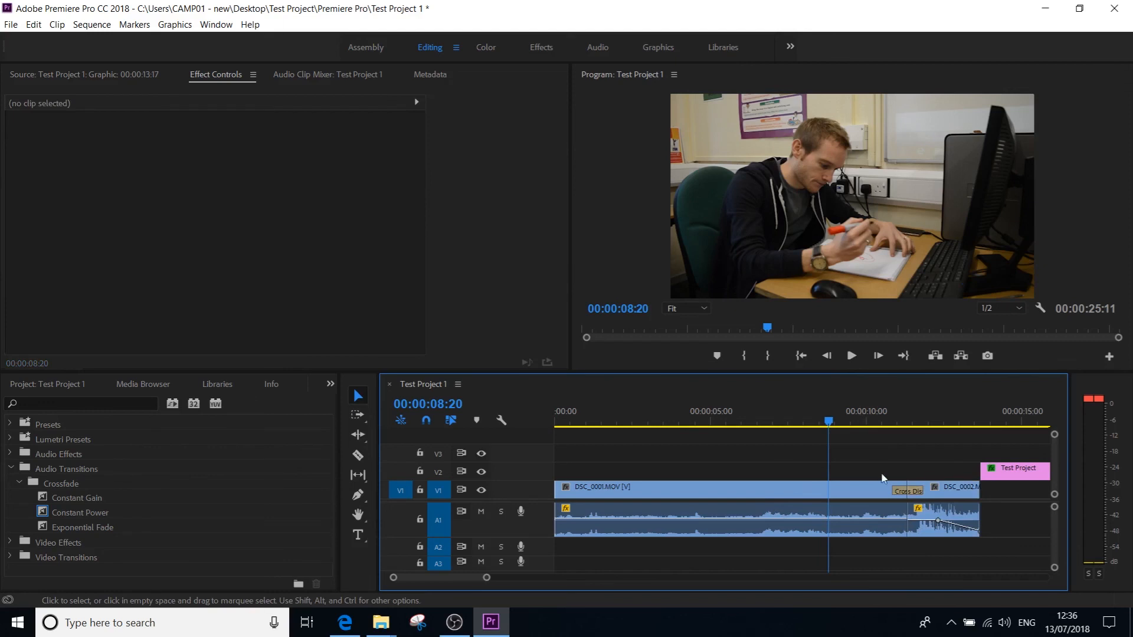
pyautogui.click(830, 514)
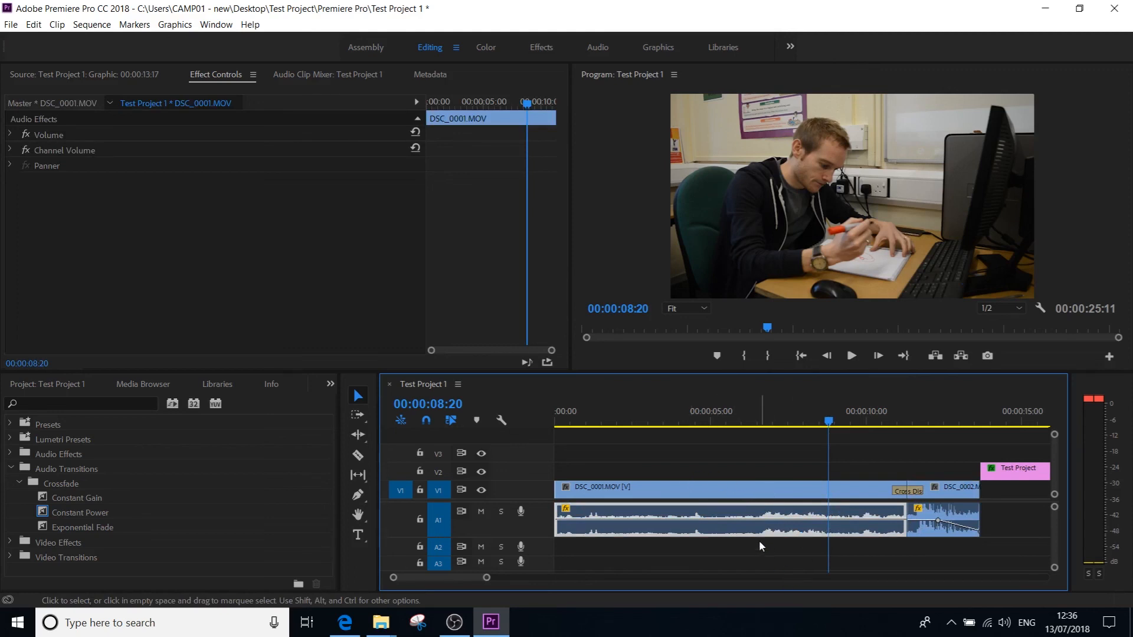
pyautogui.press('Delete')
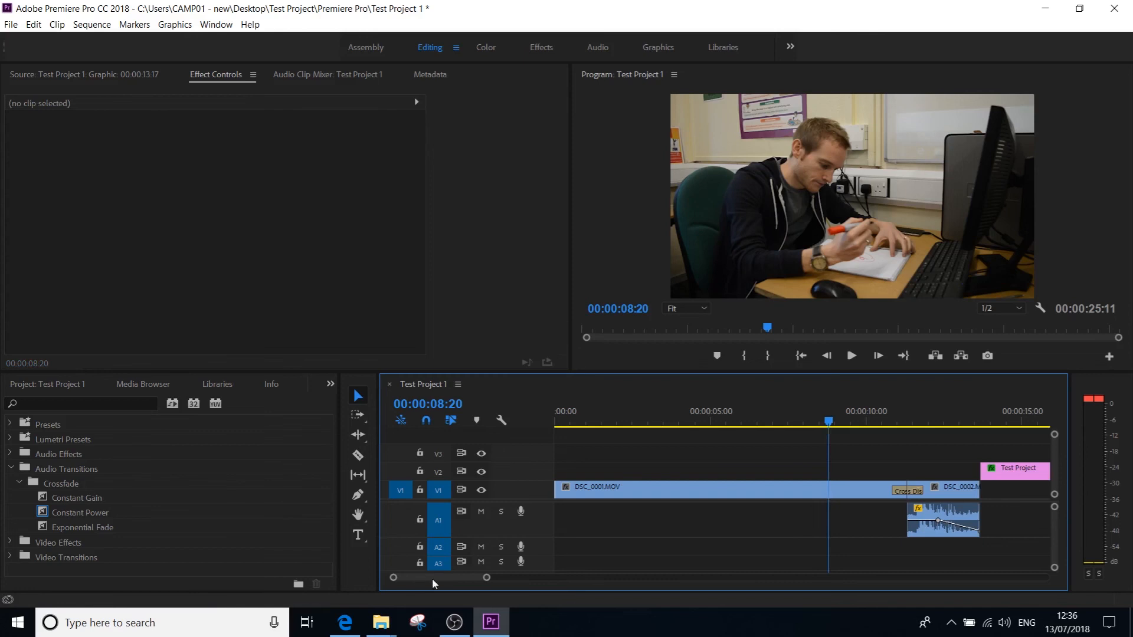
# - Bring the Source monitor into view with the whole sequence shown in the timeline
pyautogui.moveTo(486, 581); pyautogui.dragTo(626, 601)
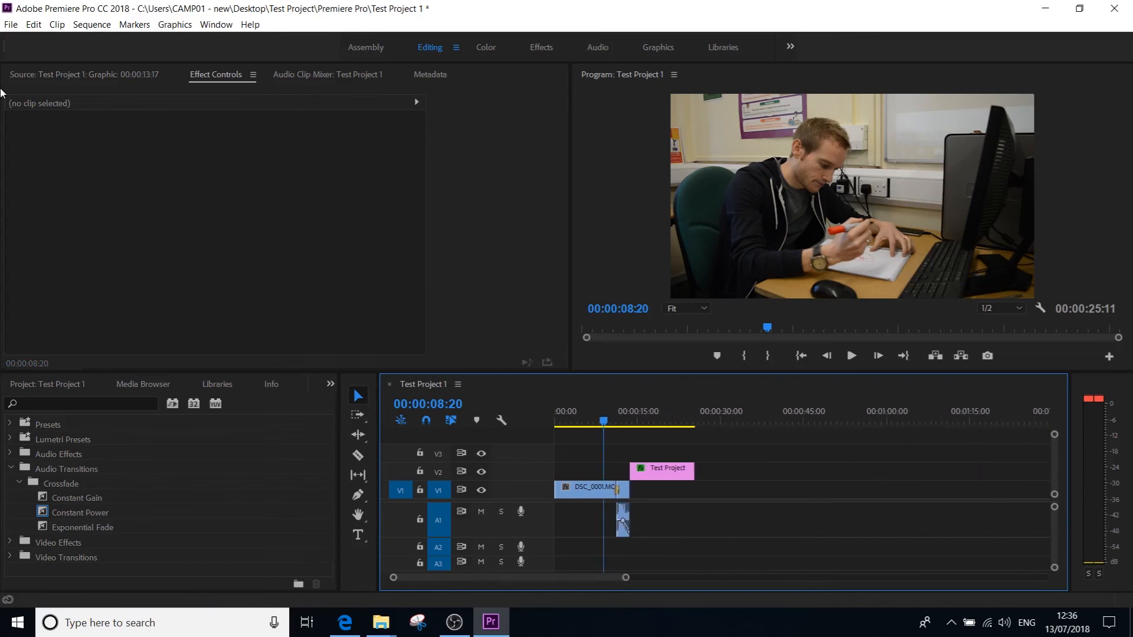
pyautogui.click(65, 75)
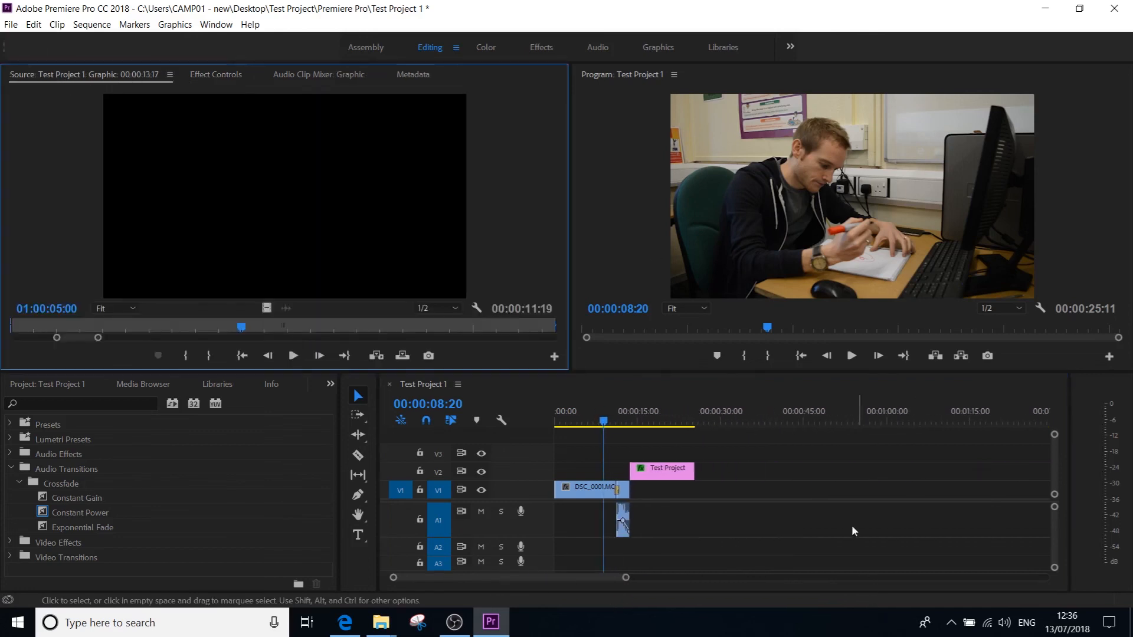